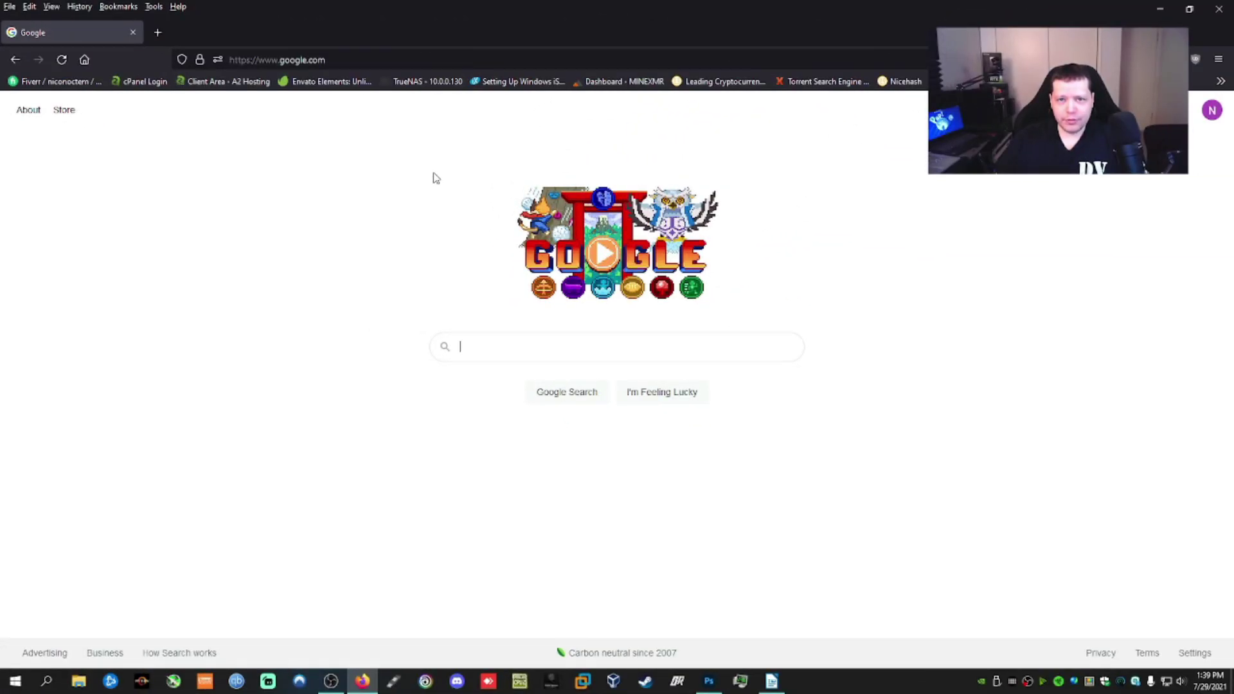
Search Google for 'autoruns' and open the Microsoft Docs Autoruns for Windows v13.100 page
{"action": "left_click", "coordinate": [355, 61]}
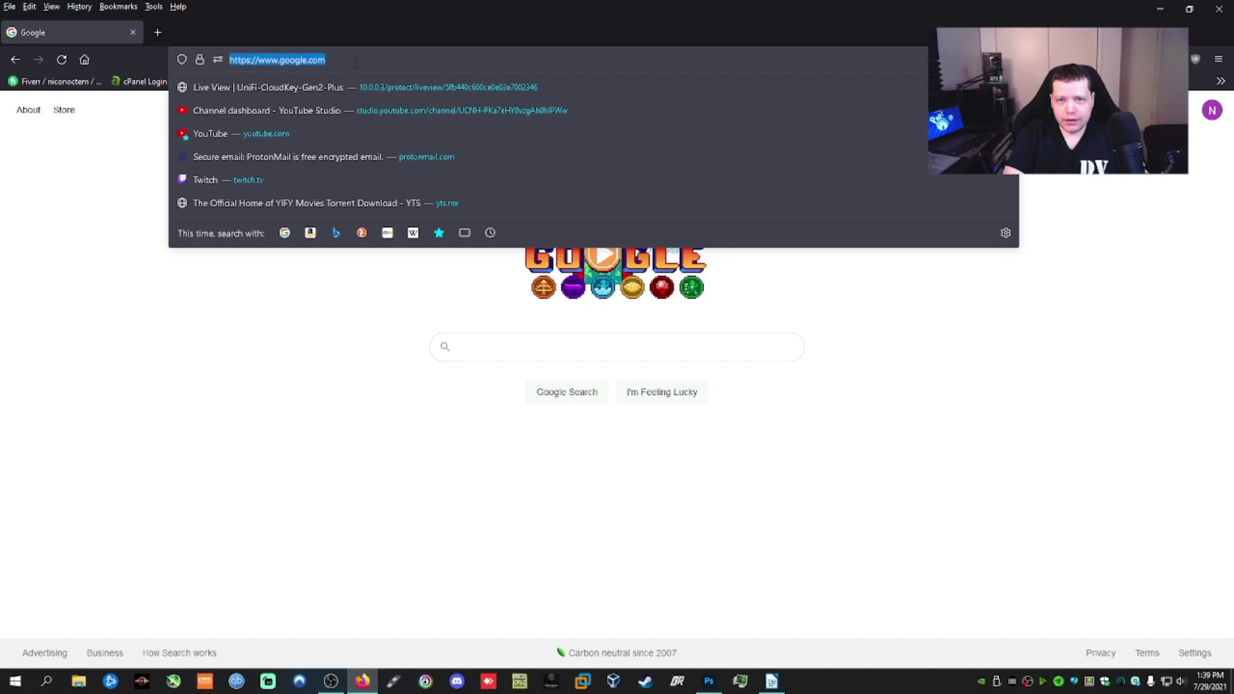
{"action": "type", "text": "a"}
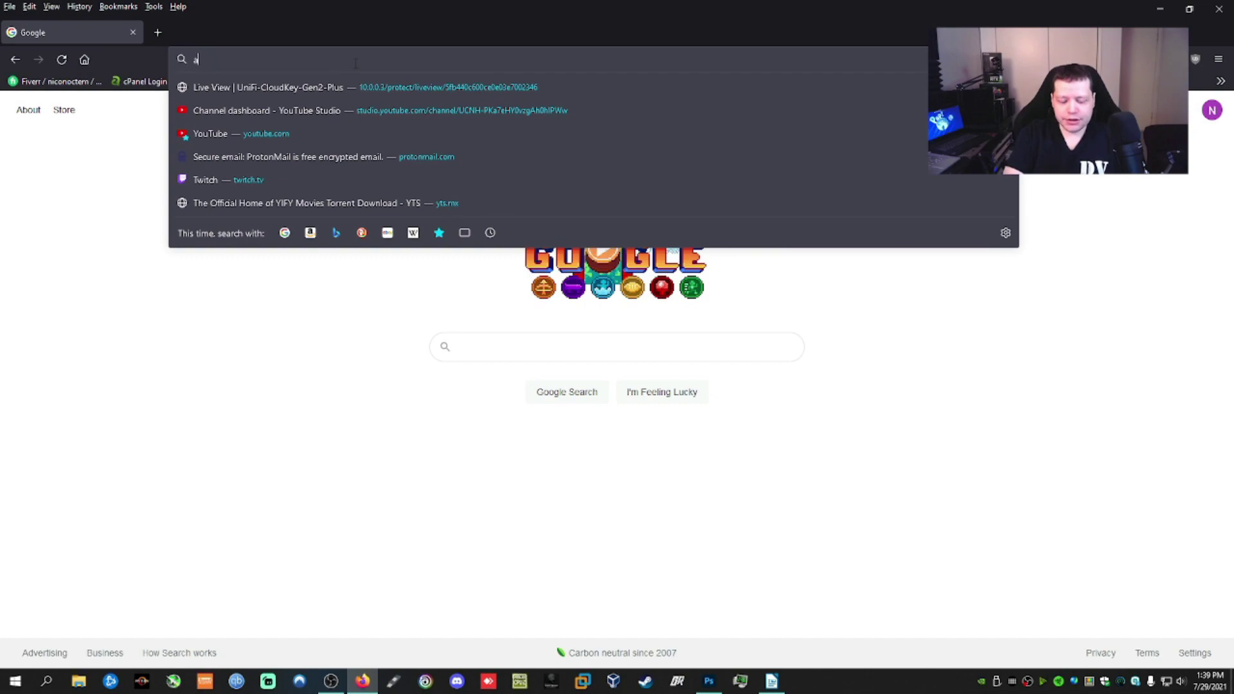
{"action": "type", "text": "utoruns"}
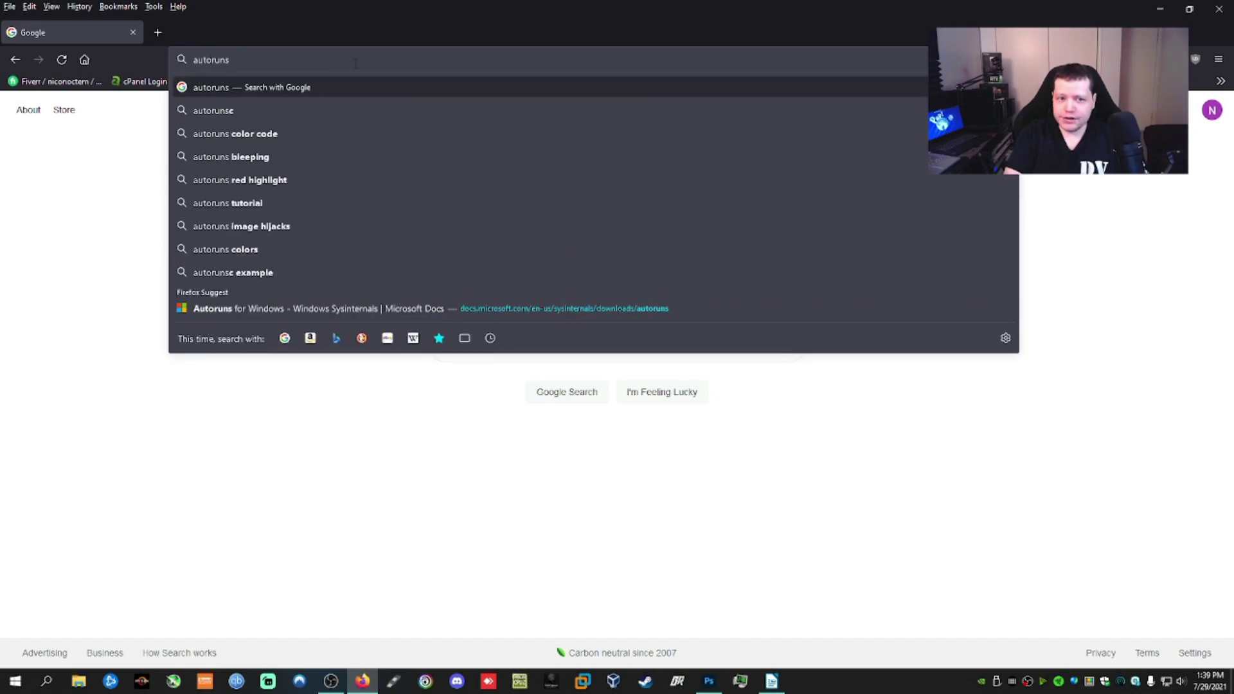
{"action": "key", "text": "Return"}
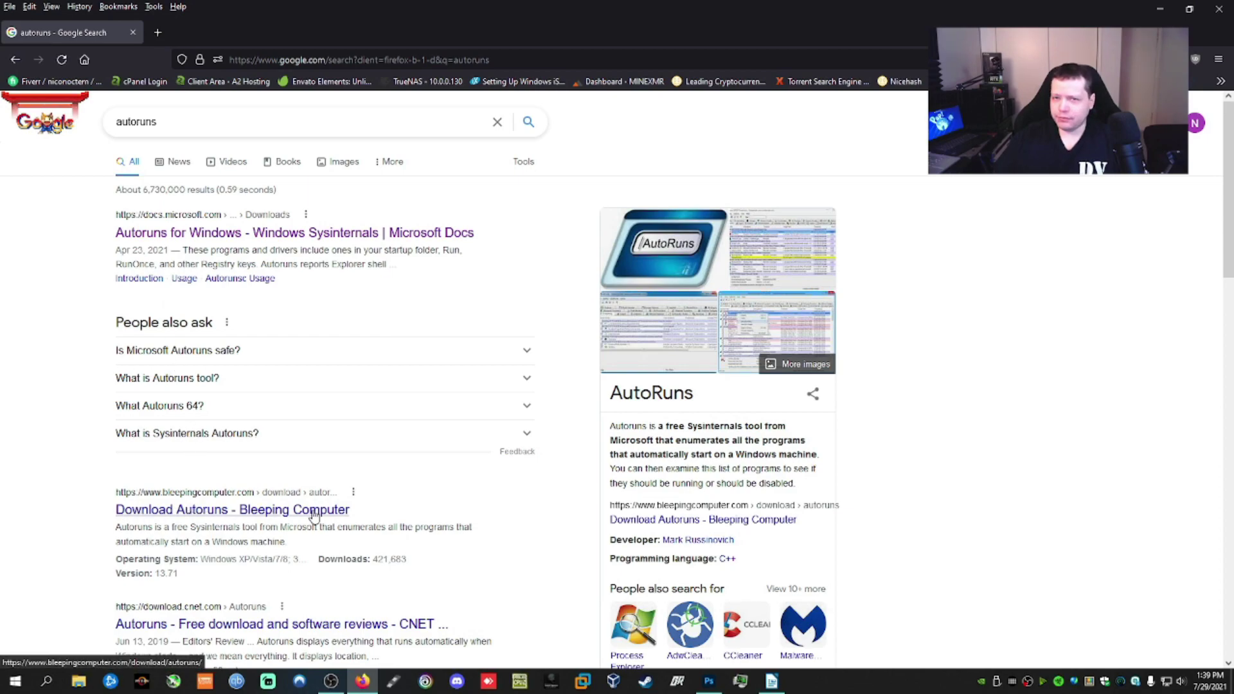
{"action": "left_click", "coordinate": [191, 232]}
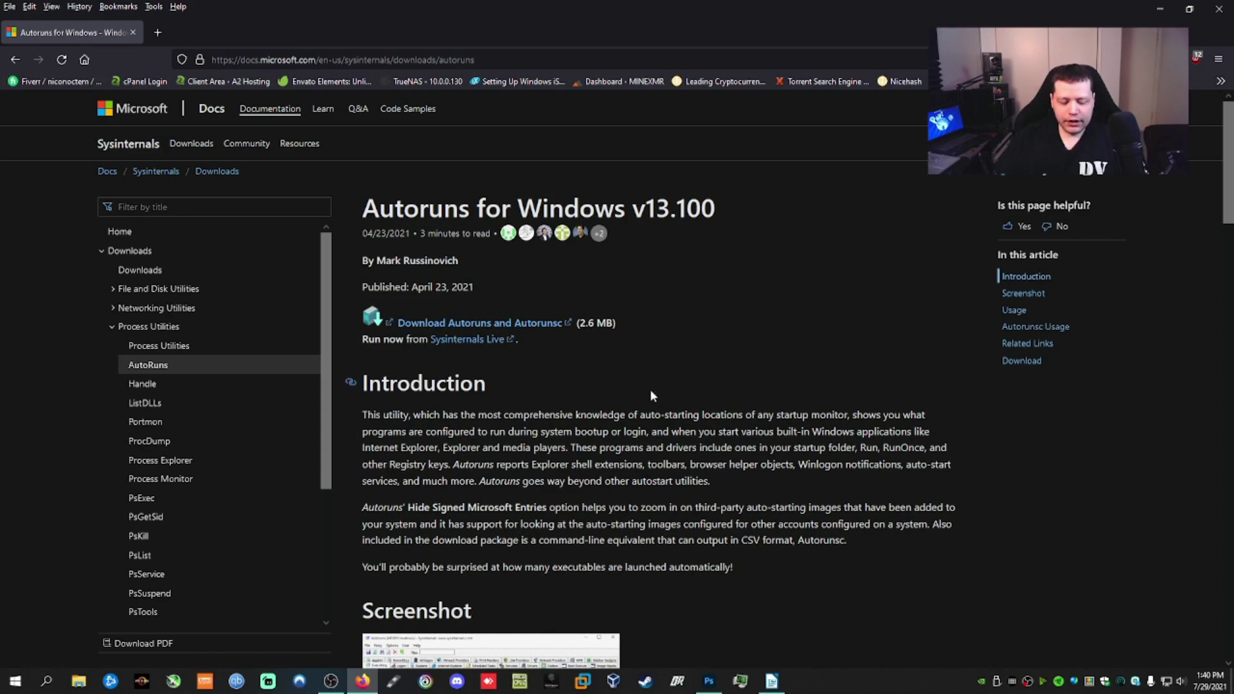
Show the desktop and open the Autoruns folder to see its 11 files
{"action": "key", "text": "super+d"}
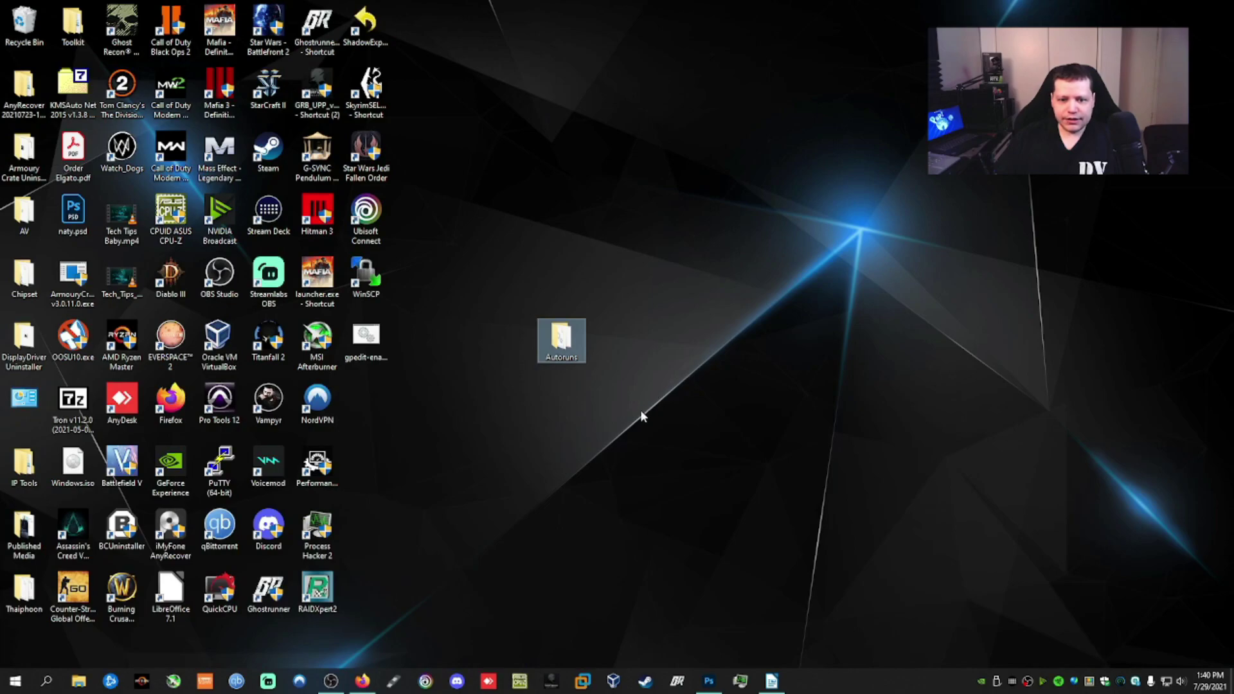
{"action": "double_click", "coordinate": [564, 337]}
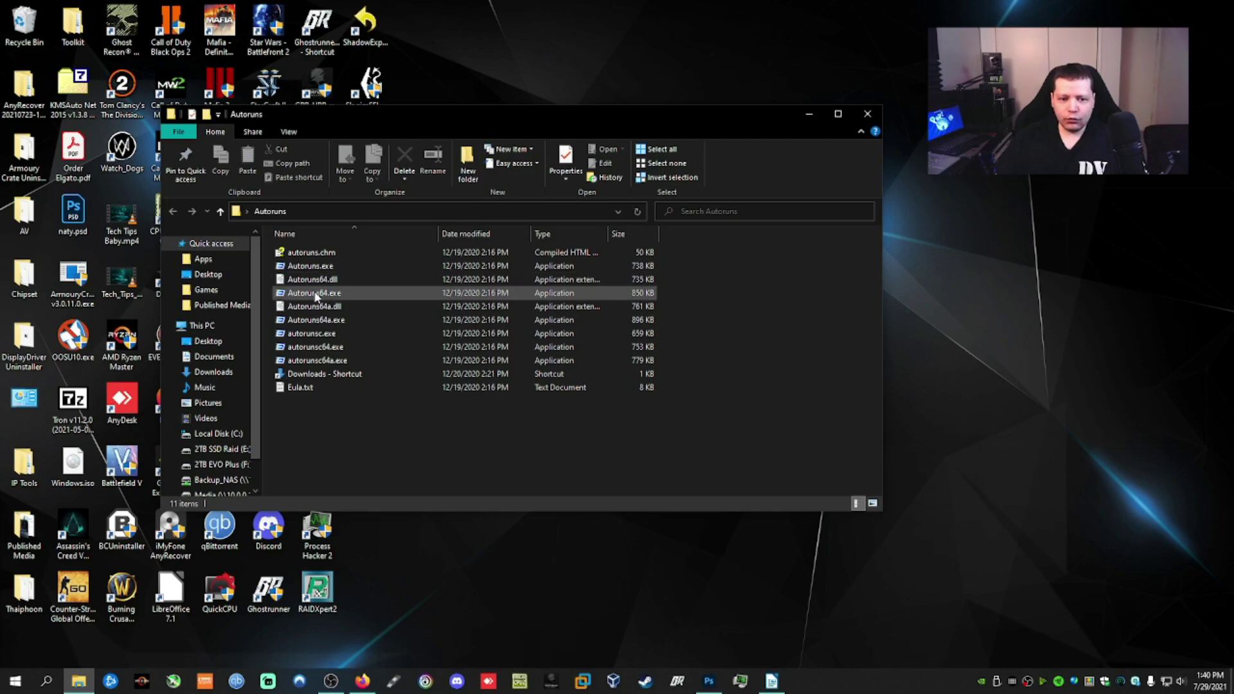
Launch Autoruns64.exe as administrator and move its window up and left
{"action": "right_click", "coordinate": [315, 296]}
{"action": "left_click", "coordinate": [352, 318]}
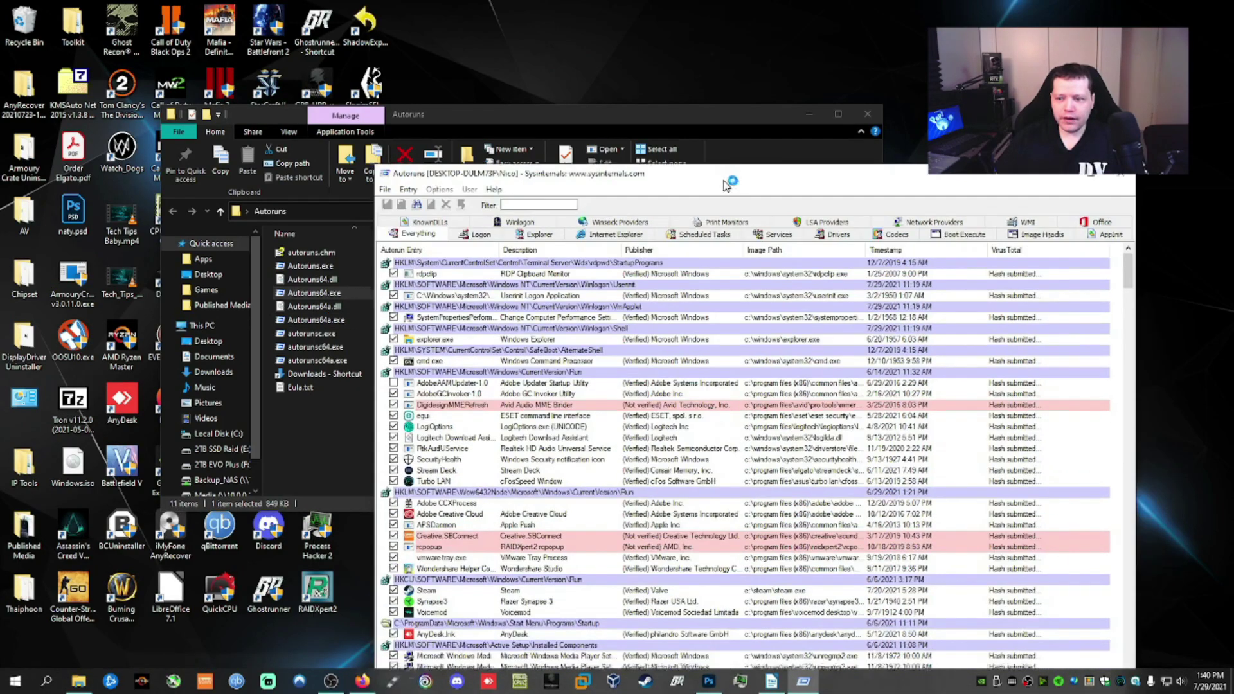
{"action": "left_click_drag", "start_coordinate": [726, 186], "coordinate": [644, 54]}
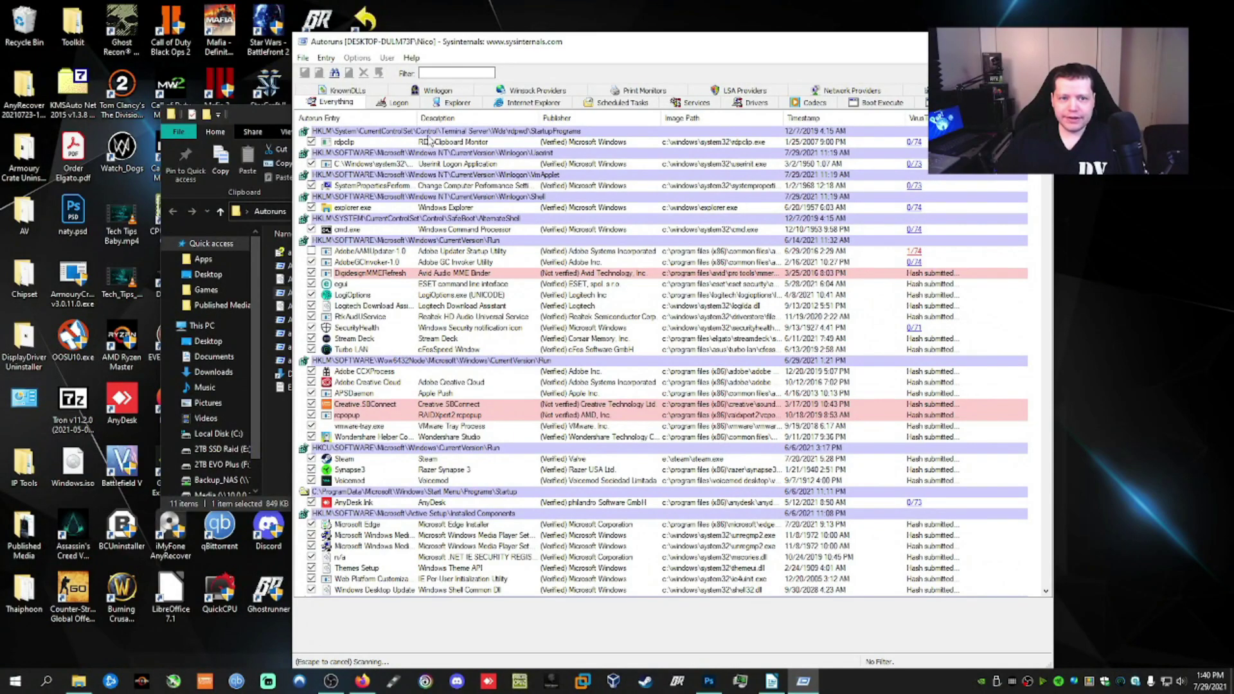
Enable Check VirusTotal.com and Submit Unknown Images in Scan Options, rescan, and maximize Autoruns
{"action": "left_click", "coordinate": [326, 57]}
{"action": "left_click", "coordinate": [354, 61]}
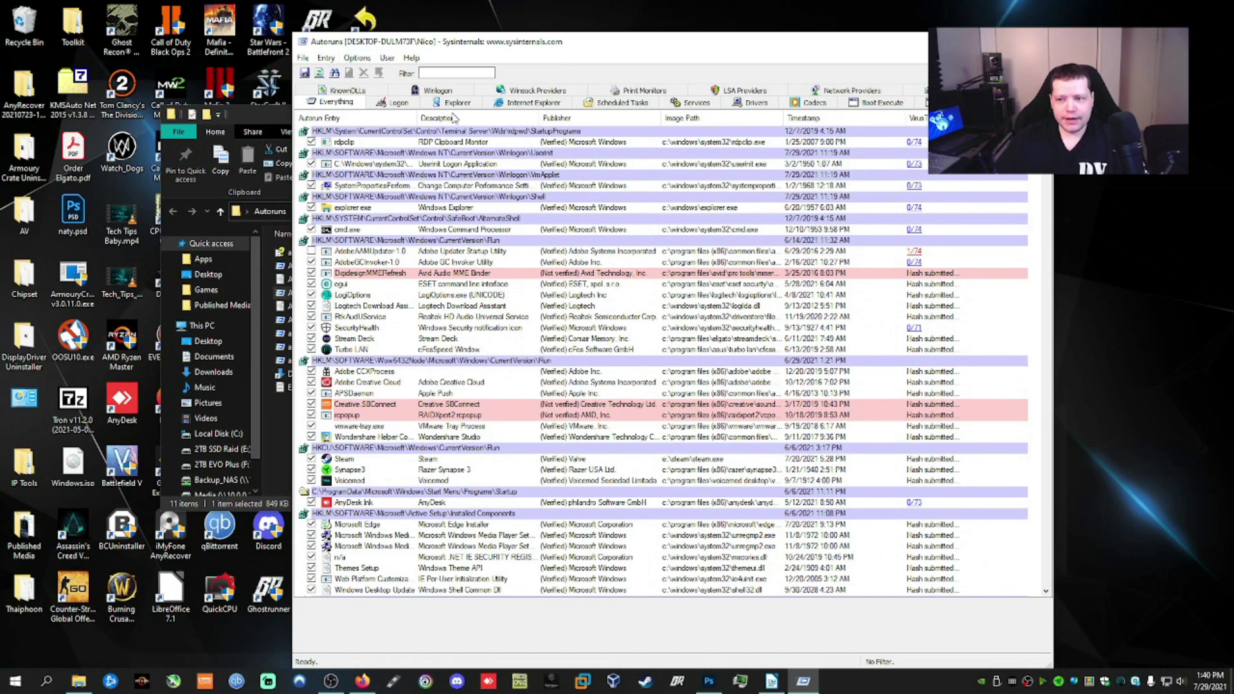
{"action": "left_click", "coordinate": [356, 58]}
{"action": "left_click", "coordinate": [358, 58]}
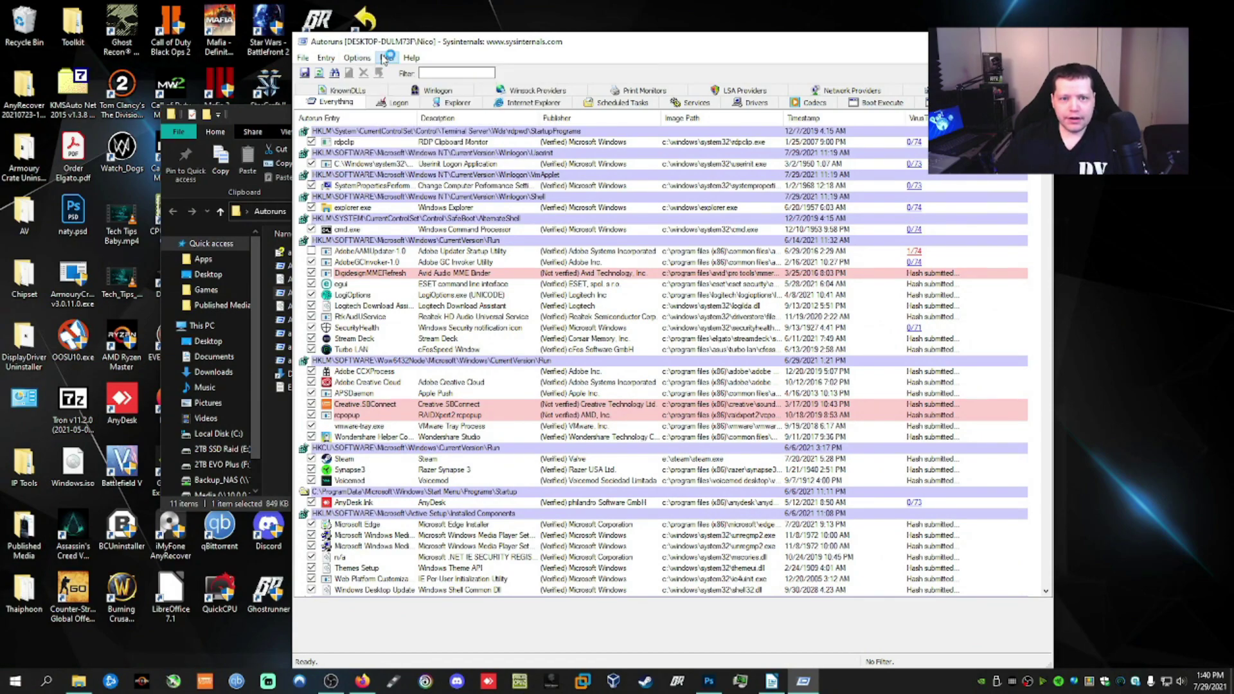
{"action": "left_click", "coordinate": [357, 58]}
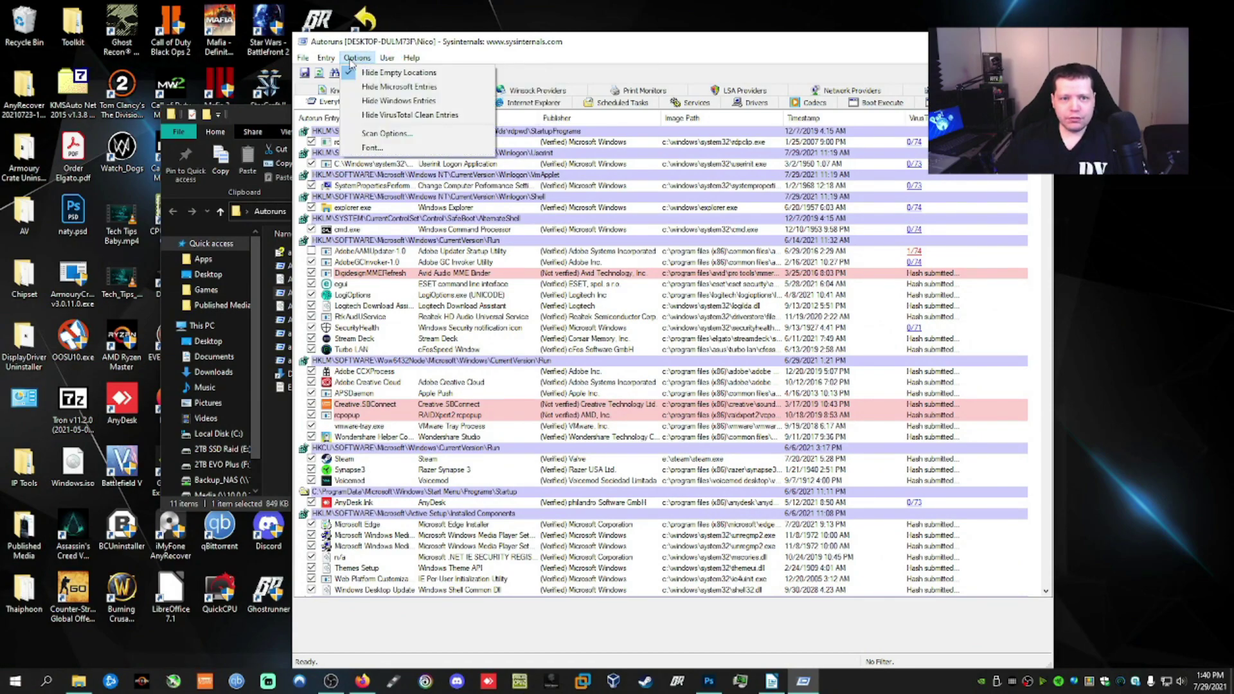
{"action": "left_click", "coordinate": [369, 133]}
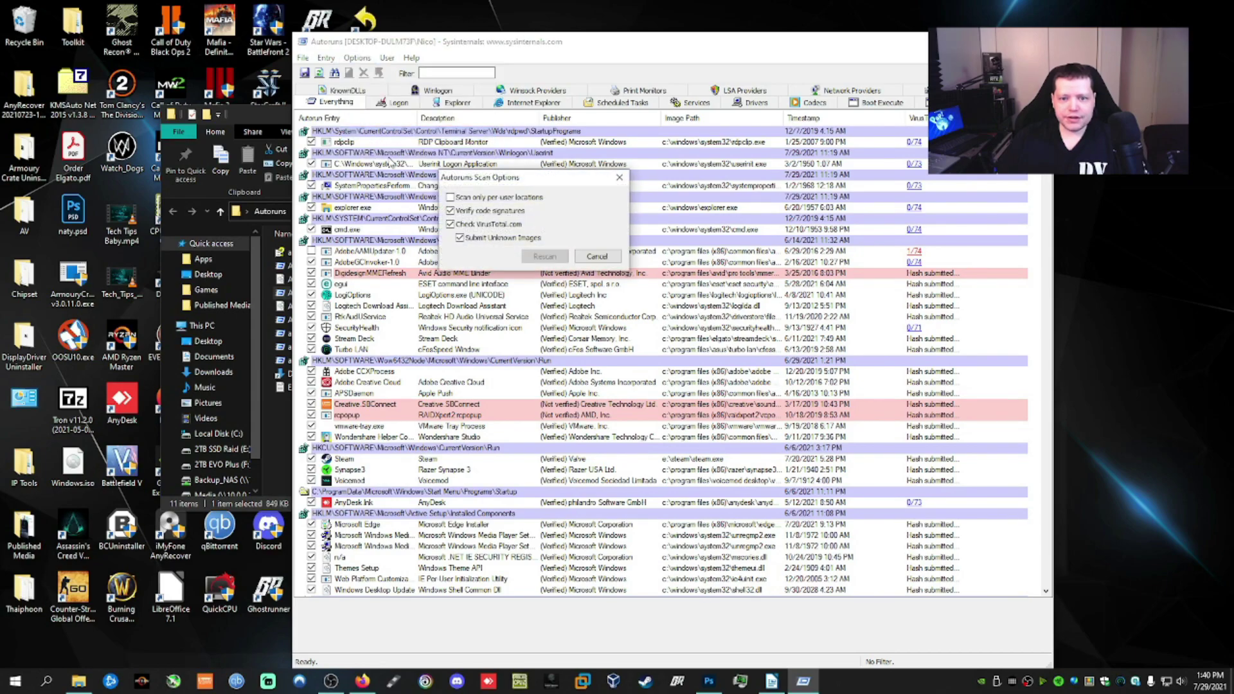
{"action": "left_click", "coordinate": [450, 224]}
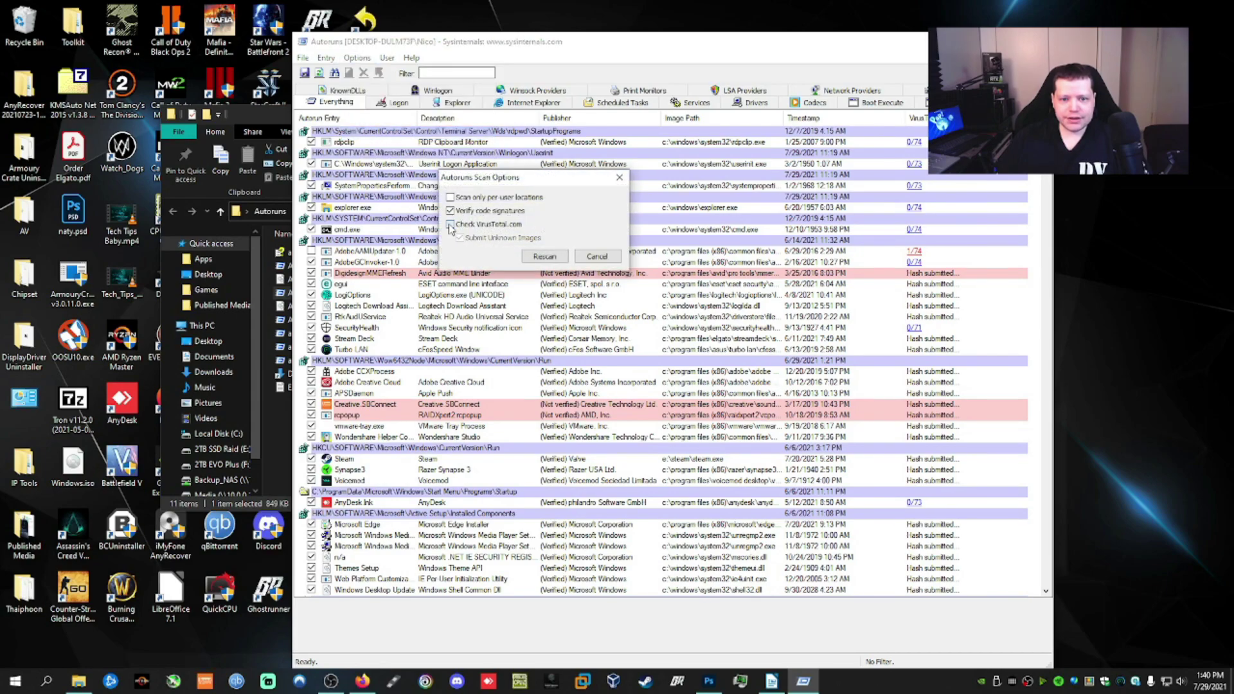
{"action": "left_click", "coordinate": [451, 225]}
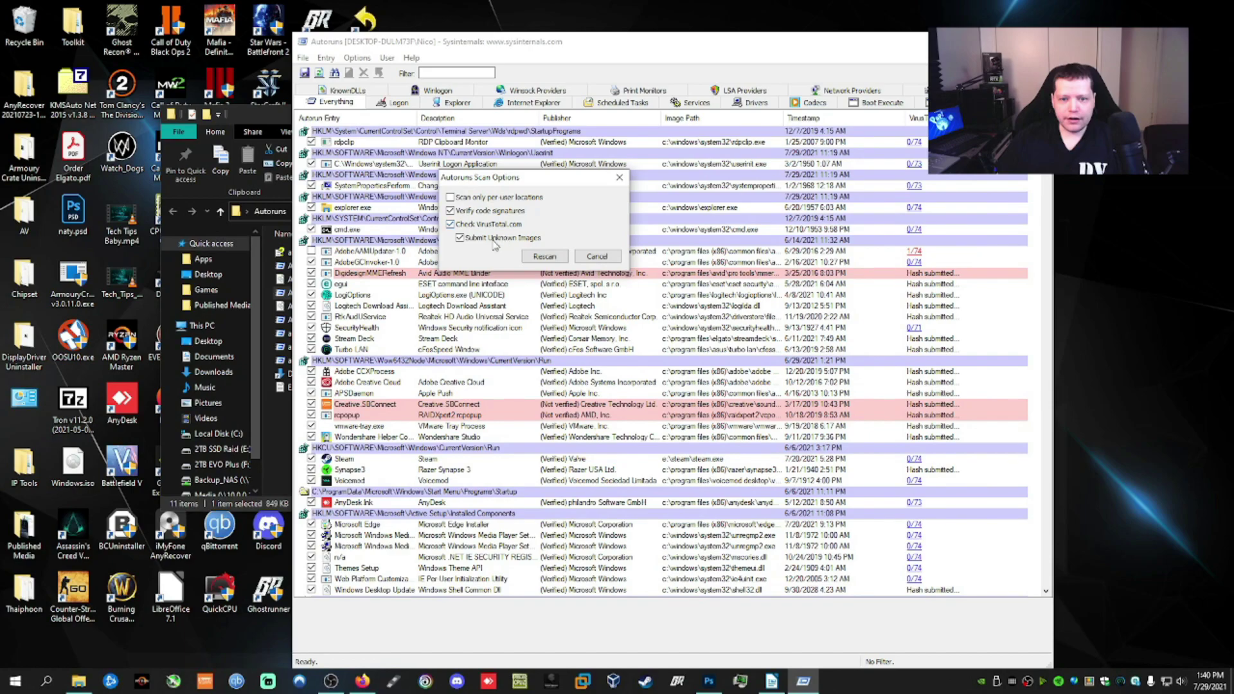
{"action": "left_click", "coordinate": [544, 256]}
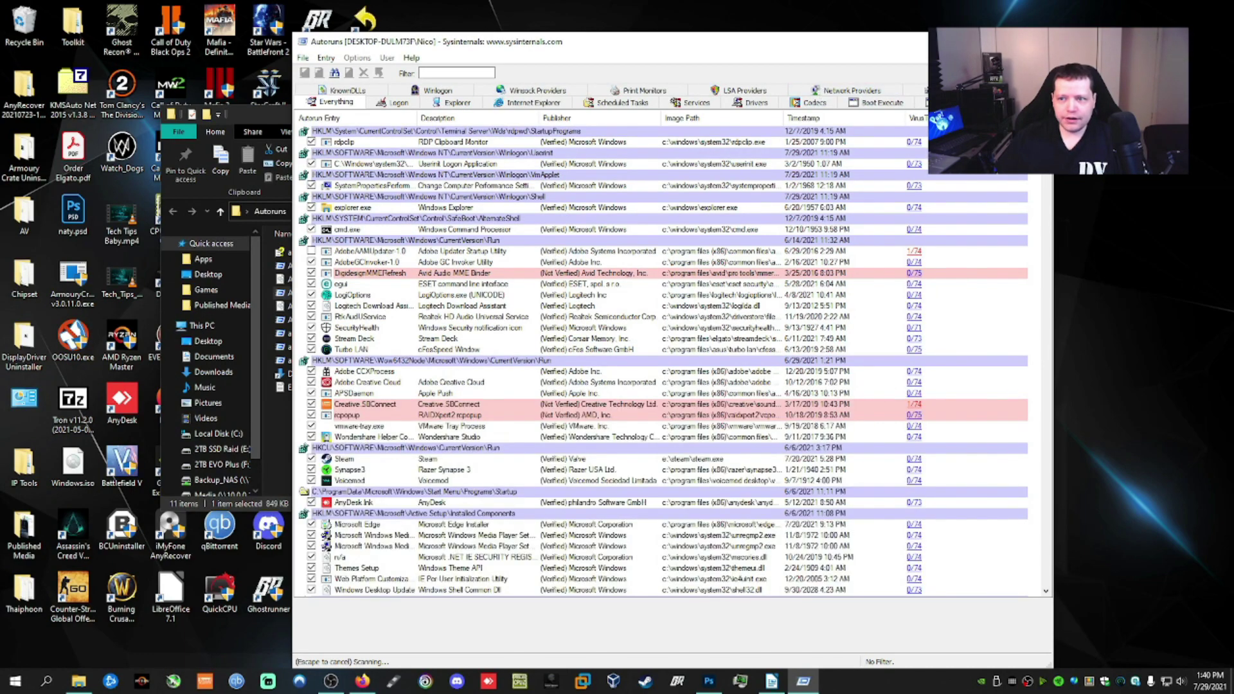
{"action": "key", "text": "super+Up"}
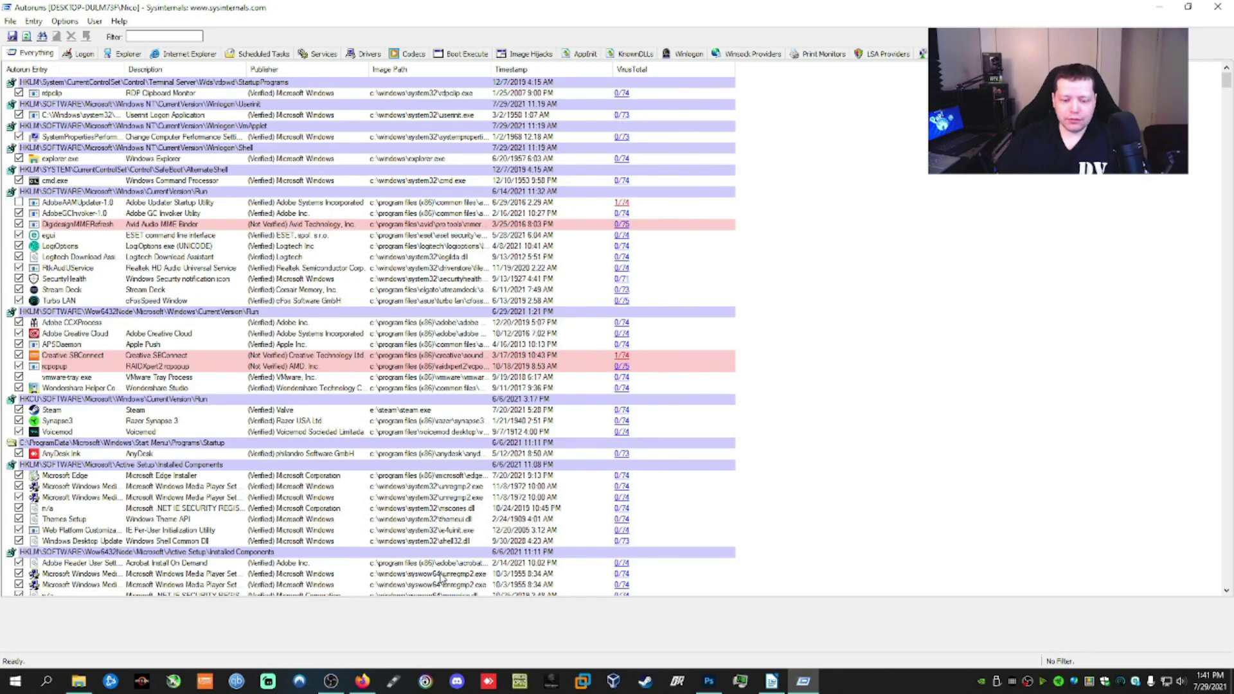
Switch to Firefox and load the VirusTotal home page
{"action": "left_click", "coordinate": [363, 682]}
{"action": "left_click", "coordinate": [422, 63]}
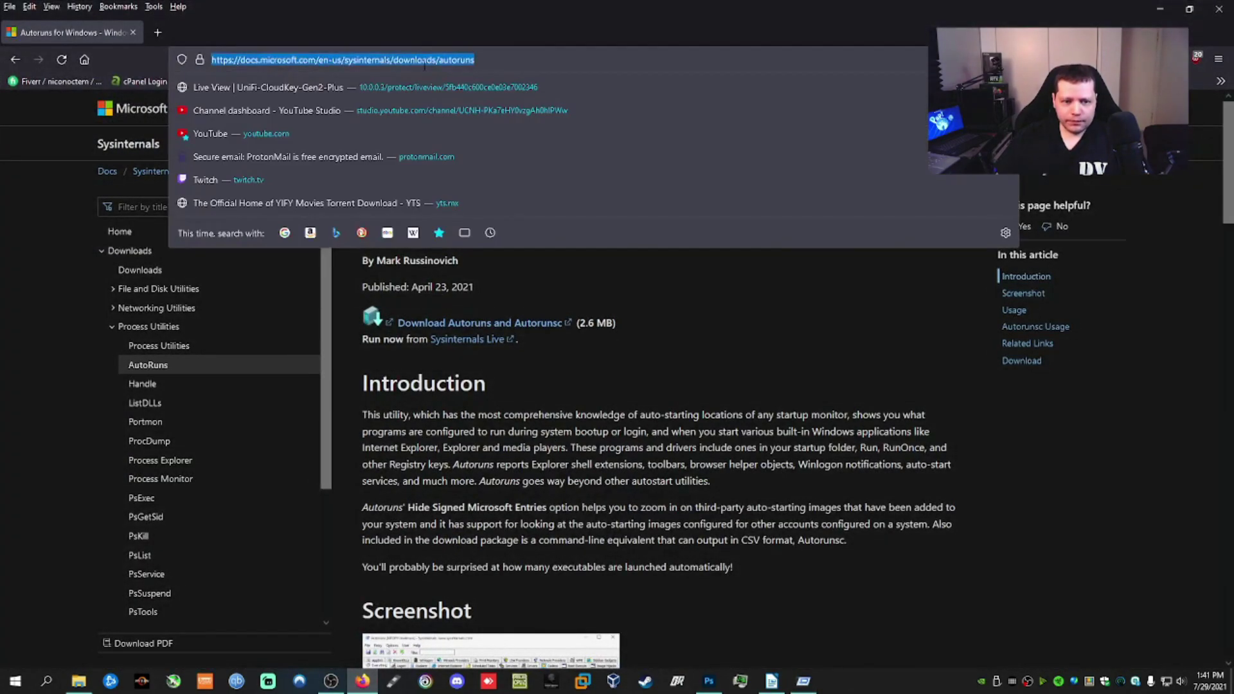
{"action": "type", "text": "virustotal.com/"}
{"action": "key", "text": "Return"}
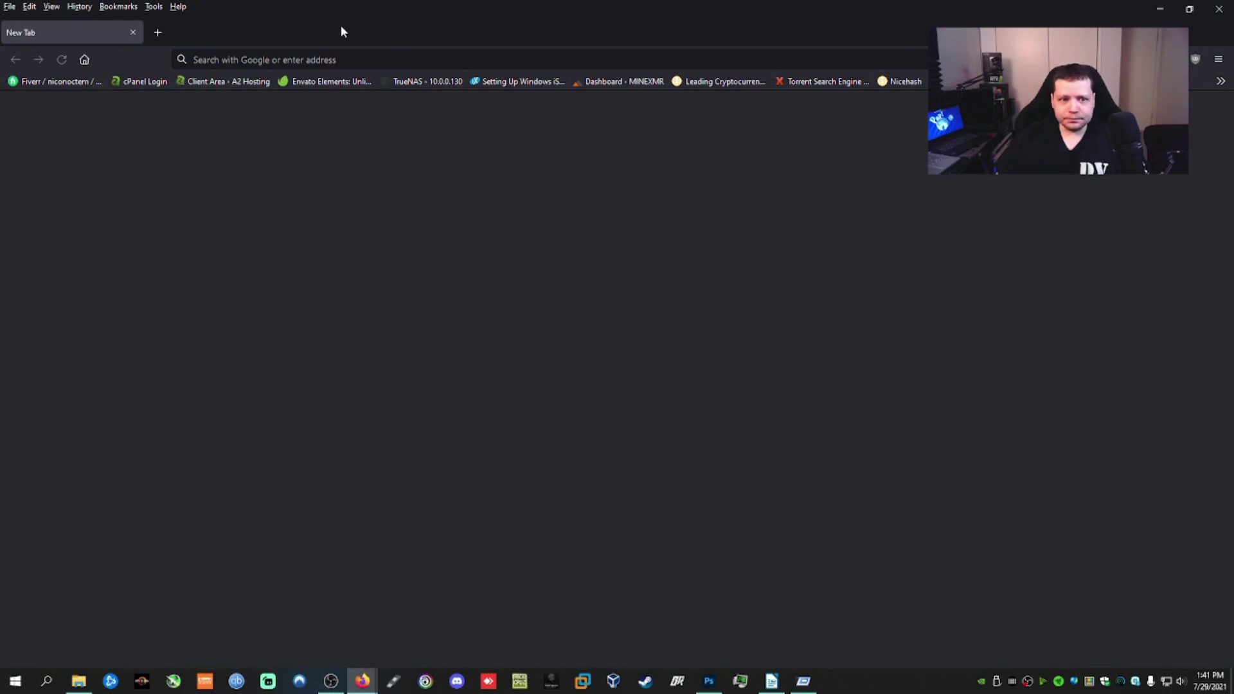
{"action": "left_click", "coordinate": [340, 62]}
{"action": "type", "text": "virustotal.com/"}
{"action": "key", "text": "Return"}
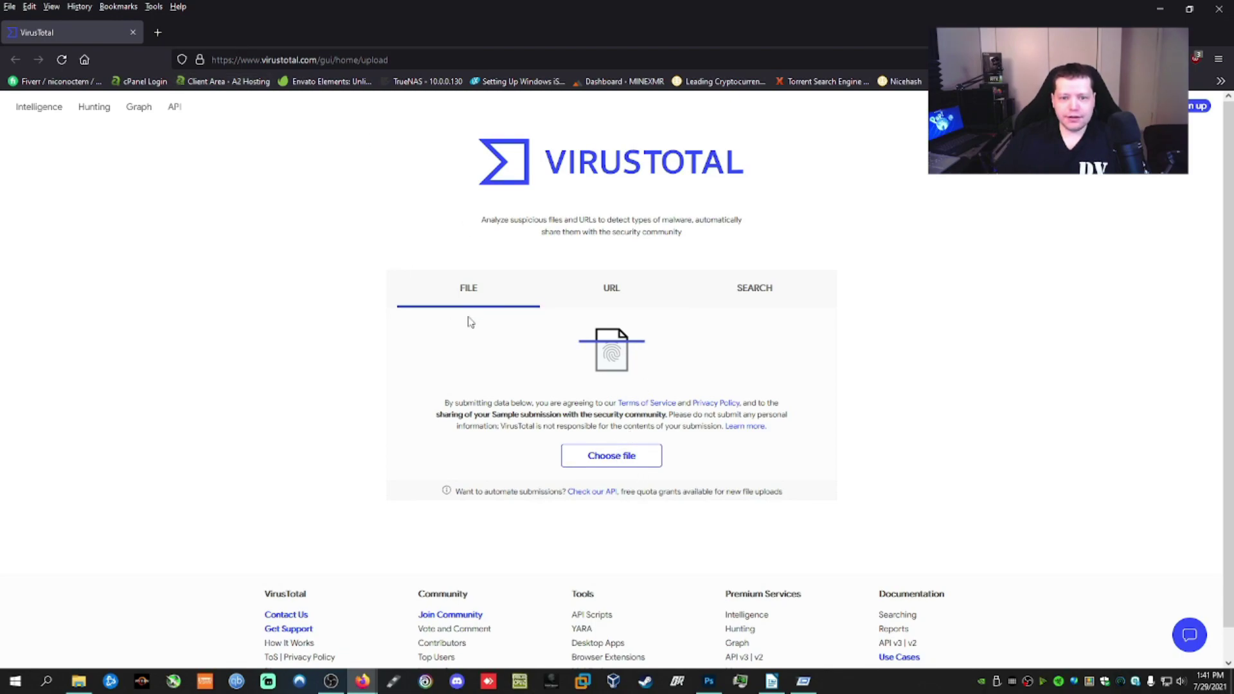
{"action": "left_click", "coordinate": [608, 288]}
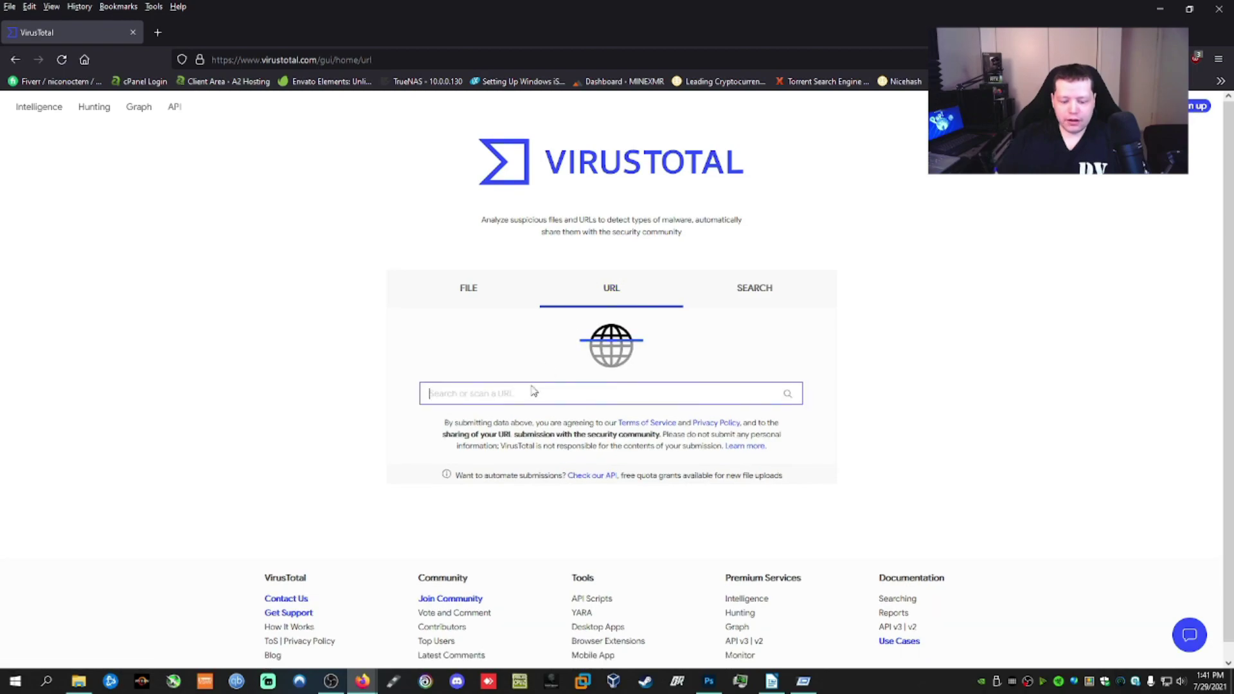
{"action": "type", "text": "www"}
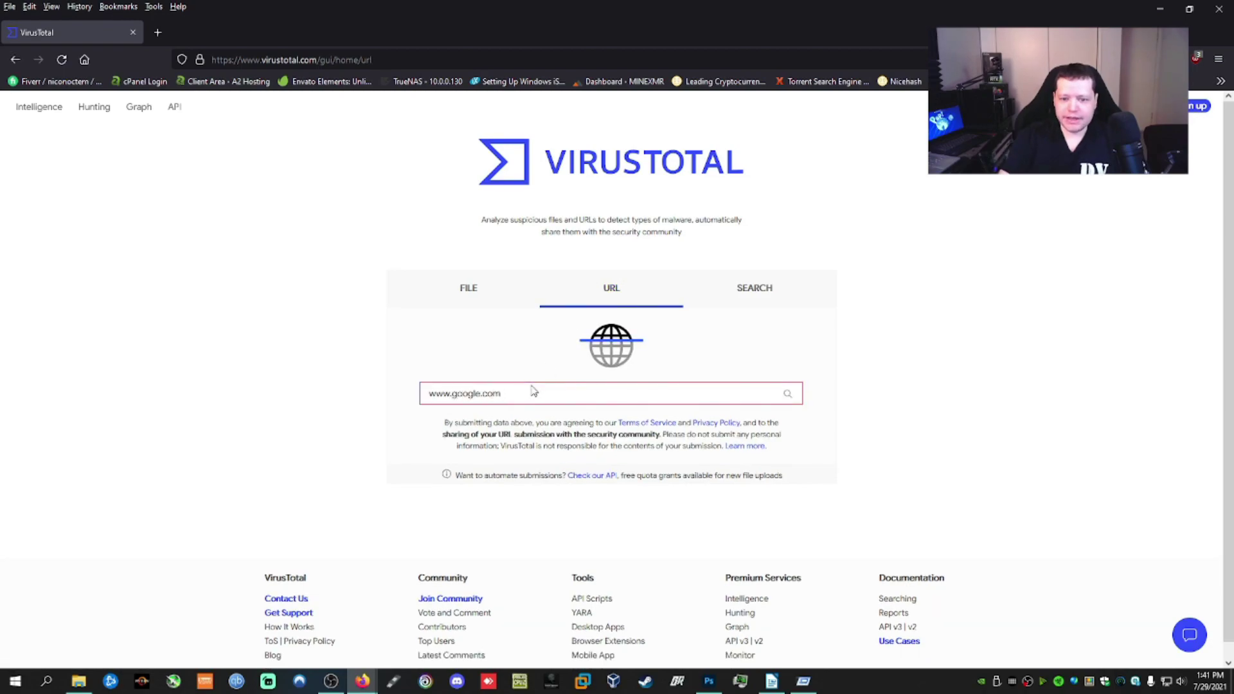
{"action": "type", "text": ".google.com"}
{"action": "key", "text": "Return"}
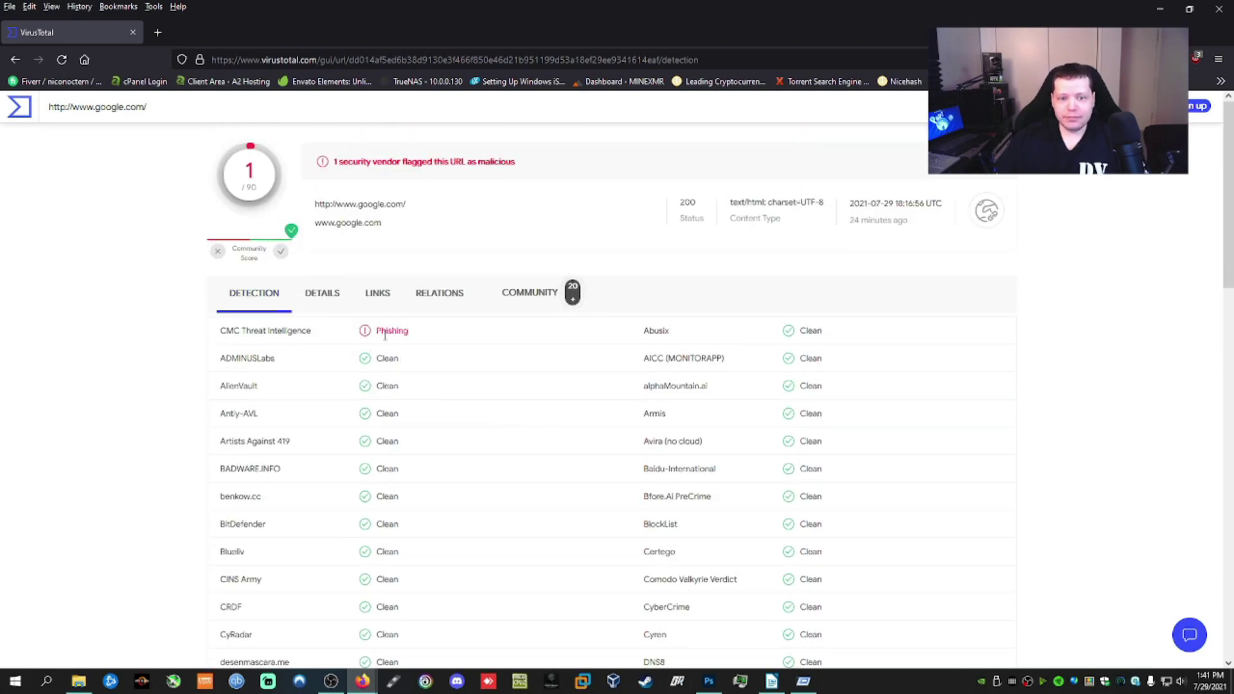
{"action": "scroll", "coordinate": [469, 361], "scroll_direction": "down", "scroll_amount": 2}
{"action": "scroll", "coordinate": [435, 361], "scroll_direction": "down", "scroll_amount": 6}
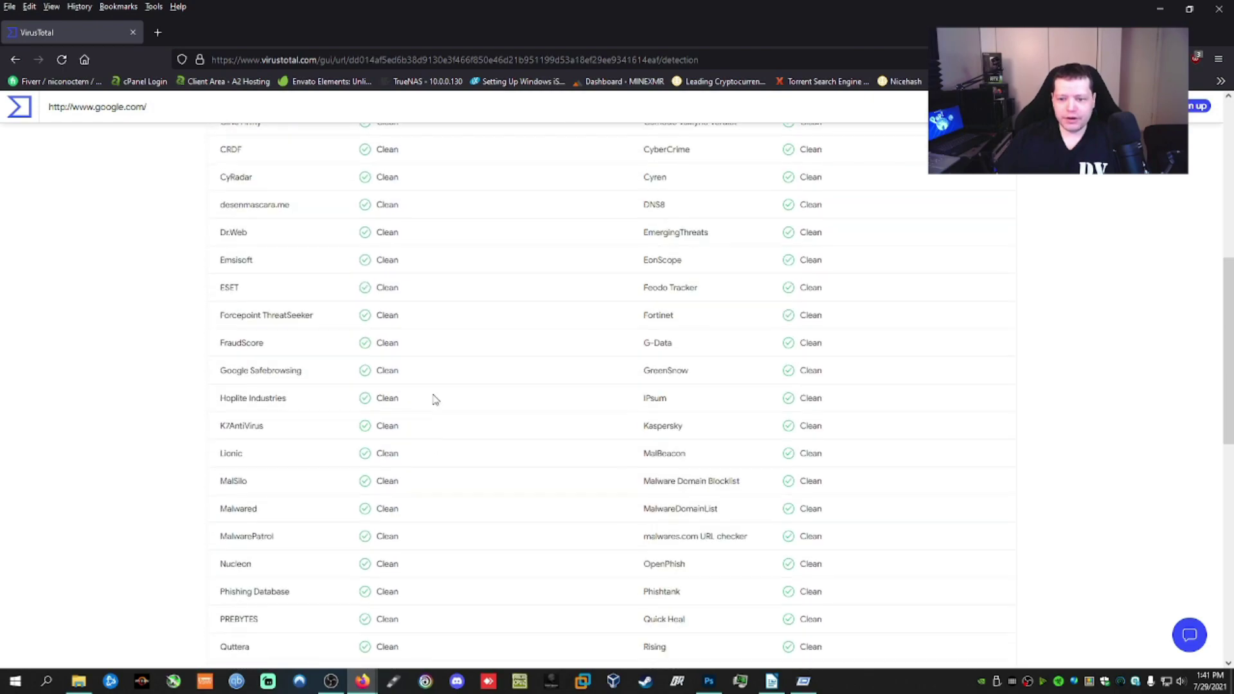
{"action": "scroll", "coordinate": [429, 356], "scroll_direction": "down", "scroll_amount": 9}
{"action": "scroll", "coordinate": [427, 355], "scroll_direction": "up", "scroll_amount": 14}
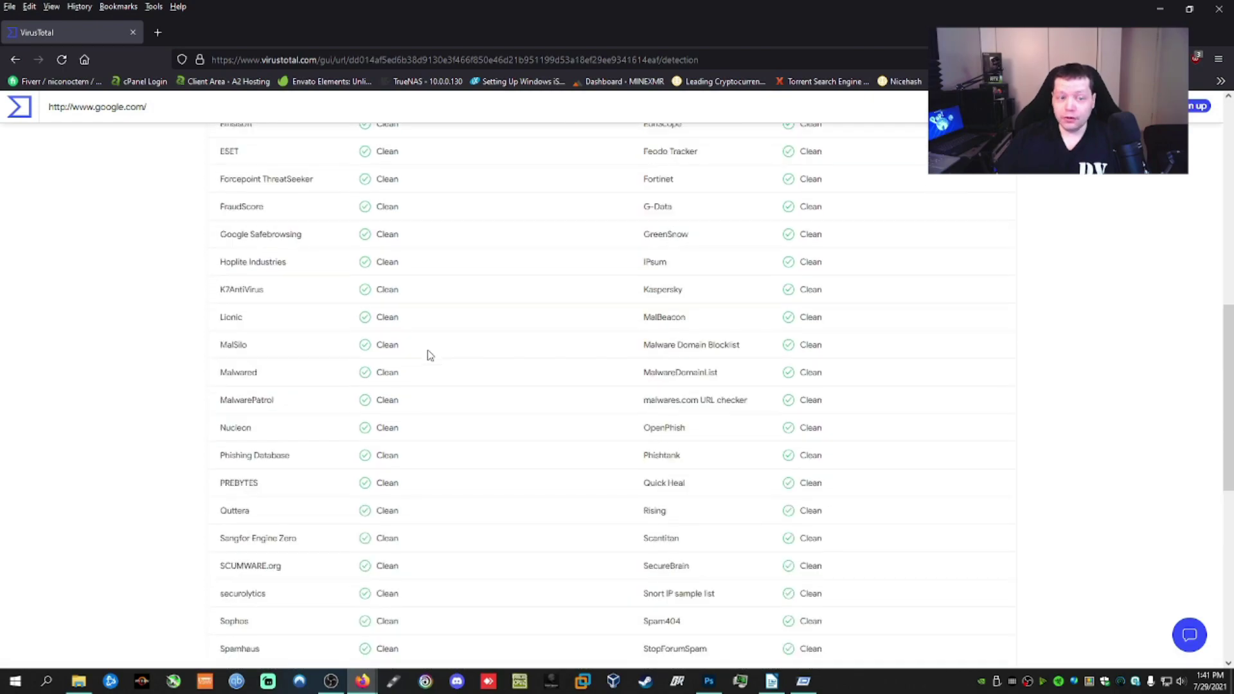
Return to Autoruns, scroll further down the startup entries, and bring up the Run dialog
{"action": "left_click", "coordinate": [804, 681]}
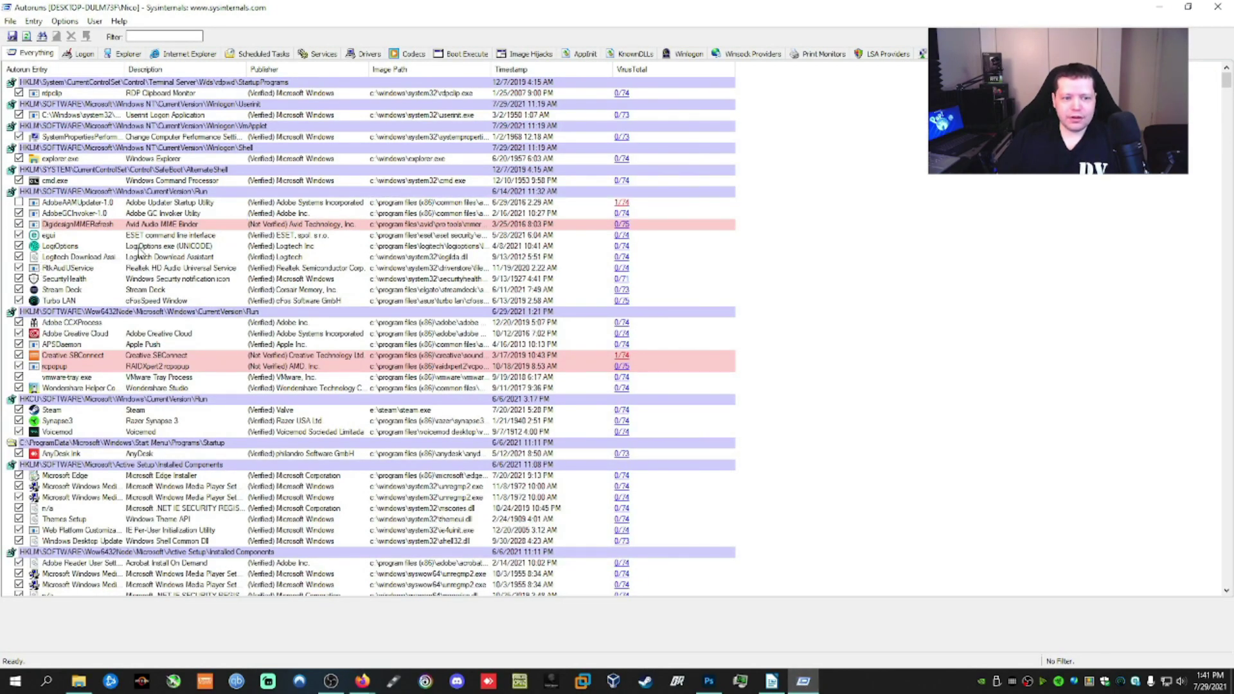
{"action": "scroll", "coordinate": [149, 254], "scroll_direction": "down", "scroll_amount": 4}
{"action": "scroll", "coordinate": [119, 257], "scroll_direction": "down", "scroll_amount": 3}
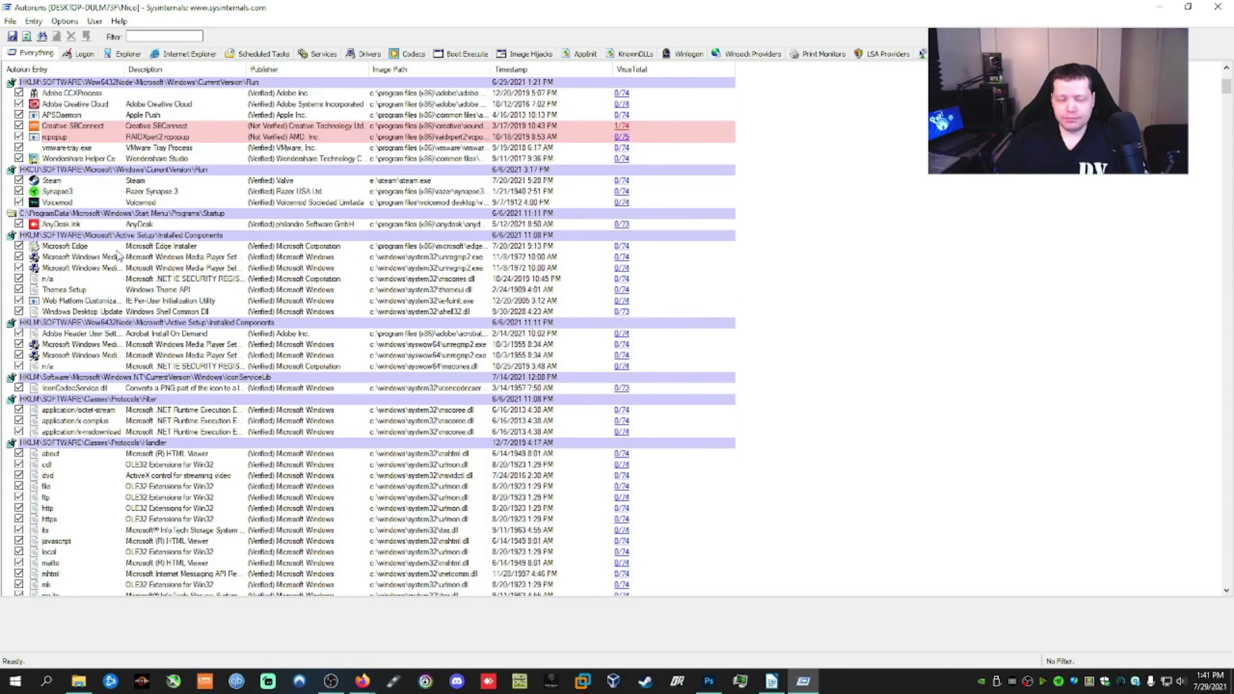
{"action": "scroll", "coordinate": [118, 256], "scroll_direction": "down", "scroll_amount": 3}
{"action": "scroll", "coordinate": [119, 279], "scroll_direction": "down", "scroll_amount": 4}
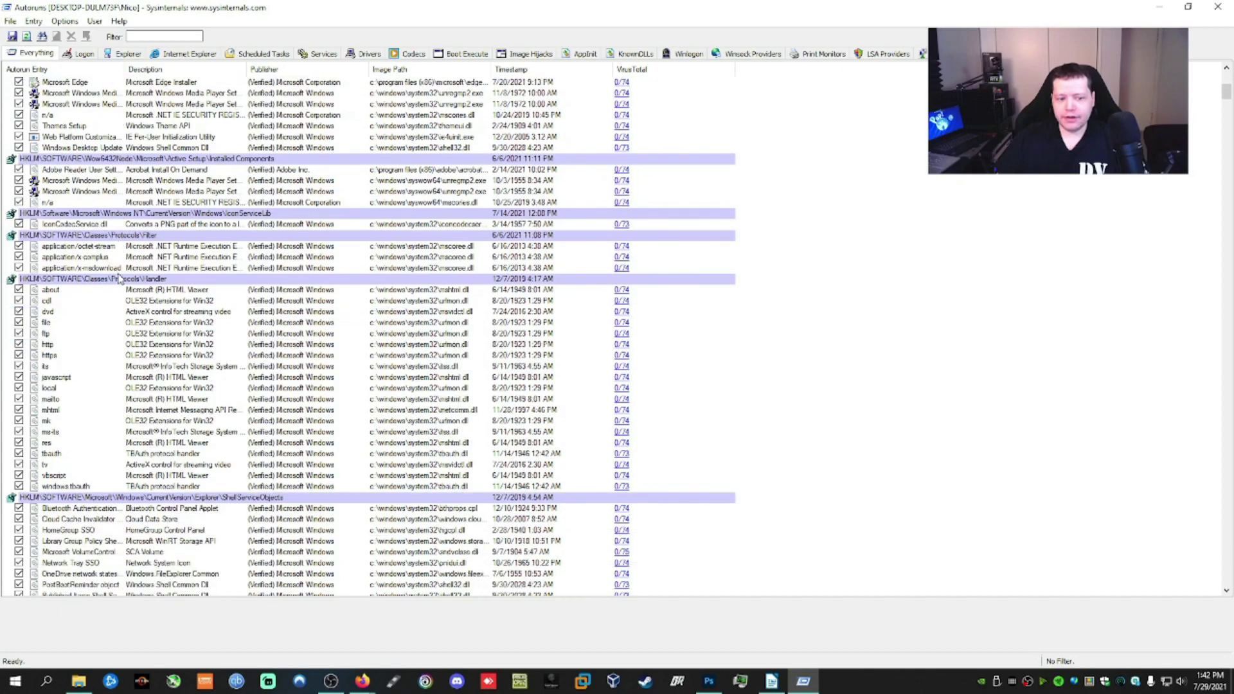
{"action": "scroll", "coordinate": [117, 278], "scroll_direction": "down", "scroll_amount": 4}
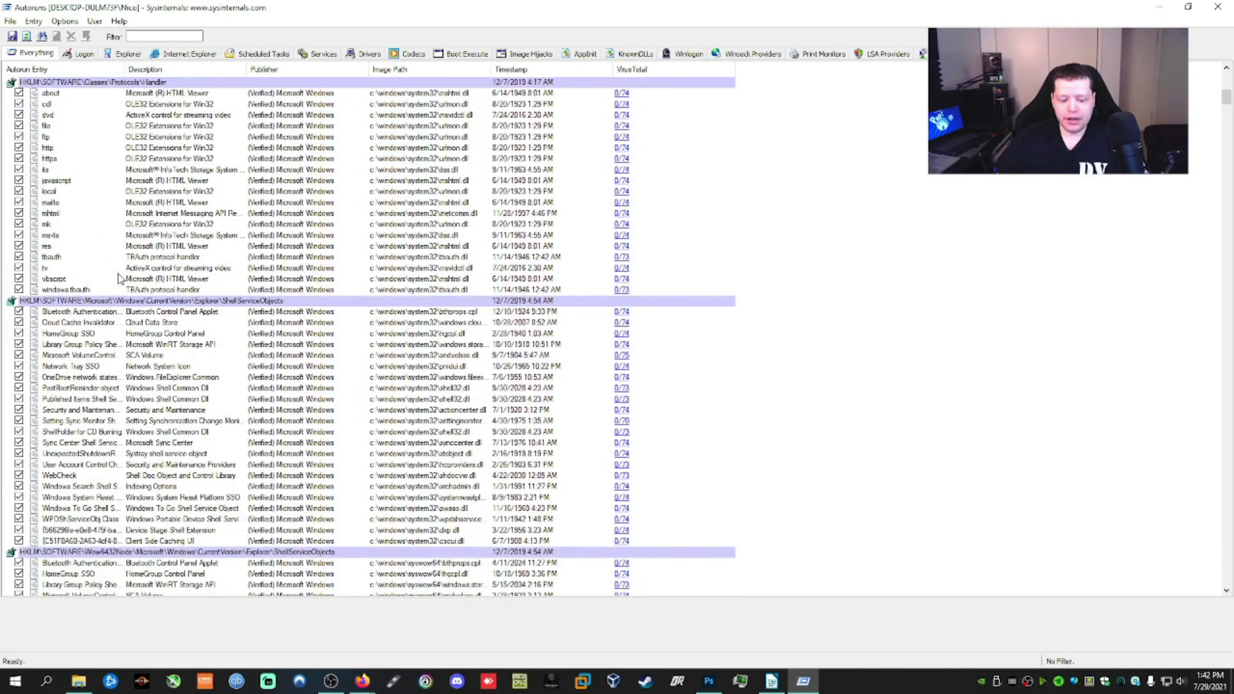
{"action": "key", "text": "super+r"}
Launch Registry Editor with regedit
{"action": "type", "text": "reg"}
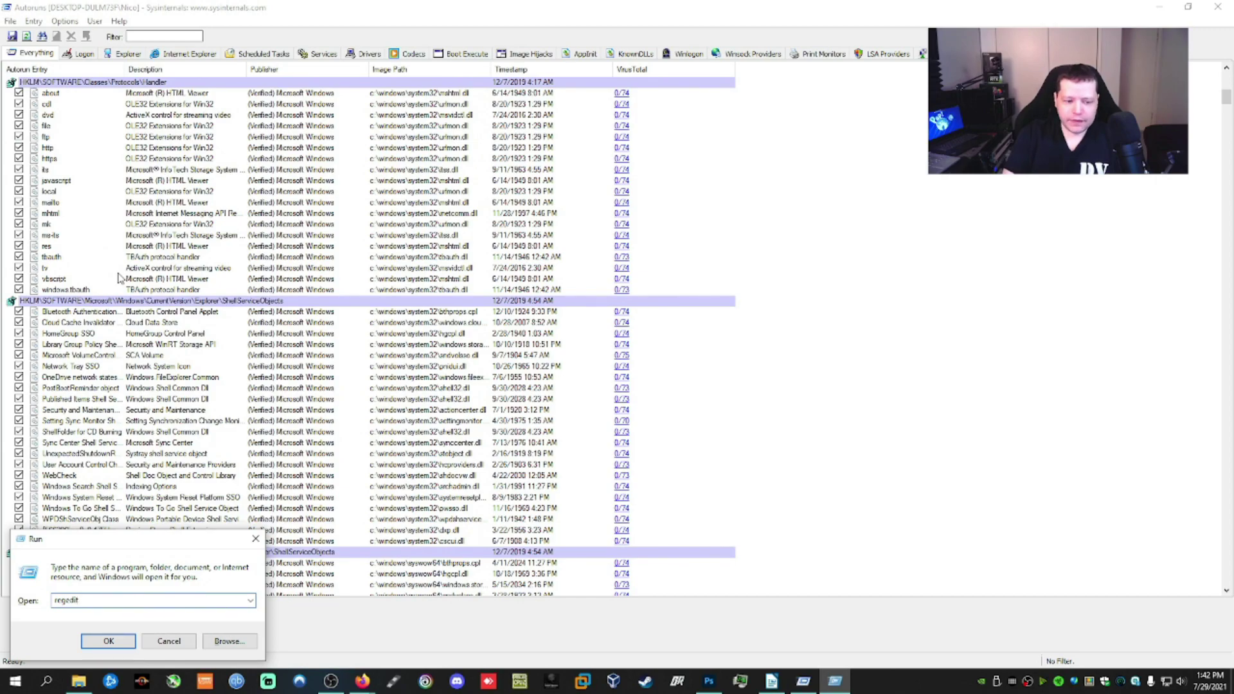
{"action": "type", "text": "edit"}
{"action": "key", "text": "Return"}
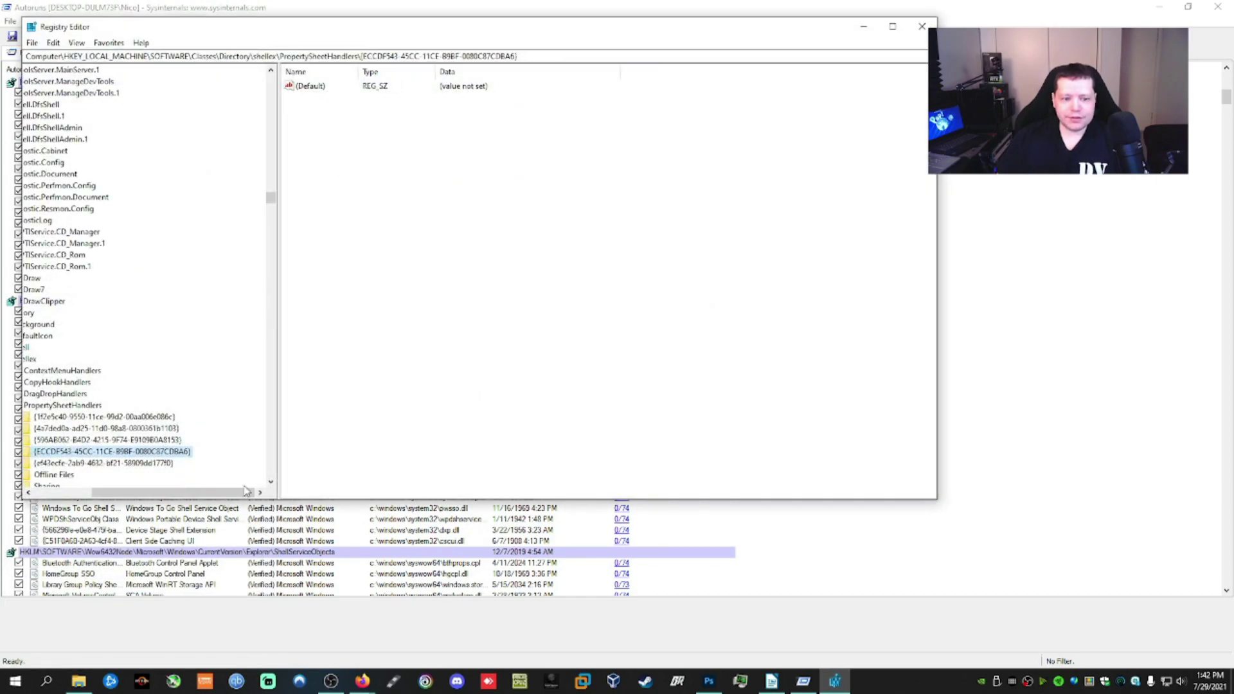
{"action": "left_click_drag", "start_coordinate": [246, 491], "coordinate": [187, 495]}
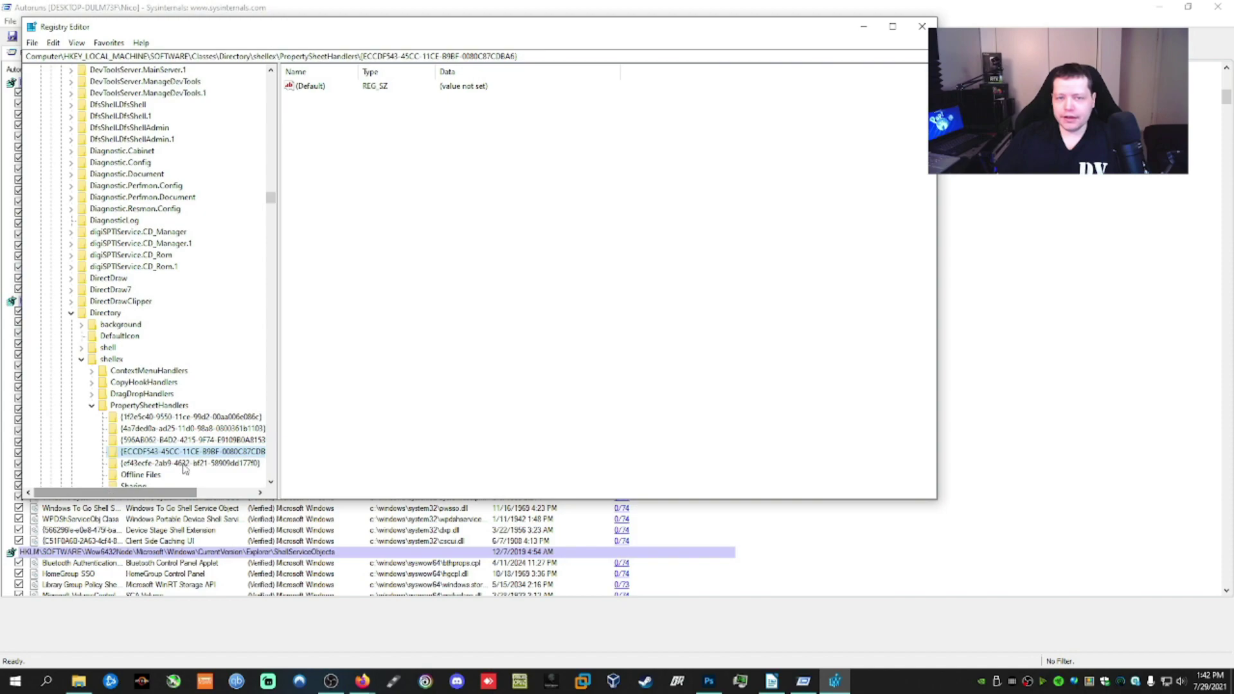
Browse the registry tree around the Directory\shellex\PropertySheetHandlers key
{"action": "scroll", "coordinate": [245, 399], "scroll_direction": "up", "scroll_amount": 15}
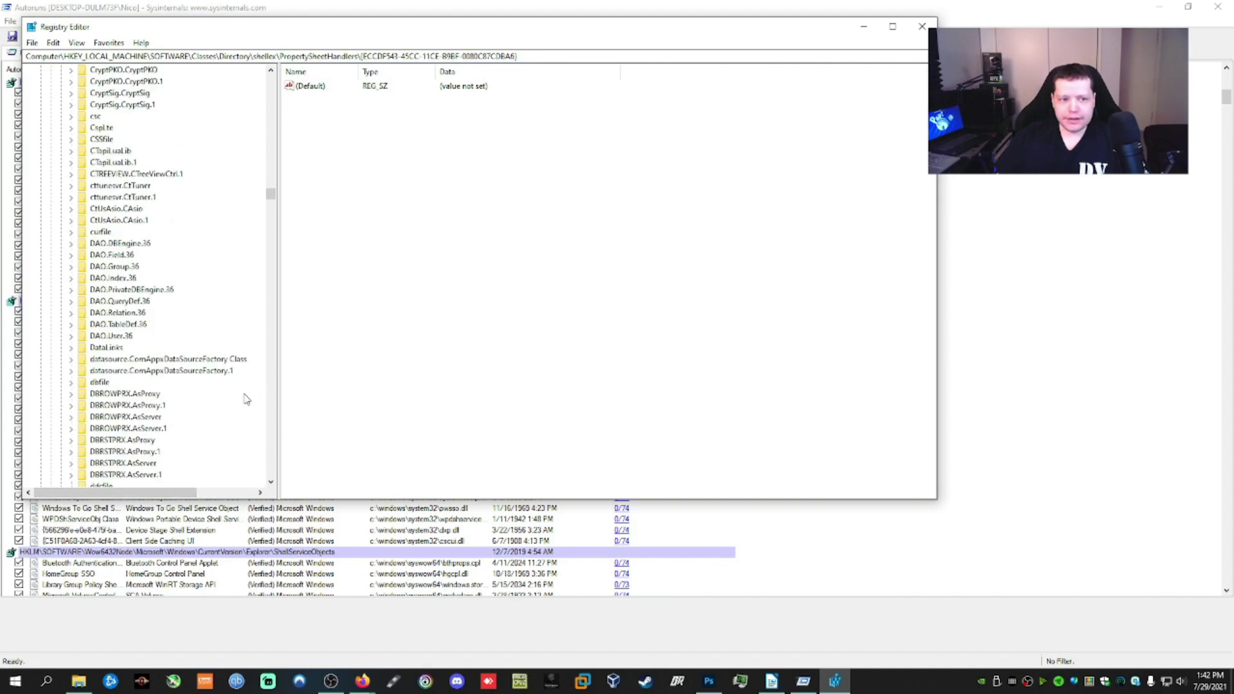
{"action": "scroll", "coordinate": [245, 399], "scroll_direction": "up", "scroll_amount": 15}
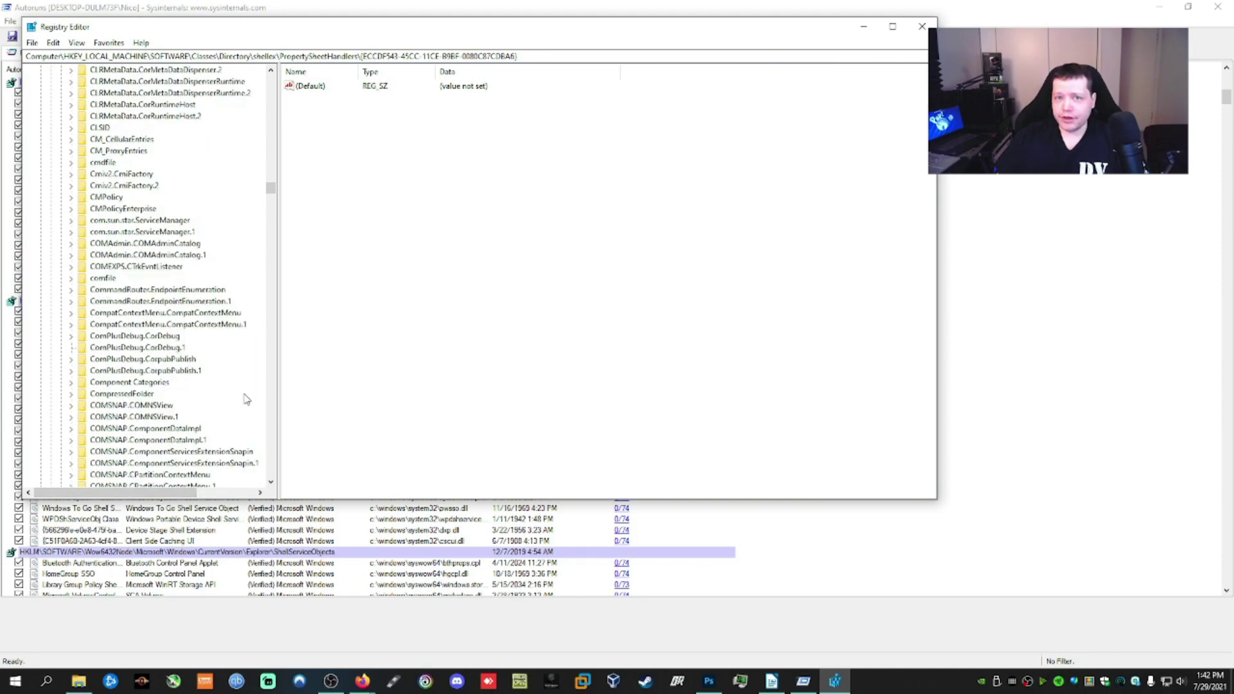
{"action": "scroll", "coordinate": [247, 399], "scroll_direction": "up", "scroll_amount": 10}
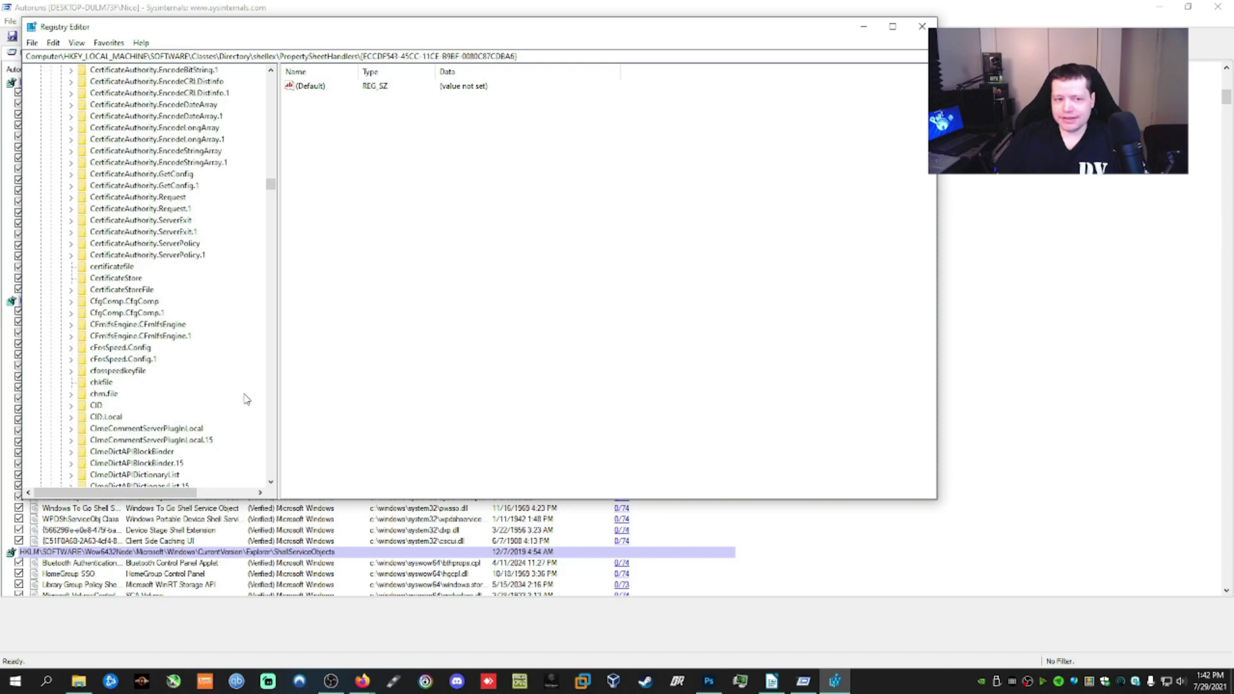
{"action": "scroll", "coordinate": [246, 399], "scroll_direction": "up", "scroll_amount": 12}
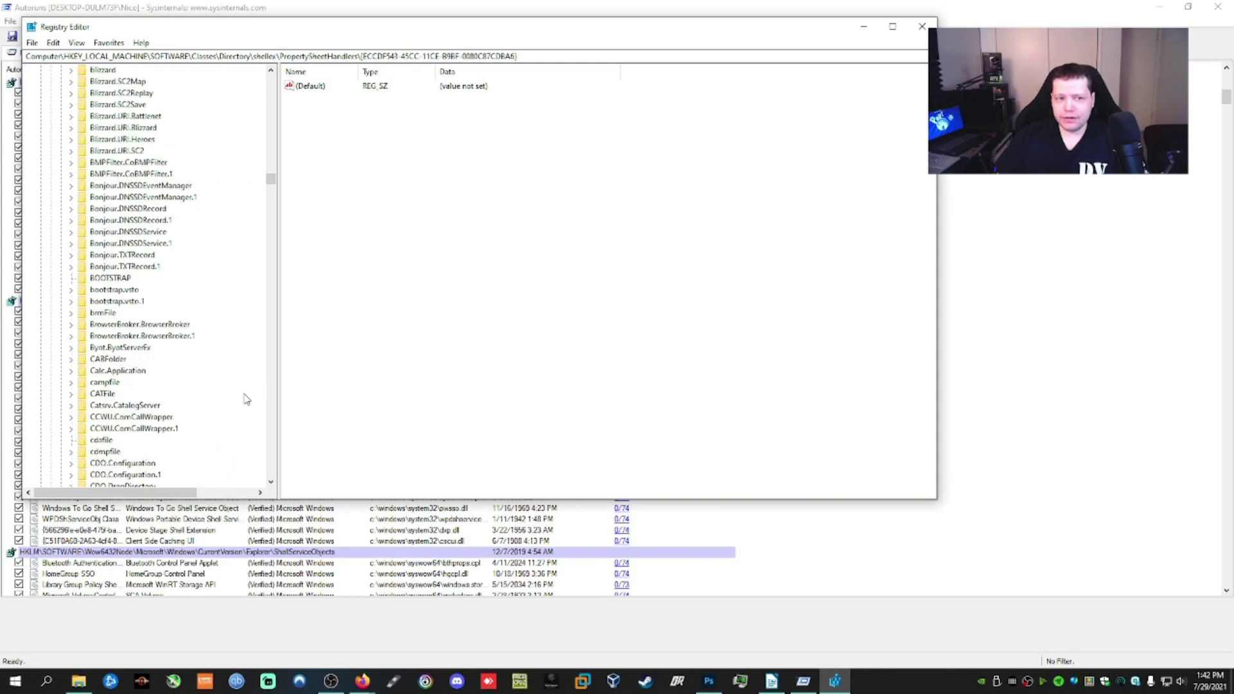
{"action": "scroll", "coordinate": [246, 399], "scroll_direction": "up", "scroll_amount": 12}
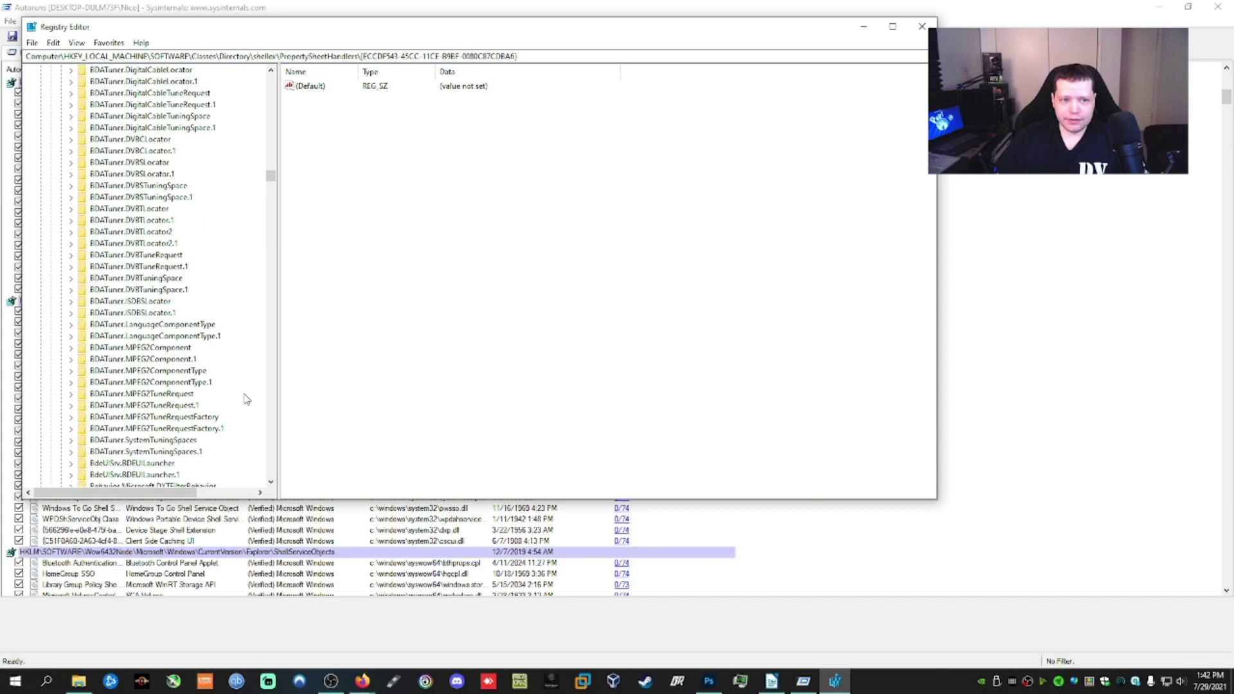
{"action": "scroll", "coordinate": [246, 399], "scroll_direction": "up", "scroll_amount": 10}
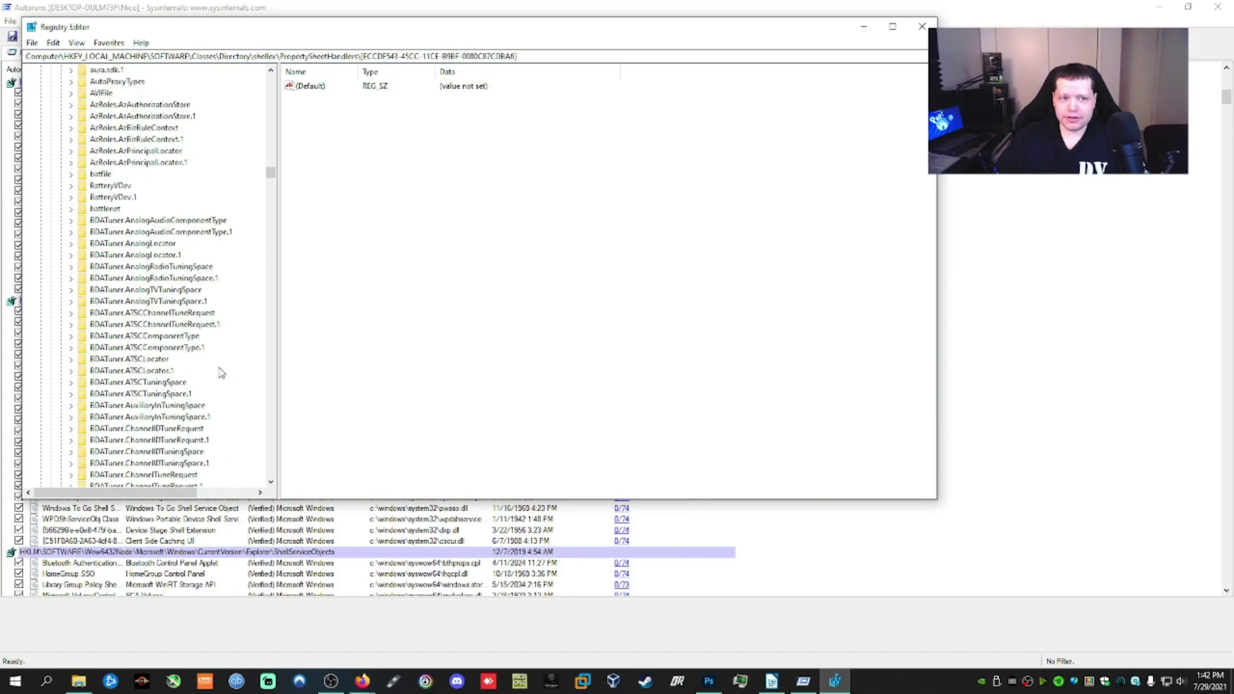
{"action": "scroll", "coordinate": [221, 372], "scroll_direction": "up", "scroll_amount": 4}
{"action": "scroll", "coordinate": [221, 372], "scroll_direction": "up", "scroll_amount": 10}
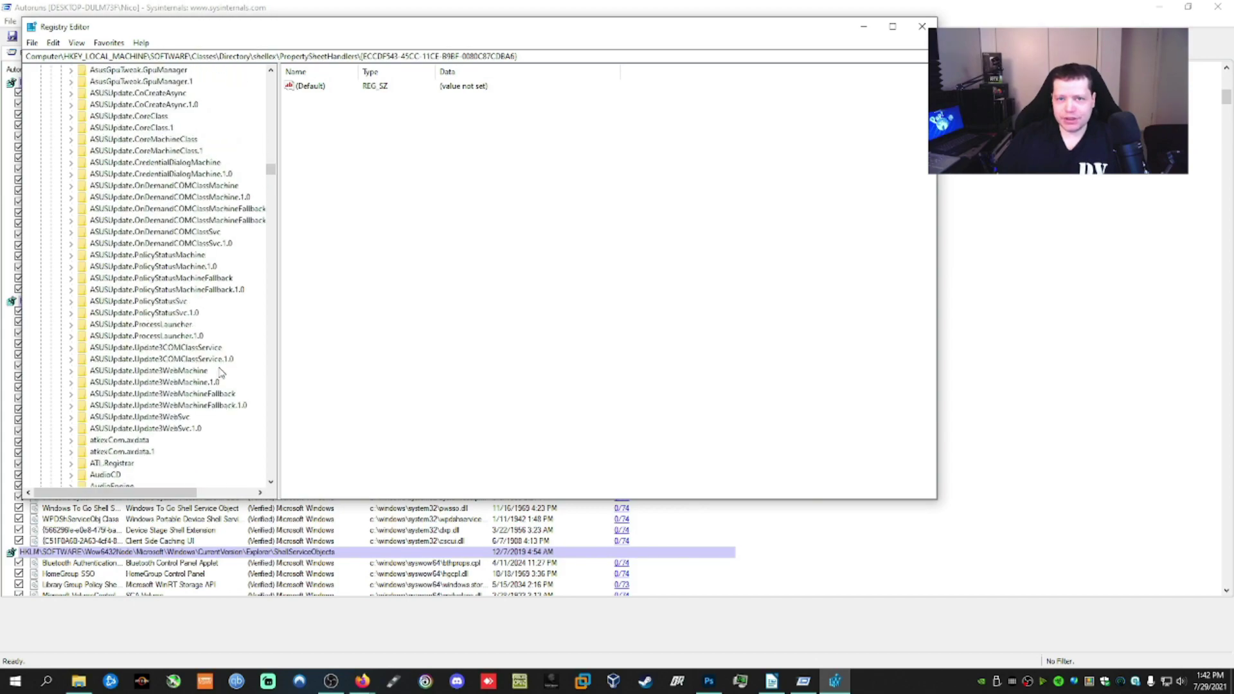
{"action": "scroll", "coordinate": [221, 372], "scroll_direction": "up", "scroll_amount": 11}
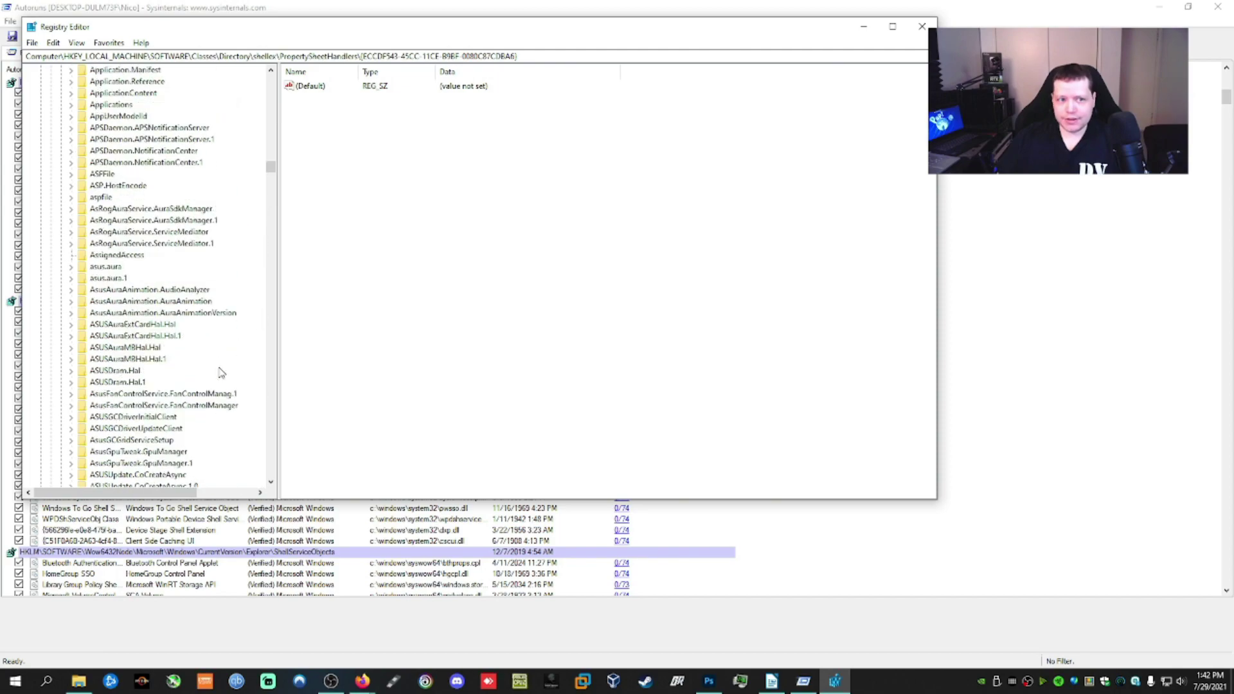
Close Registry Editor and open the 1/74 VirusTotal report for AdobeAAMUpdater-1.0
{"action": "left_click", "coordinate": [919, 29]}
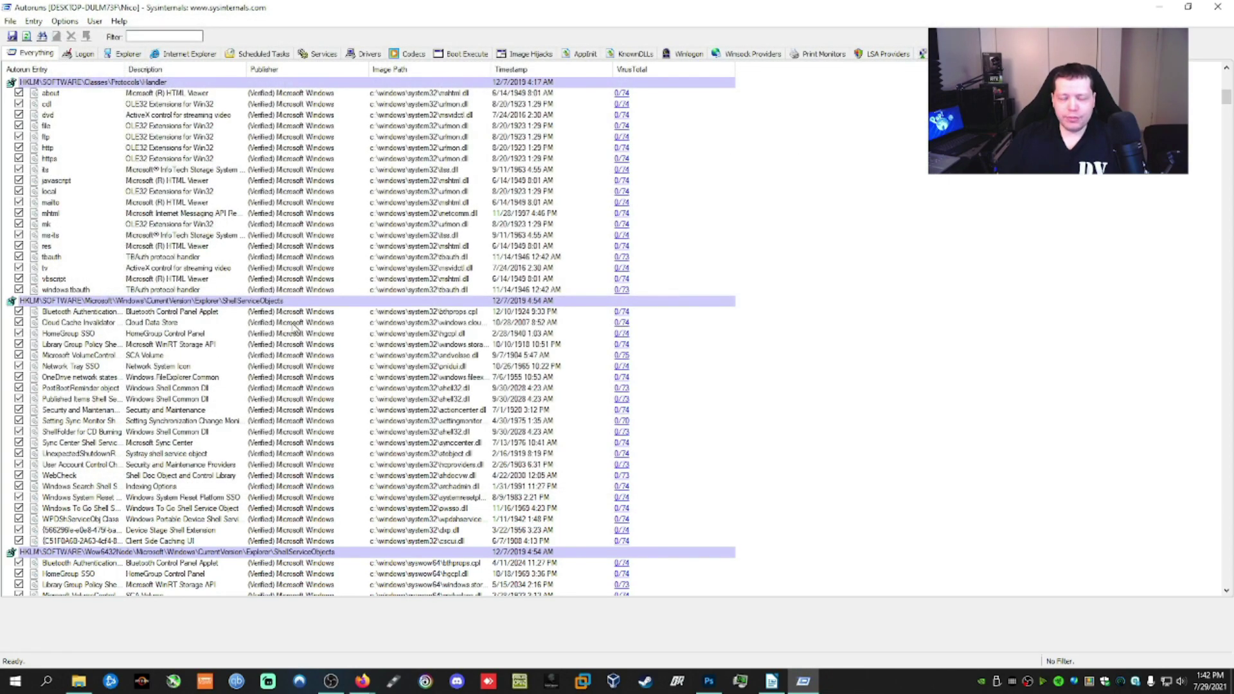
{"action": "scroll", "coordinate": [282, 360], "scroll_direction": "down", "scroll_amount": 4}
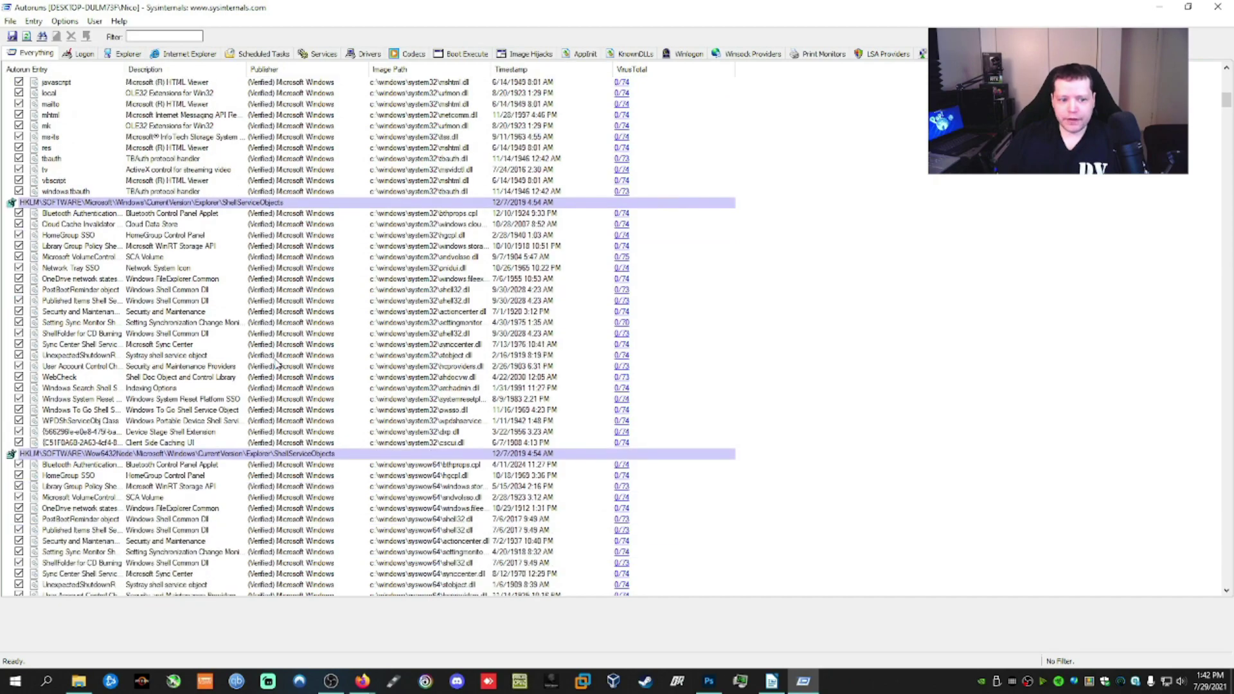
{"action": "scroll", "coordinate": [424, 331], "scroll_direction": "up", "scroll_amount": 4}
{"action": "scroll", "coordinate": [433, 327], "scroll_direction": "up", "scroll_amount": 15}
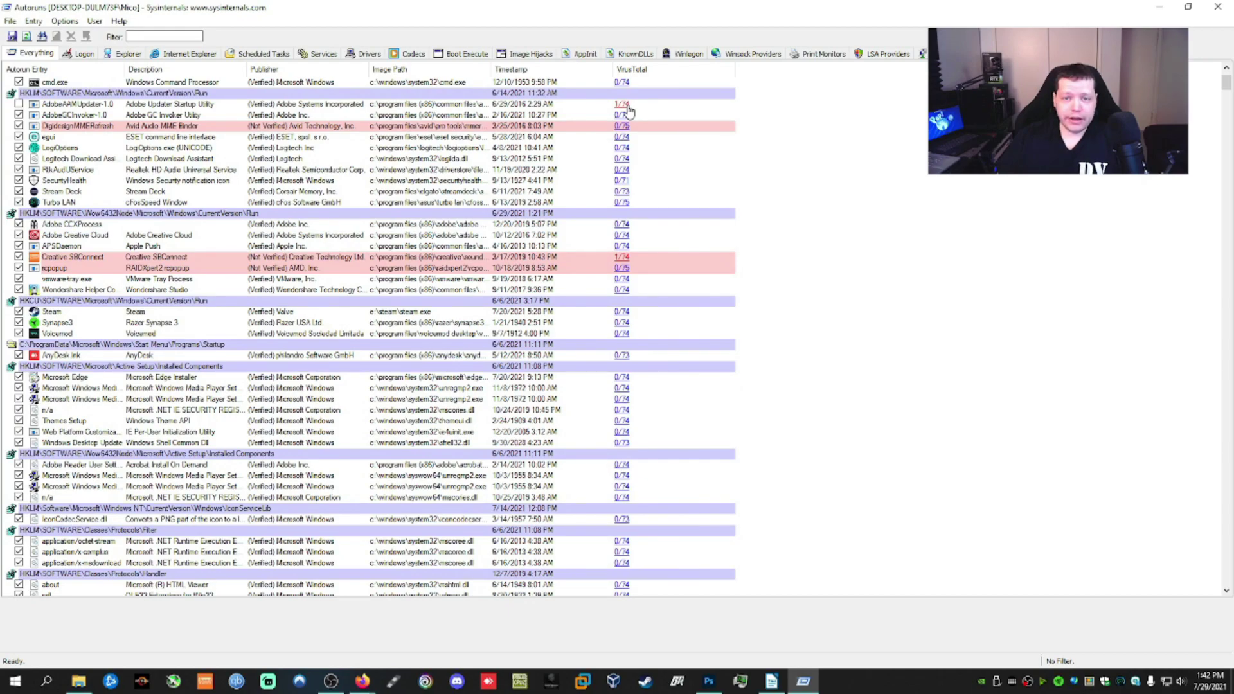
{"action": "left_click", "coordinate": [624, 105]}
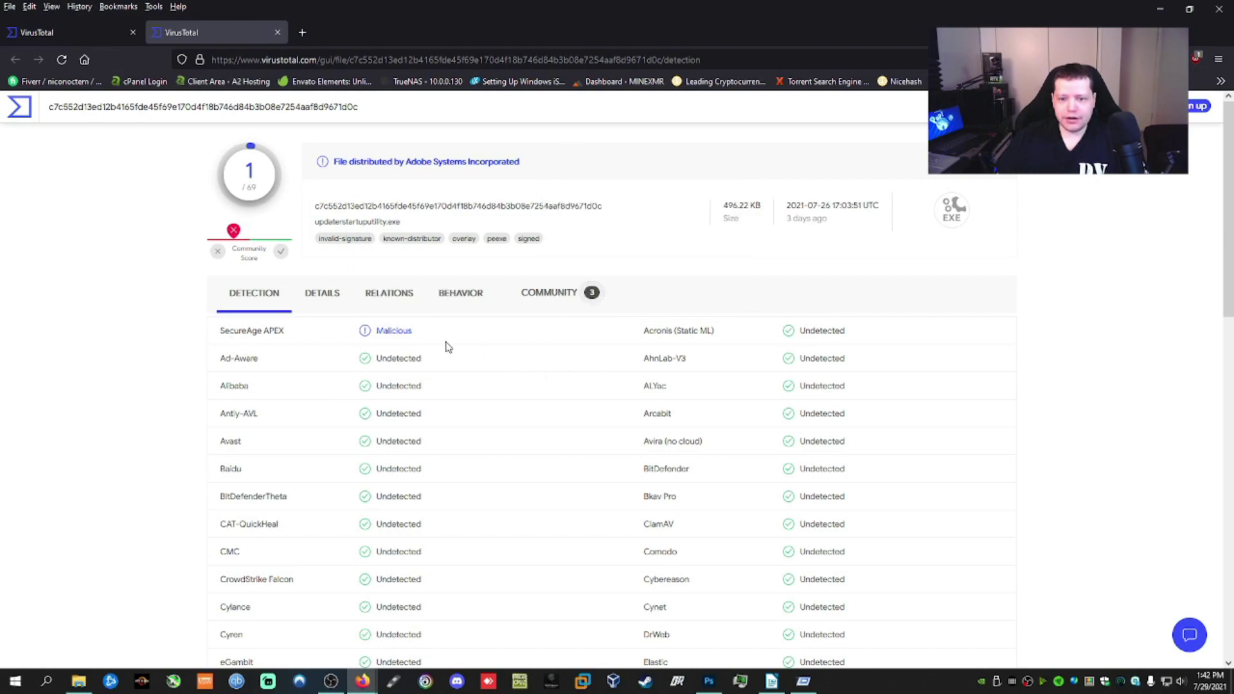
Review updaterstartuputility.exe detections and highlight the SecureAge APEX malicious verdict
{"action": "scroll", "coordinate": [463, 346], "scroll_direction": "down", "scroll_amount": 5}
{"action": "scroll", "coordinate": [463, 345], "scroll_direction": "down", "scroll_amount": 9}
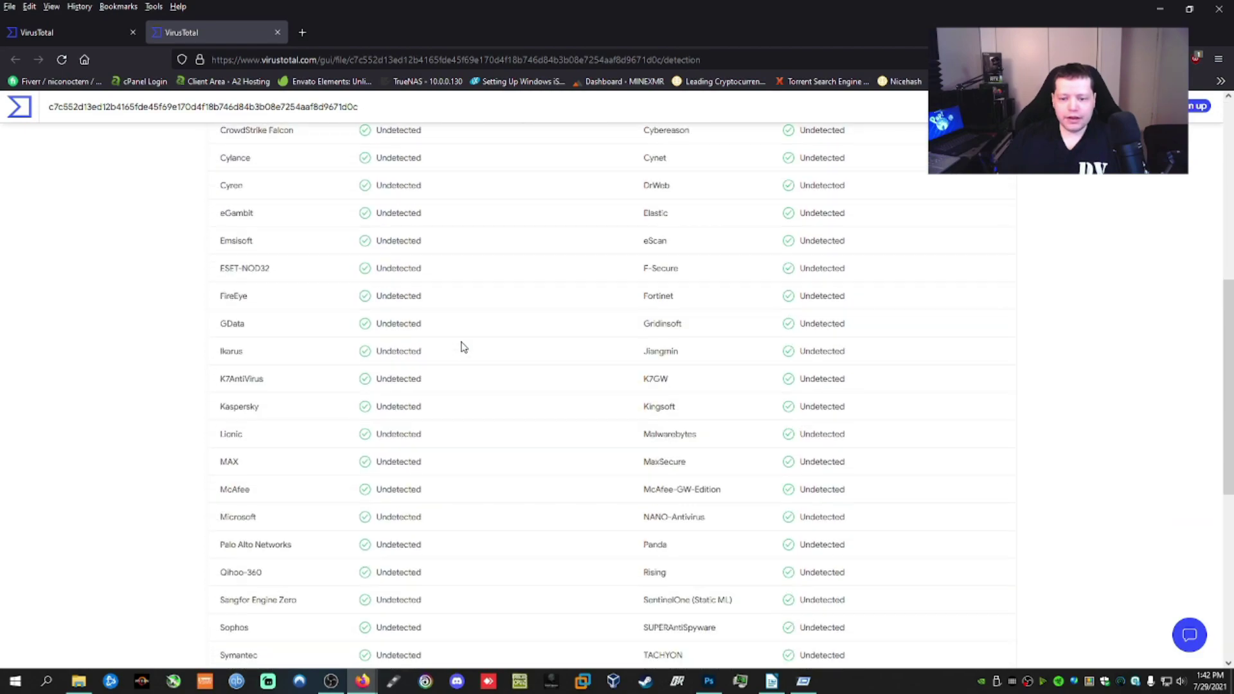
{"action": "scroll", "coordinate": [437, 419], "scroll_direction": "up", "scroll_amount": 14}
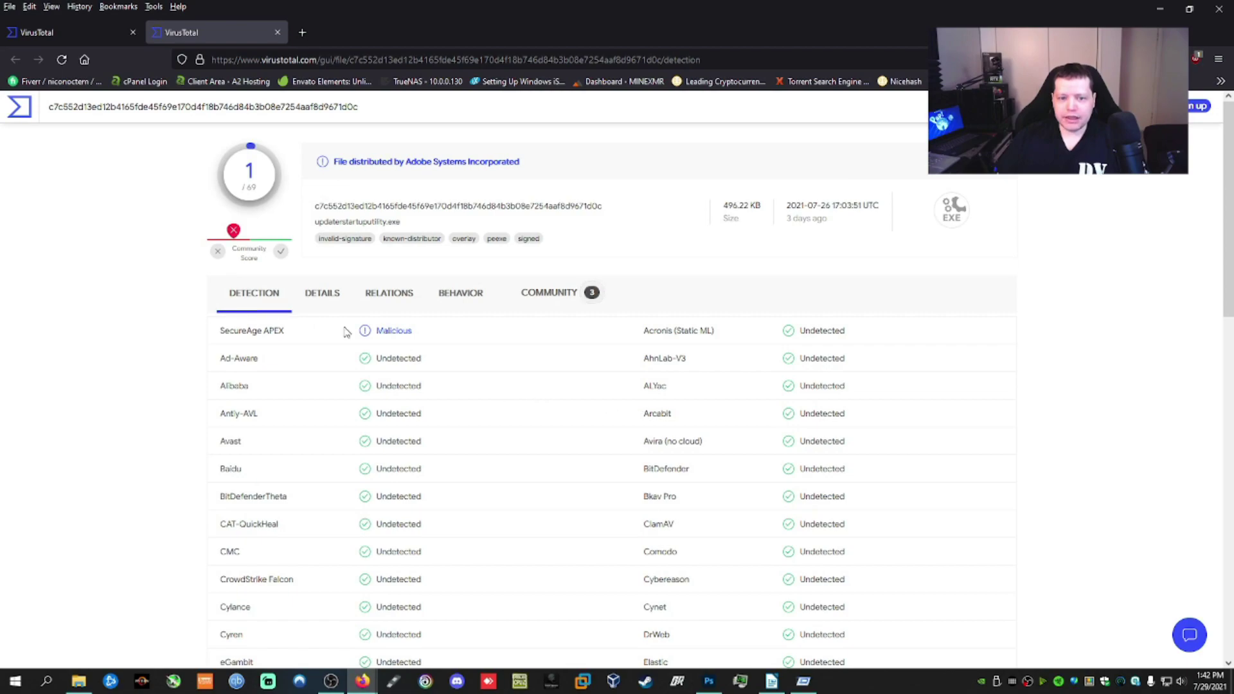
{"action": "left_click_drag", "start_coordinate": [286, 333], "coordinate": [210, 333]}
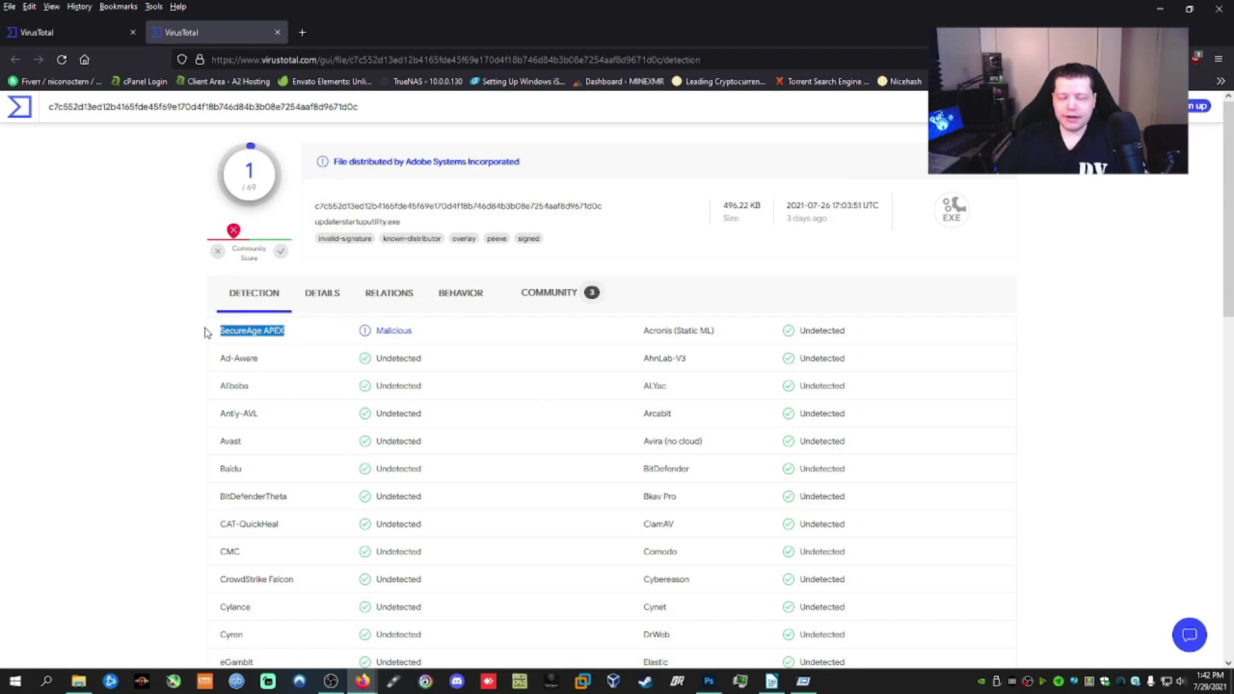
{"action": "left_click", "coordinate": [307, 337]}
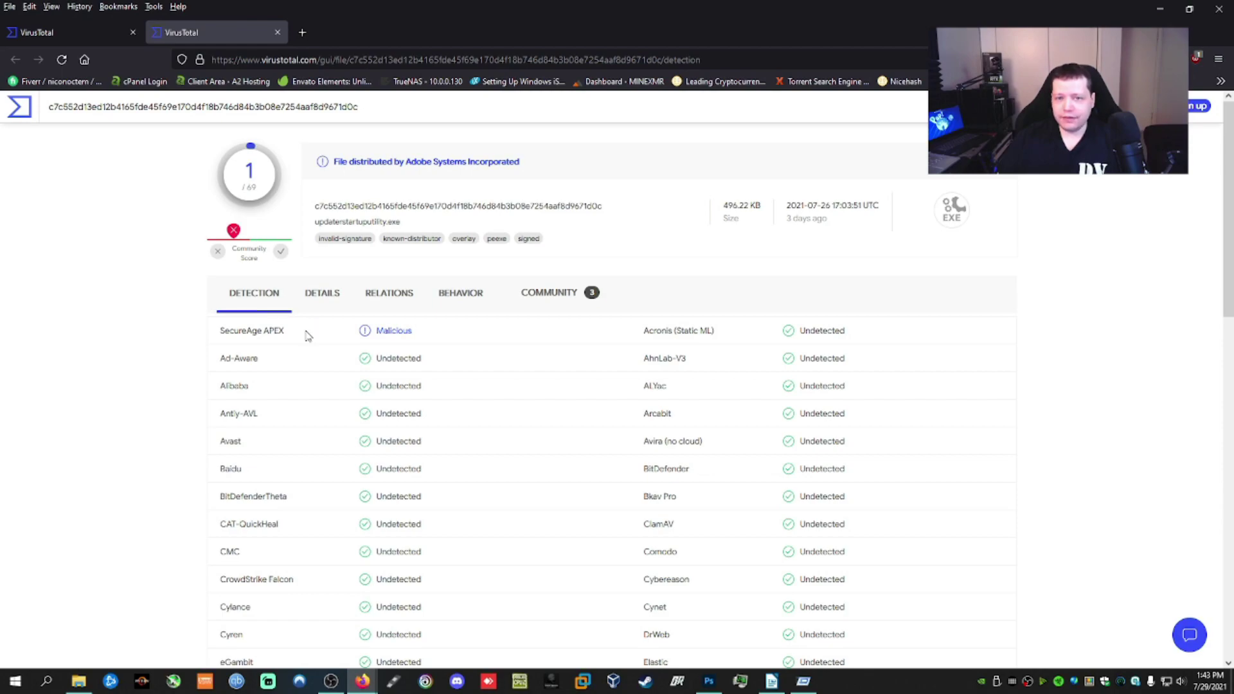
Scroll through the rest of the report, then switch to the google.com URL report tab
{"action": "scroll", "coordinate": [320, 347], "scroll_direction": "down", "scroll_amount": 8}
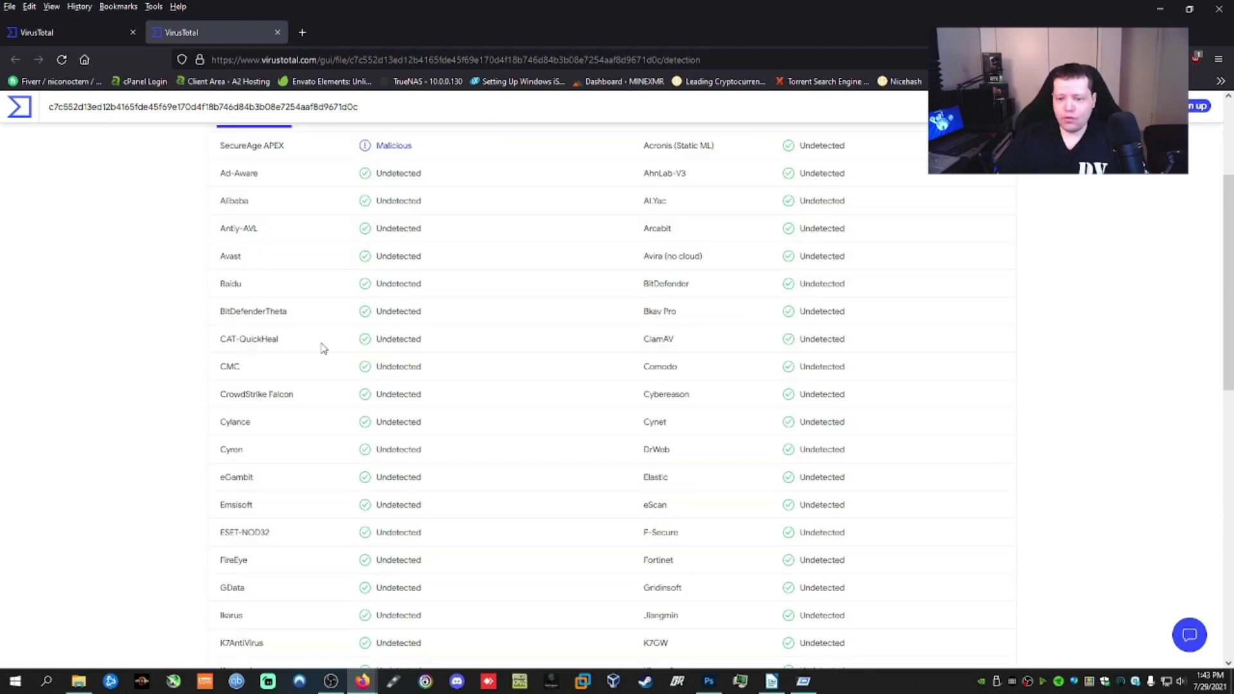
{"action": "scroll", "coordinate": [323, 347], "scroll_direction": "down", "scroll_amount": 1}
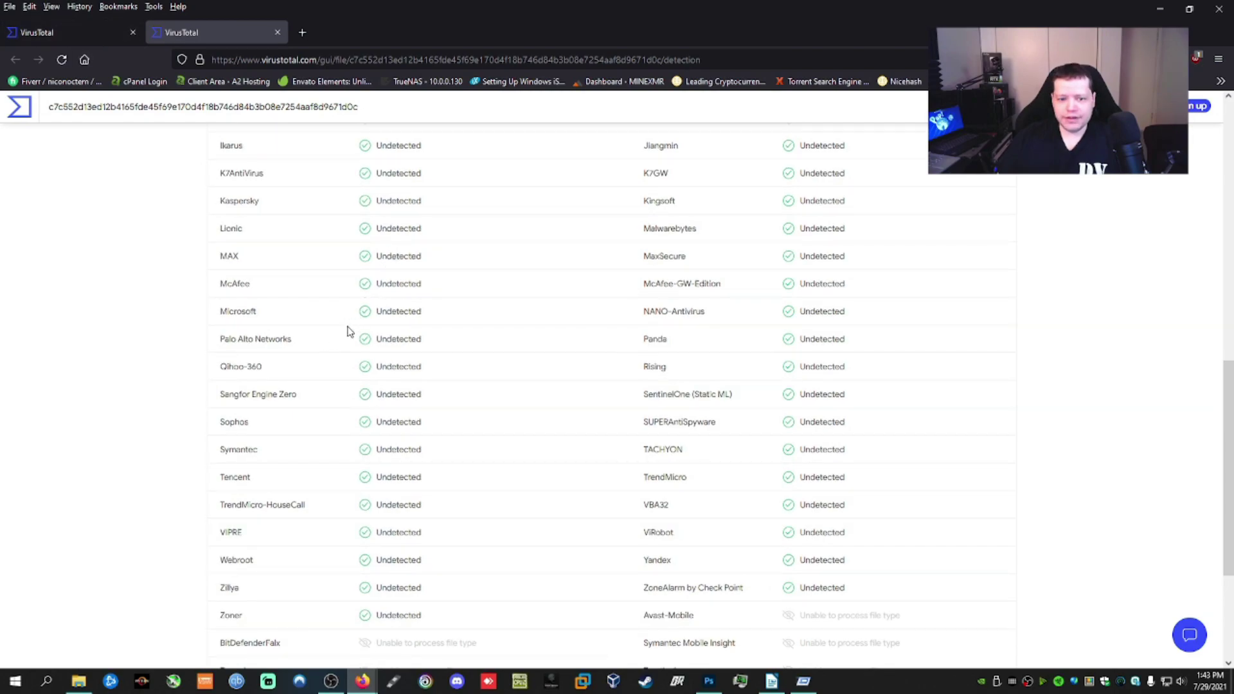
{"action": "scroll", "coordinate": [341, 366], "scroll_direction": "down", "scroll_amount": 3}
{"action": "scroll", "coordinate": [340, 367], "scroll_direction": "up", "scroll_amount": 11}
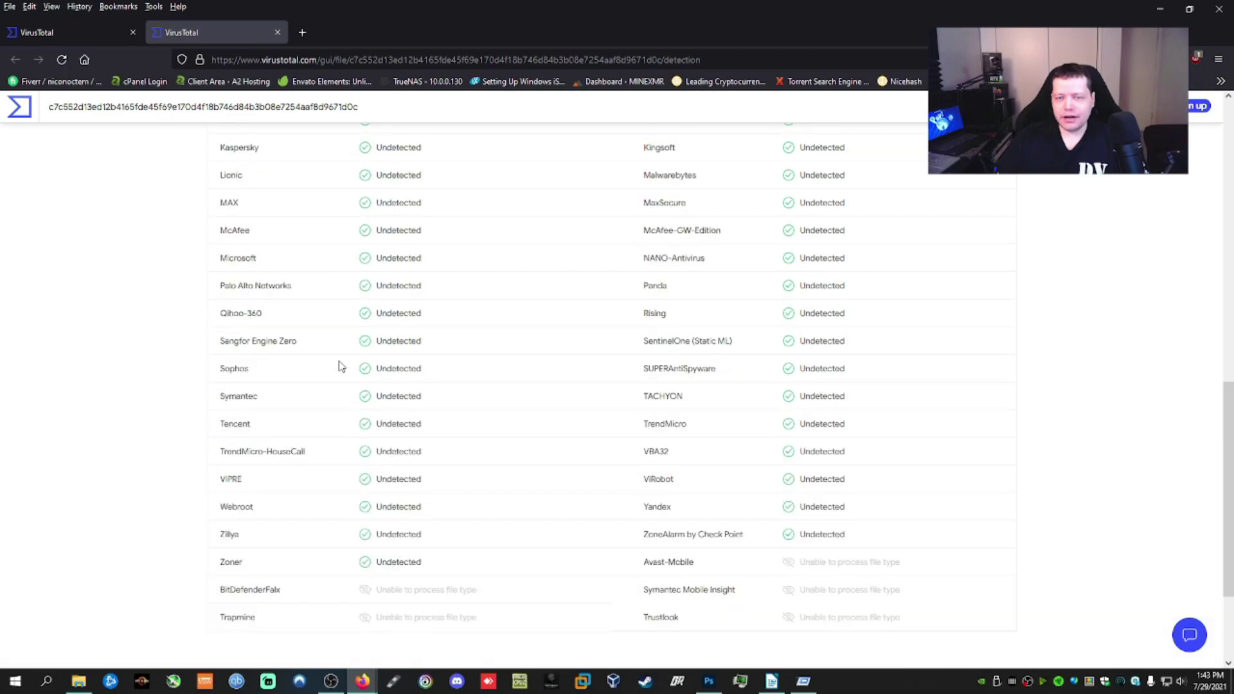
{"action": "scroll", "coordinate": [281, 287], "scroll_direction": "up", "scroll_amount": 1}
{"action": "left_click", "coordinate": [76, 36]}
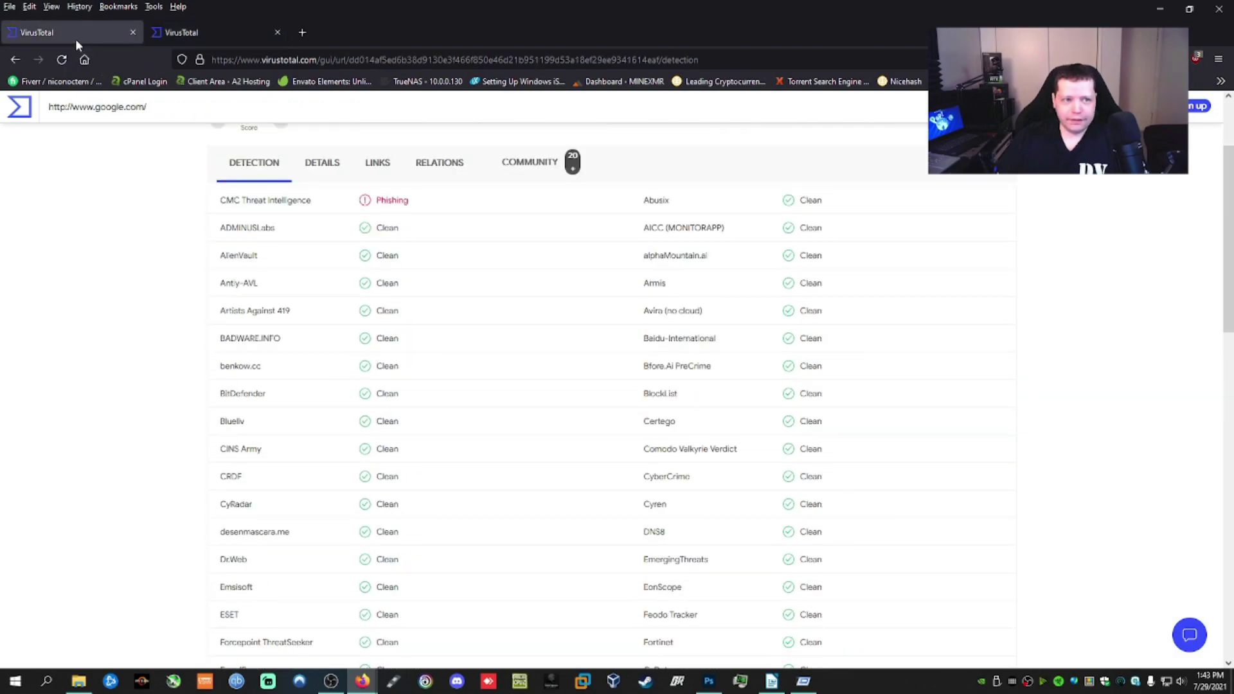
Back in Autoruns, select the unverified 7-Zip ContextMenuHandlers entry, clean at 0/73
{"action": "key", "text": "alt+Tab"}
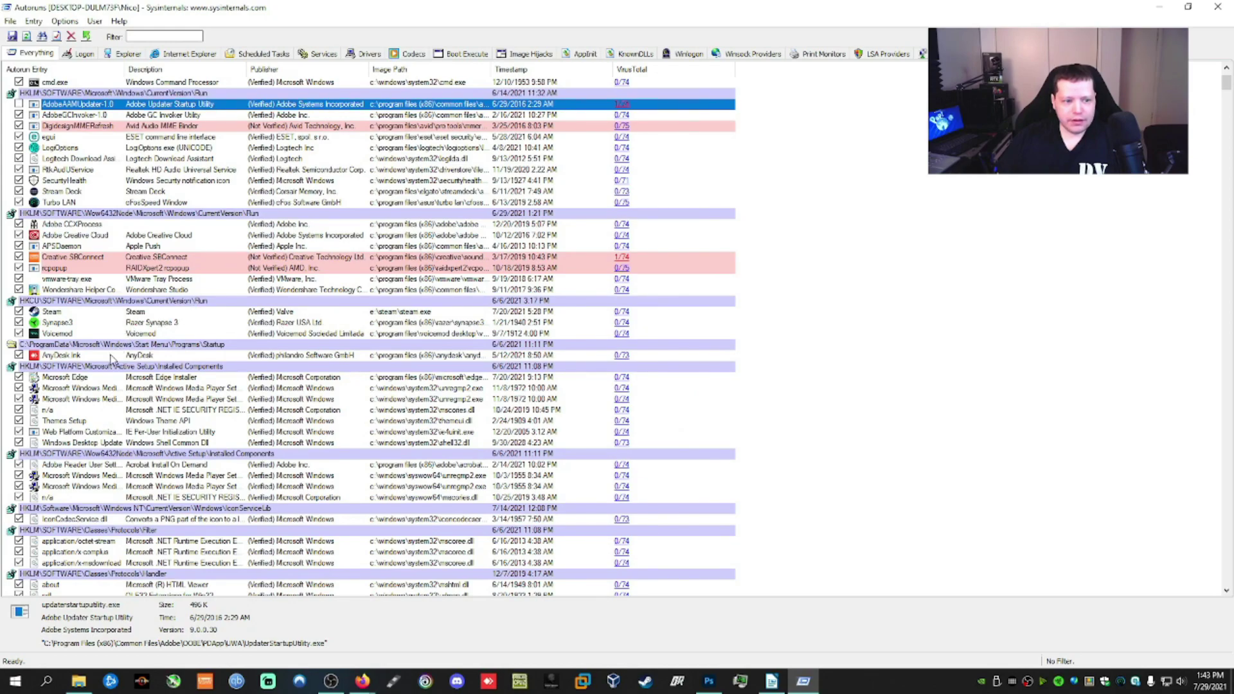
{"action": "scroll", "coordinate": [115, 357], "scroll_direction": "down", "scroll_amount": 4}
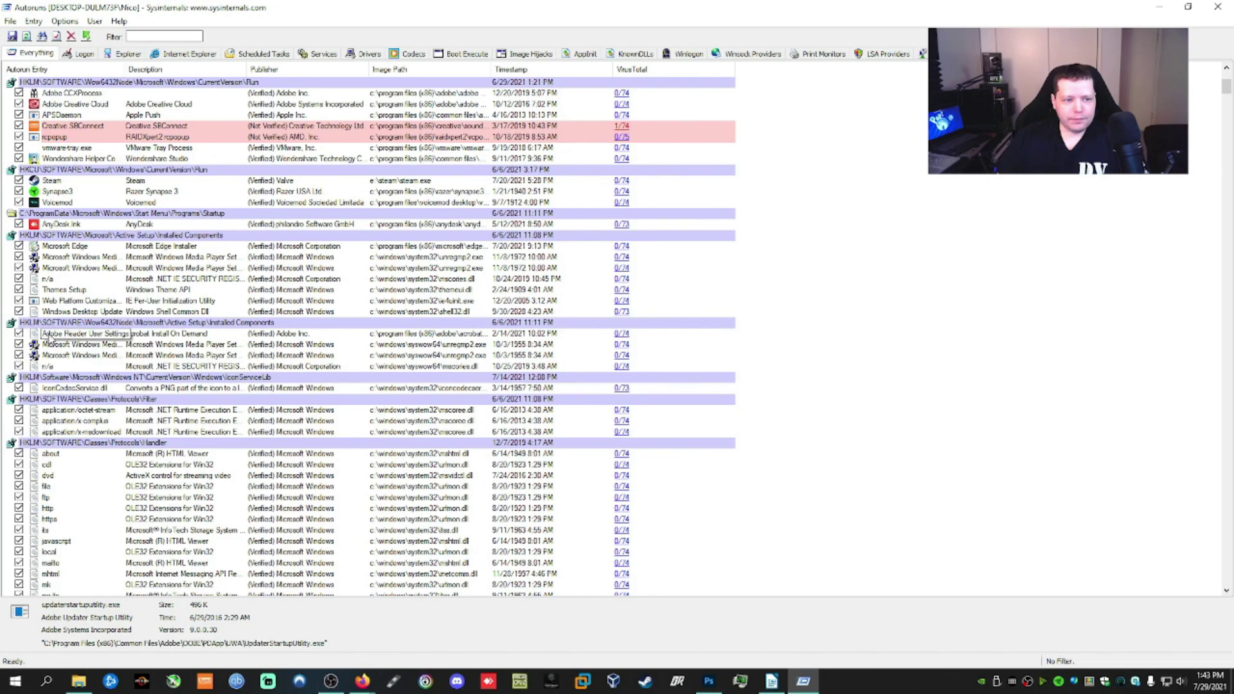
{"action": "scroll", "coordinate": [71, 332], "scroll_direction": "down", "scroll_amount": 15}
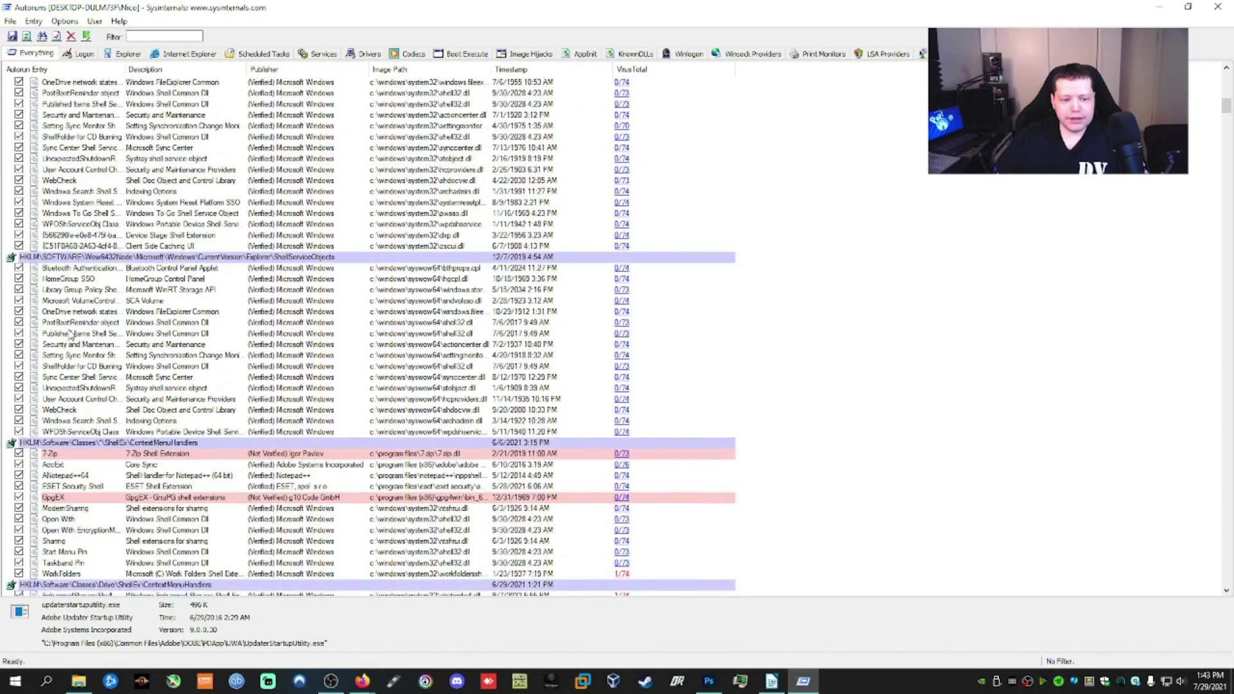
{"action": "scroll", "coordinate": [70, 333], "scroll_direction": "down", "scroll_amount": 3}
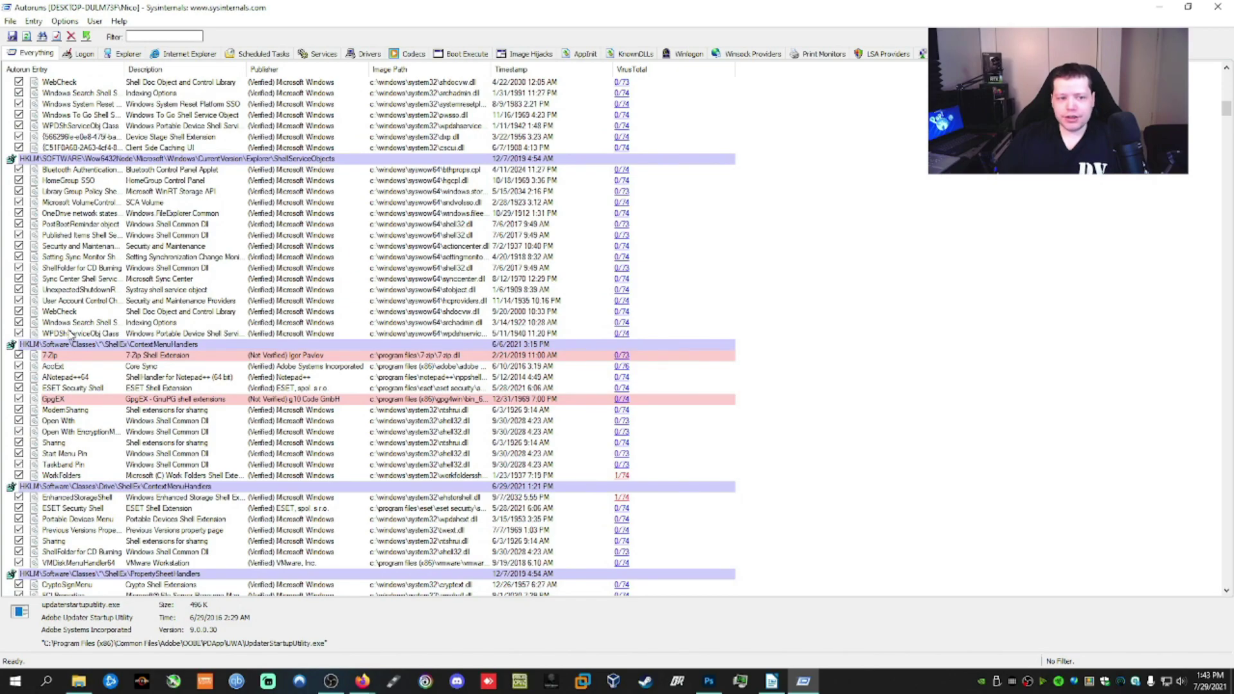
{"action": "scroll", "coordinate": [70, 333], "scroll_direction": "down", "scroll_amount": 8}
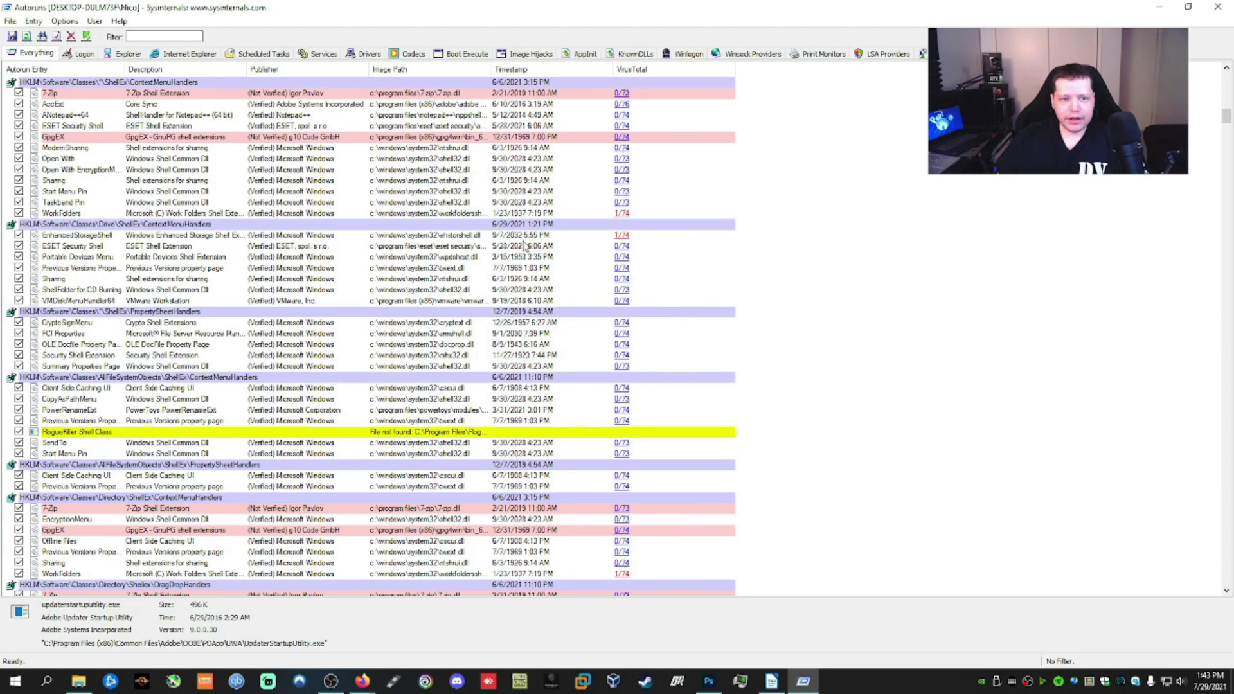
{"action": "scroll", "coordinate": [434, 151], "scroll_direction": "up", "scroll_amount": 2}
{"action": "left_click", "coordinate": [413, 160]}
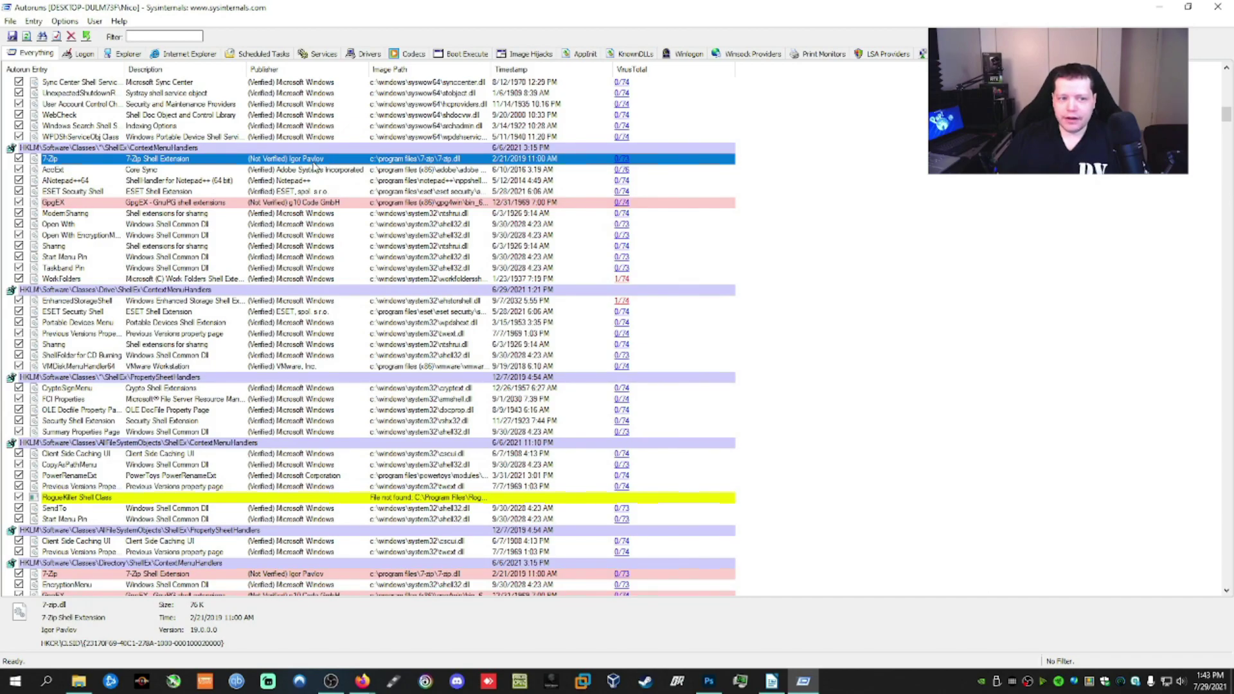
Inspect the GpgEX shell extension and Microsoft Passport Tasks entries in the details pane
{"action": "left_click", "coordinate": [293, 205]}
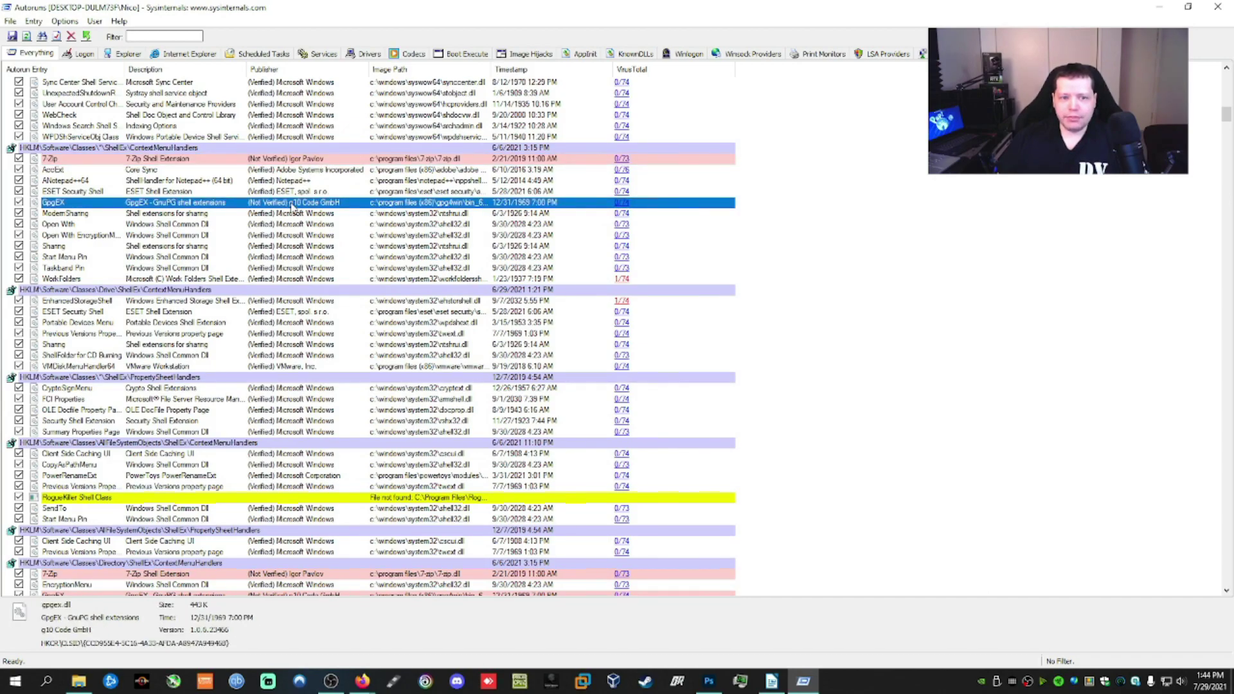
{"action": "scroll", "coordinate": [293, 207], "scroll_direction": "down", "scroll_amount": 11}
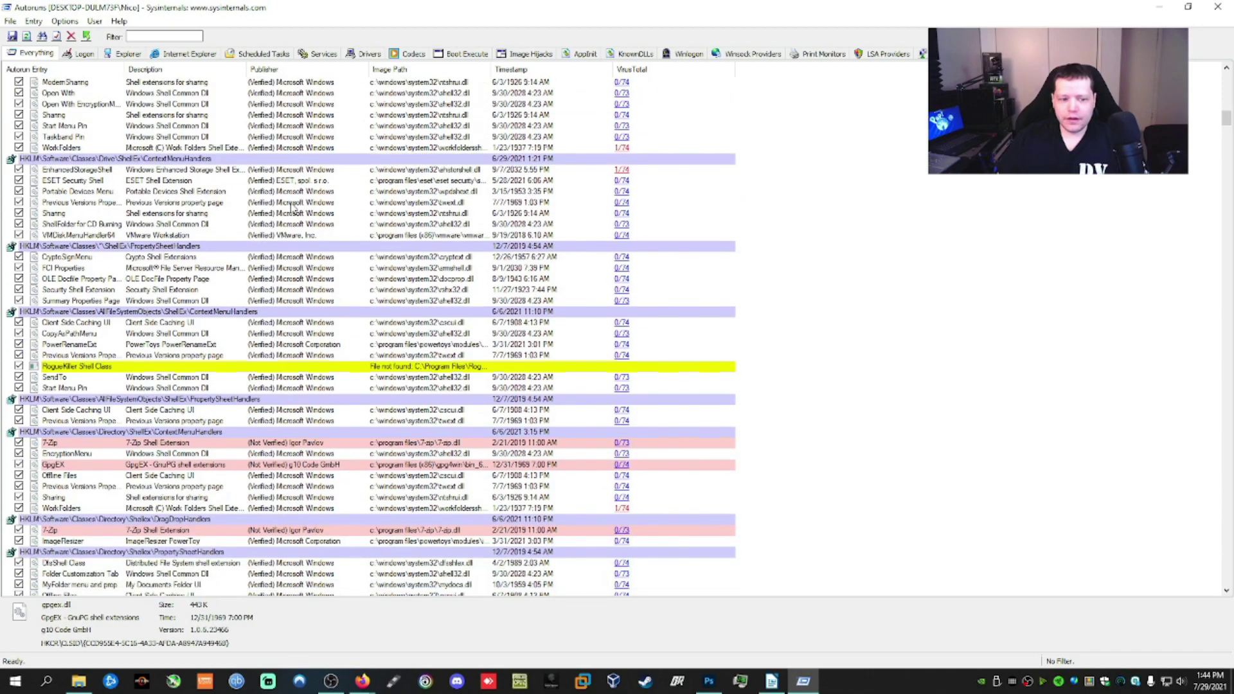
{"action": "scroll", "coordinate": [293, 207], "scroll_direction": "down", "scroll_amount": 14}
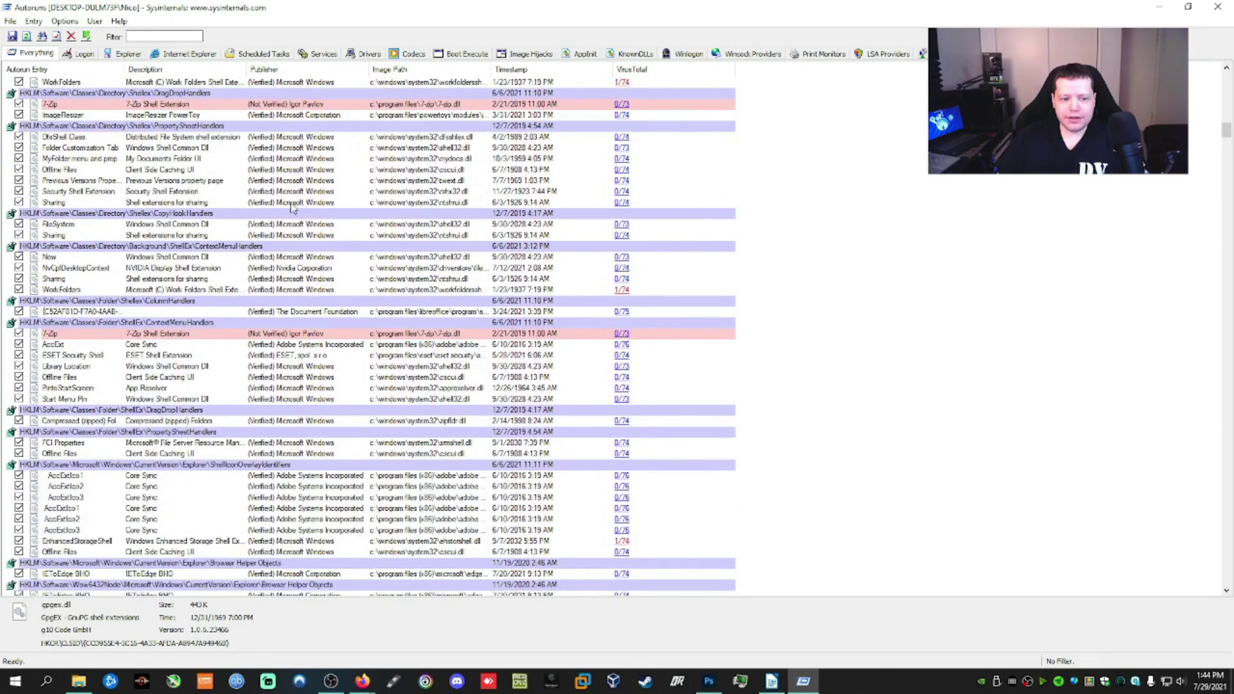
{"action": "scroll", "coordinate": [293, 207], "scroll_direction": "down", "scroll_amount": 8}
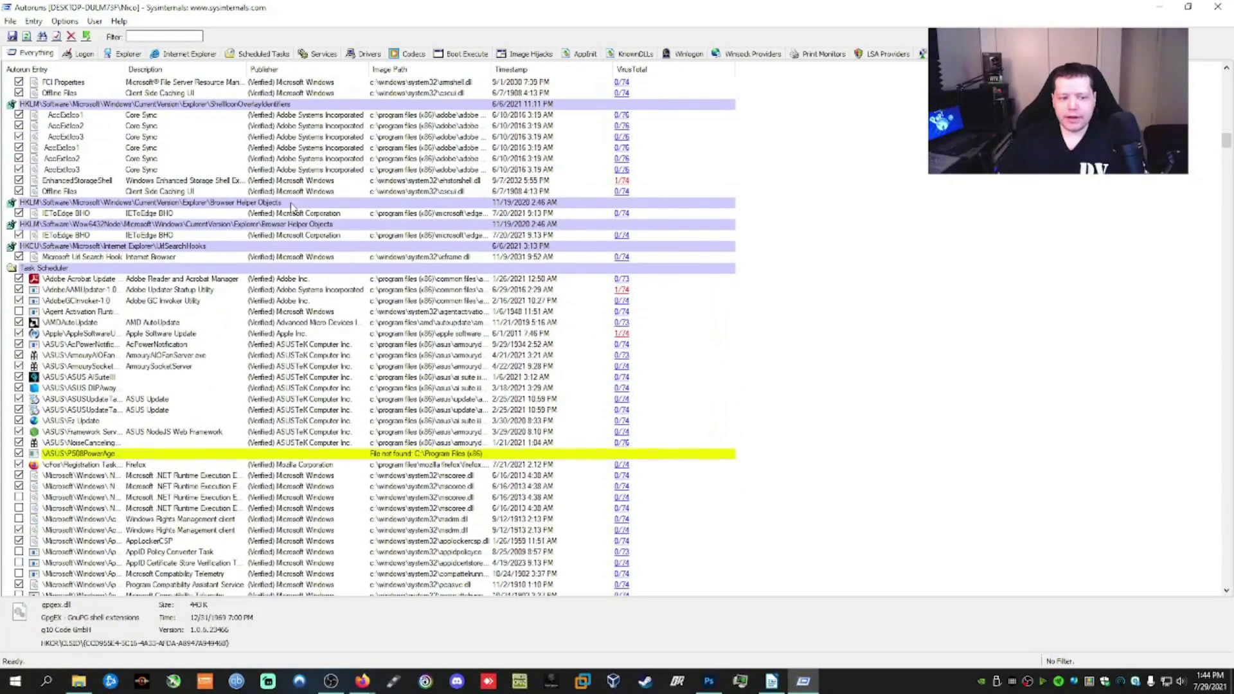
{"action": "scroll", "coordinate": [292, 207], "scroll_direction": "down", "scroll_amount": 4}
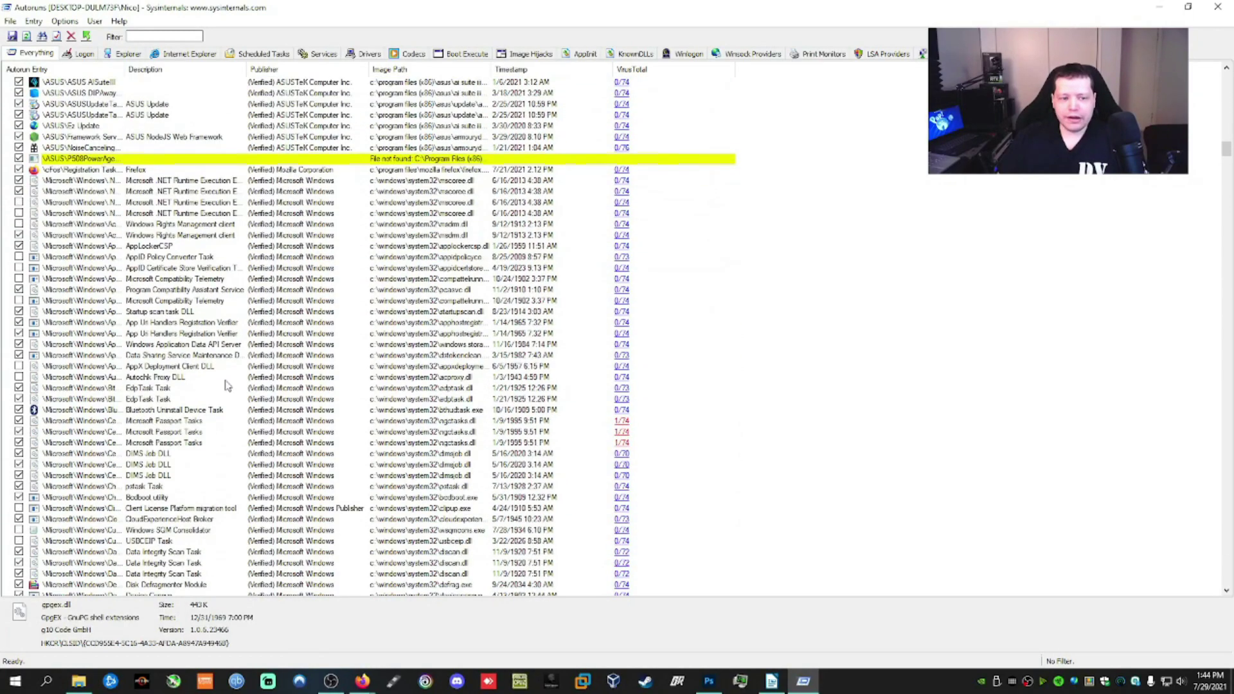
{"action": "left_click", "coordinate": [302, 433]}
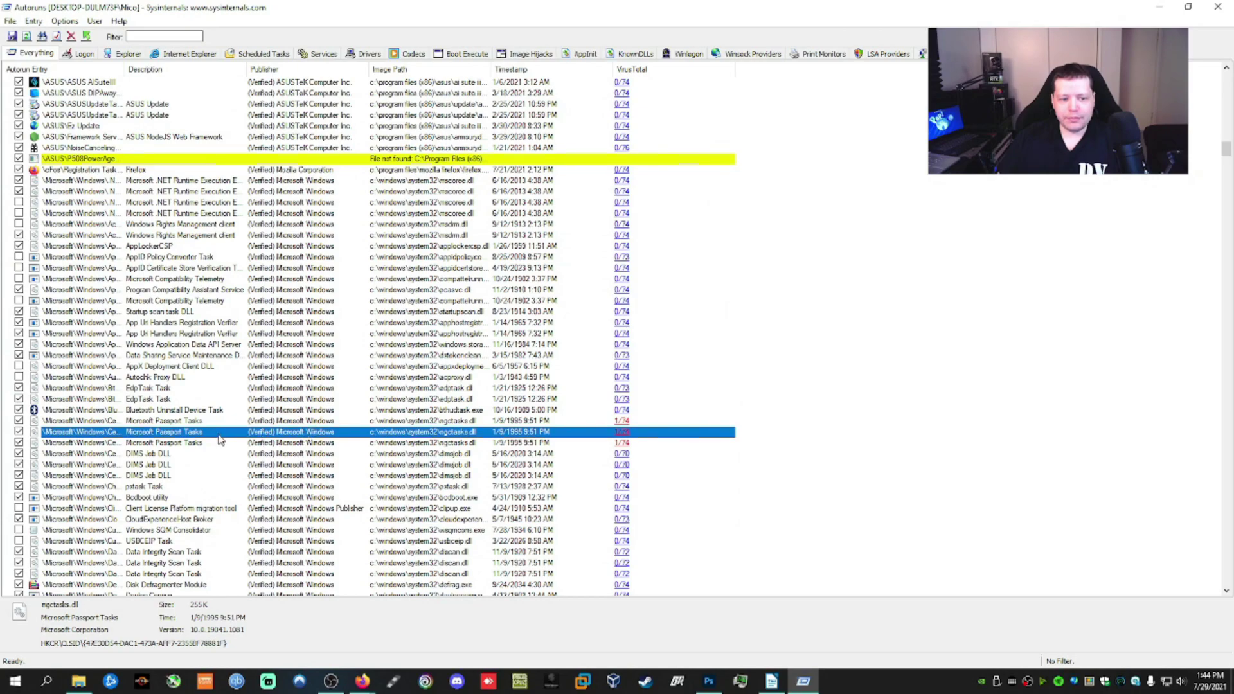
View the Software Protection Platform entry (sppcext.dll), then continue down to the Services entries
{"action": "scroll", "coordinate": [309, 430], "scroll_direction": "down", "scroll_amount": 12}
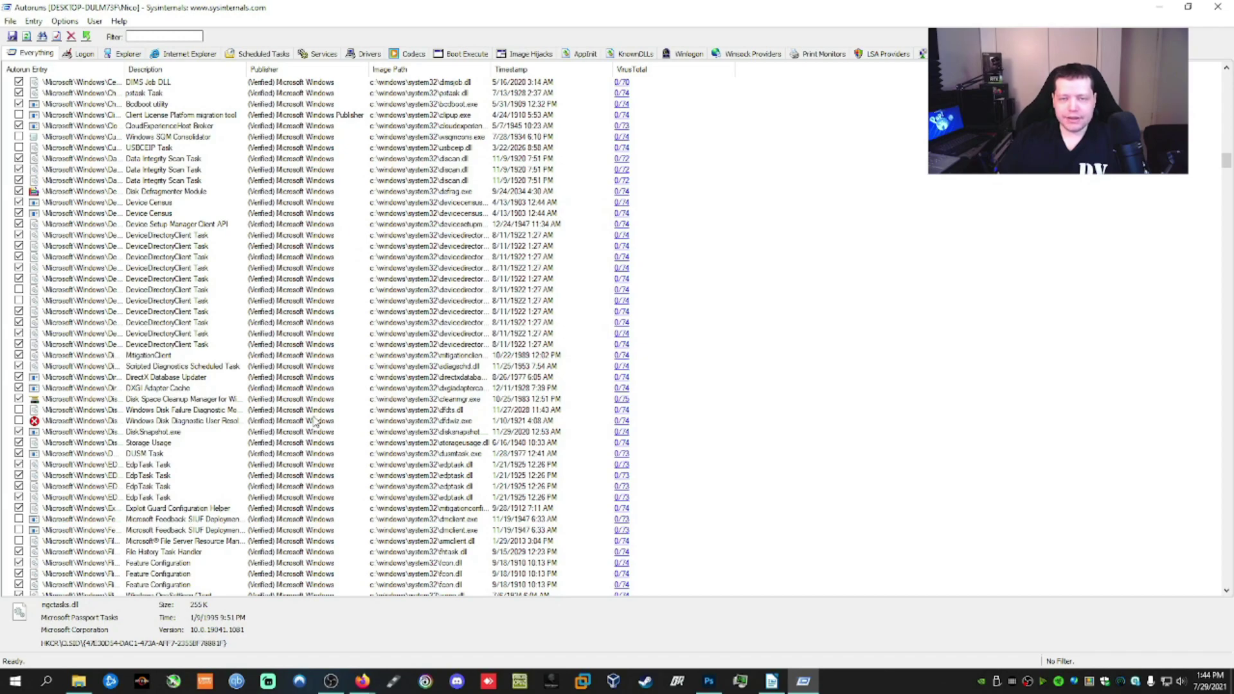
{"action": "scroll", "coordinate": [315, 421], "scroll_direction": "down", "scroll_amount": 3}
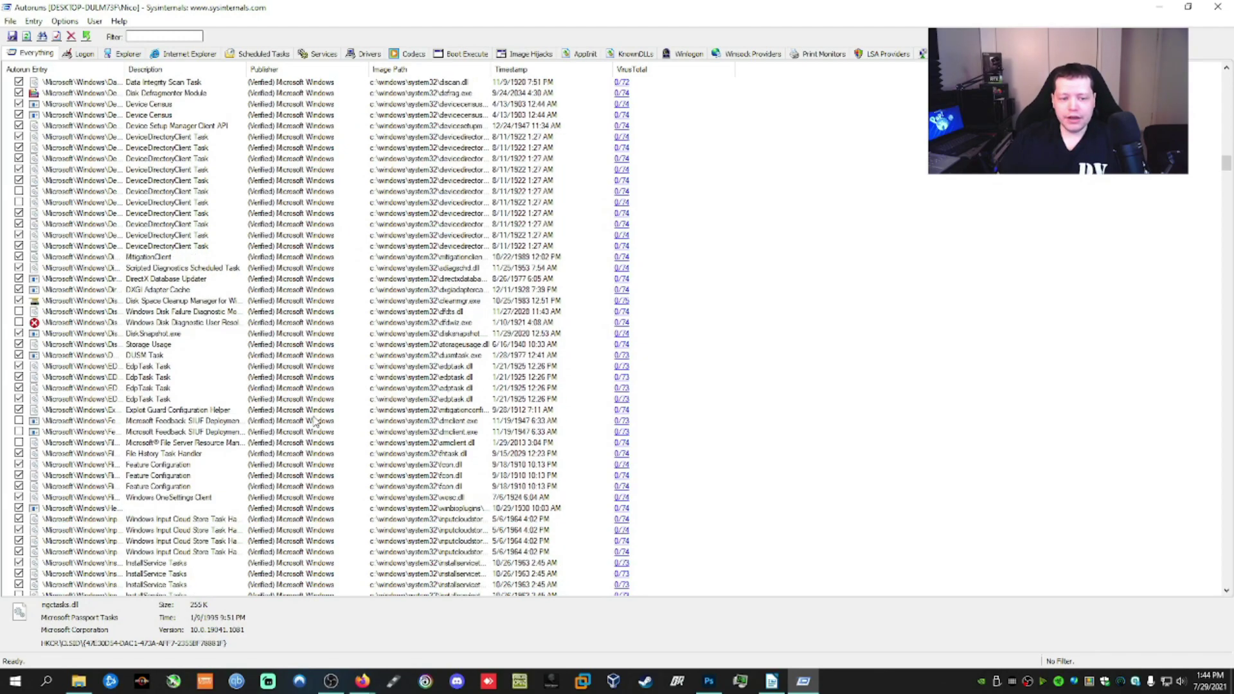
{"action": "scroll", "coordinate": [314, 421], "scroll_direction": "down", "scroll_amount": 3}
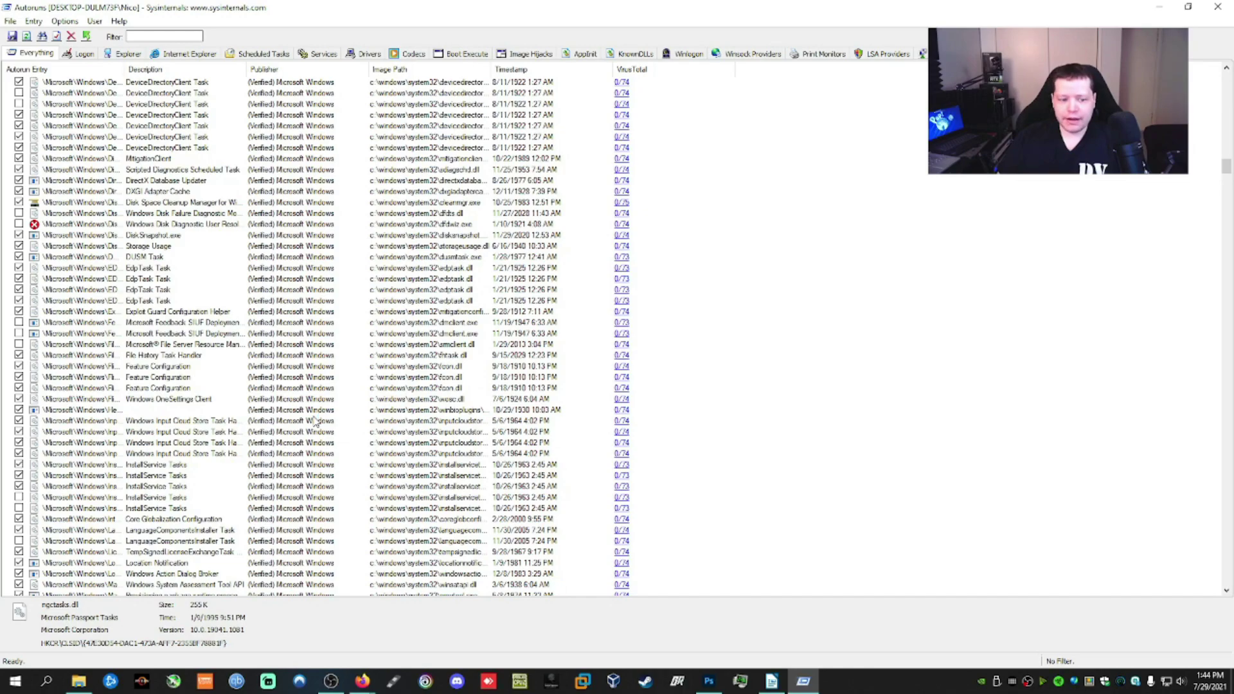
{"action": "scroll", "coordinate": [315, 421], "scroll_direction": "down", "scroll_amount": 14}
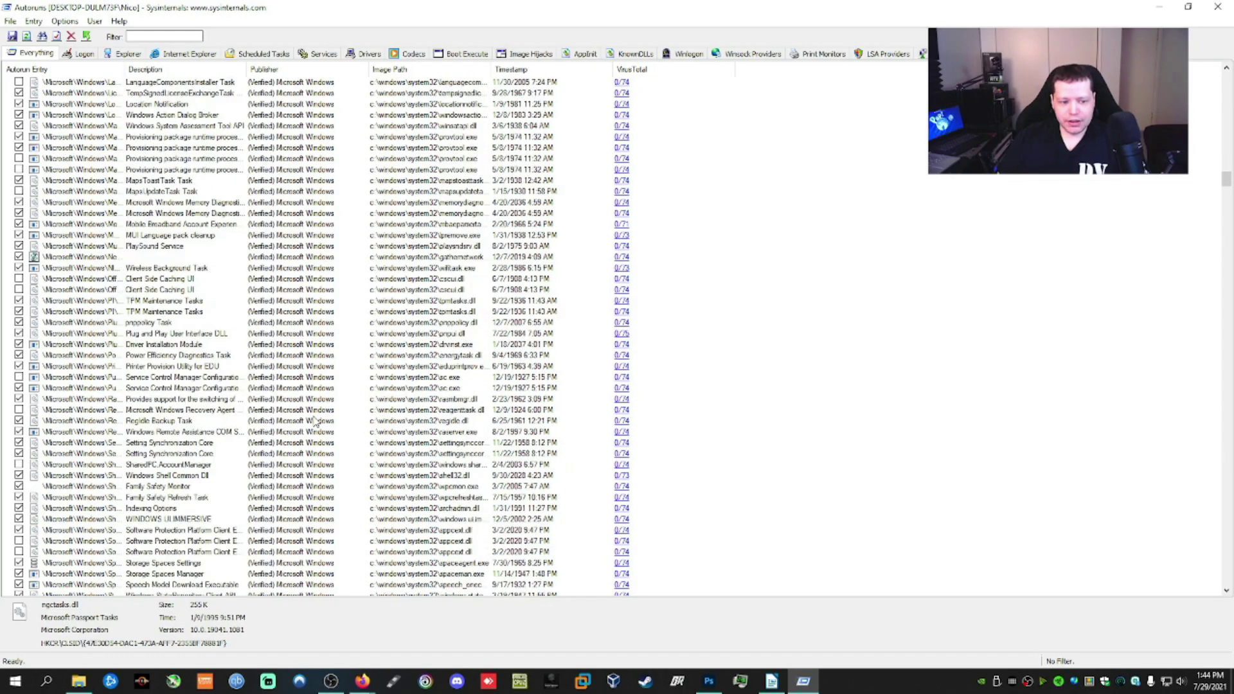
{"action": "scroll", "coordinate": [314, 421], "scroll_direction": "down", "scroll_amount": 3}
{"action": "left_click", "coordinate": [309, 431]}
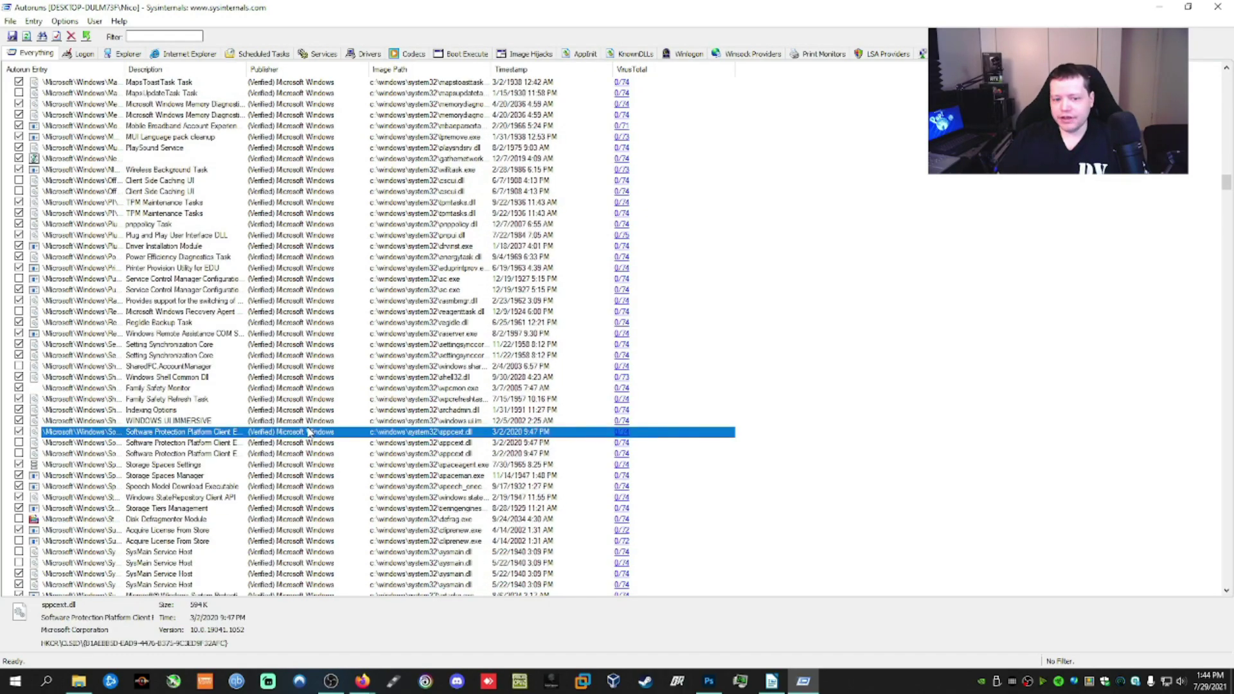
{"action": "scroll", "coordinate": [310, 431], "scroll_direction": "down", "scroll_amount": 6}
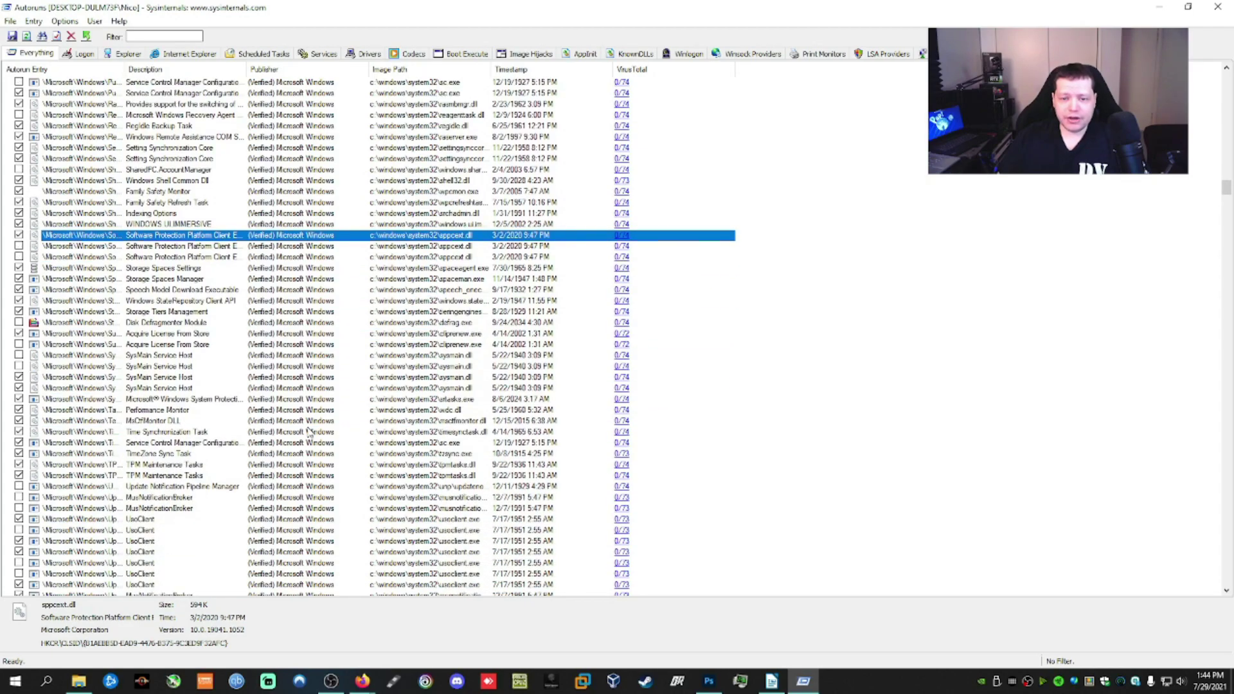
{"action": "scroll", "coordinate": [309, 431], "scroll_direction": "down", "scroll_amount": 10}
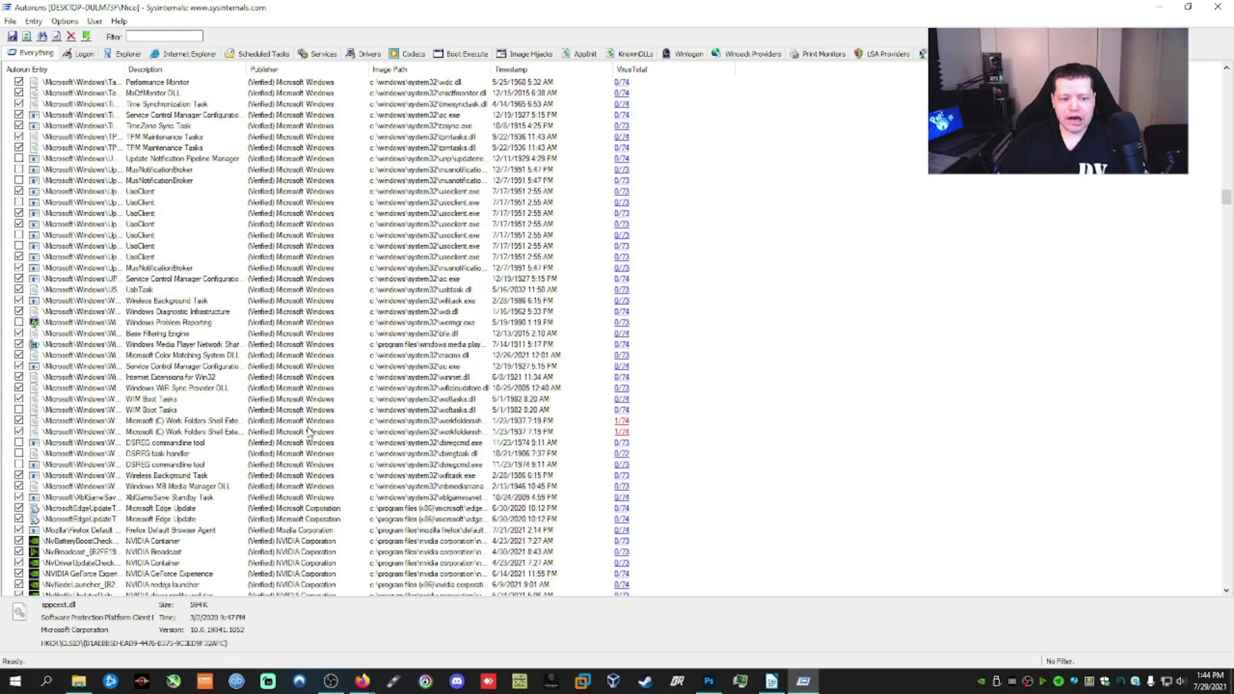
{"action": "scroll", "coordinate": [309, 431], "scroll_direction": "down", "scroll_amount": 4}
{"action": "scroll", "coordinate": [309, 431], "scroll_direction": "down", "scroll_amount": 7}
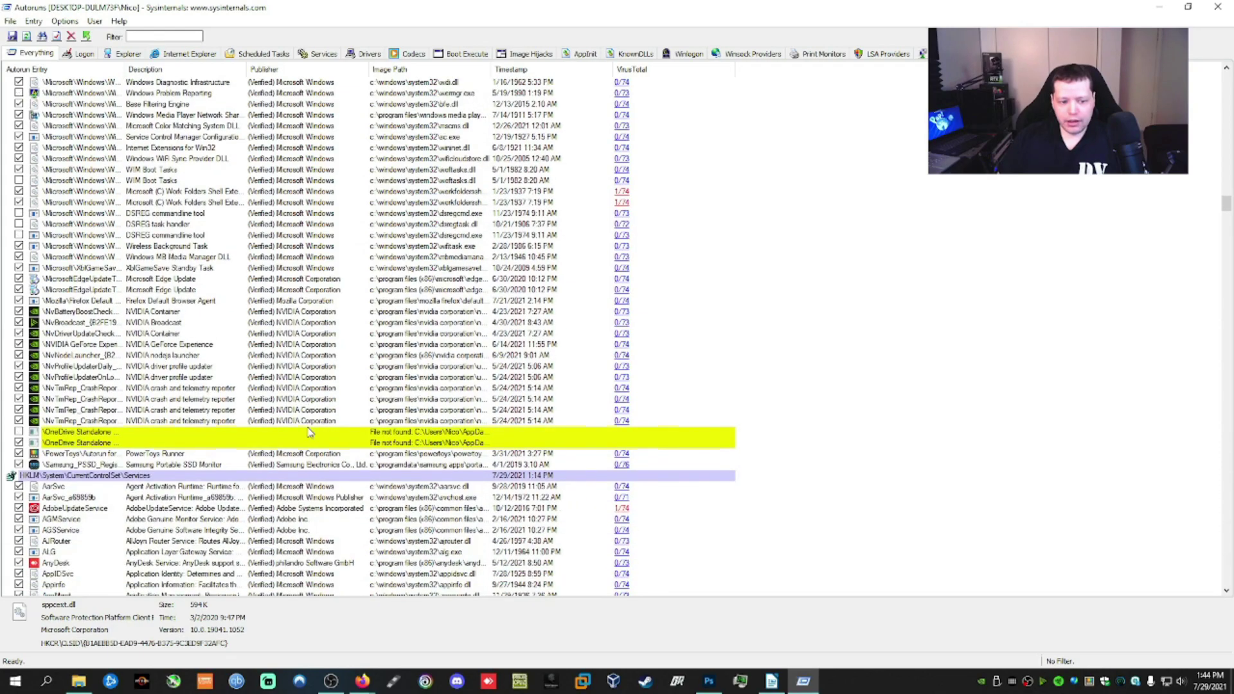
Scroll through the Autoruns services and select LightingService, the ASUS entry flagged 1/74
{"action": "scroll", "coordinate": [310, 431], "scroll_direction": "down", "scroll_amount": 11}
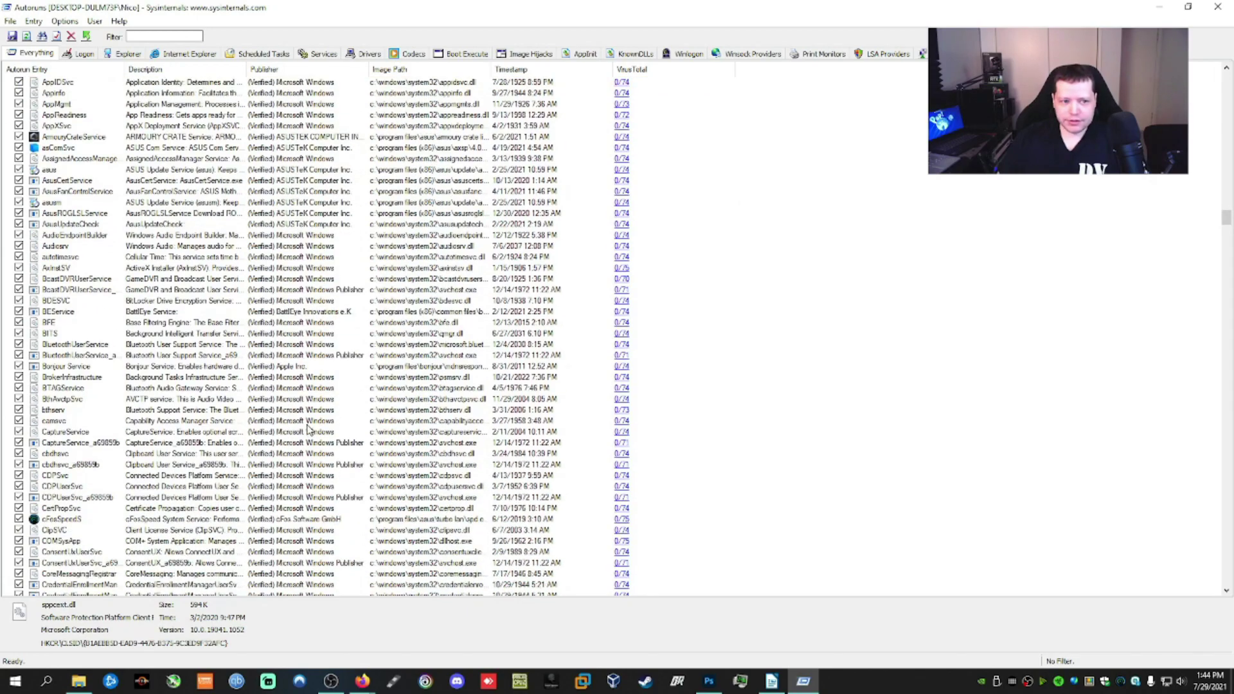
{"action": "scroll", "coordinate": [458, 311], "scroll_direction": "down", "scroll_amount": 11}
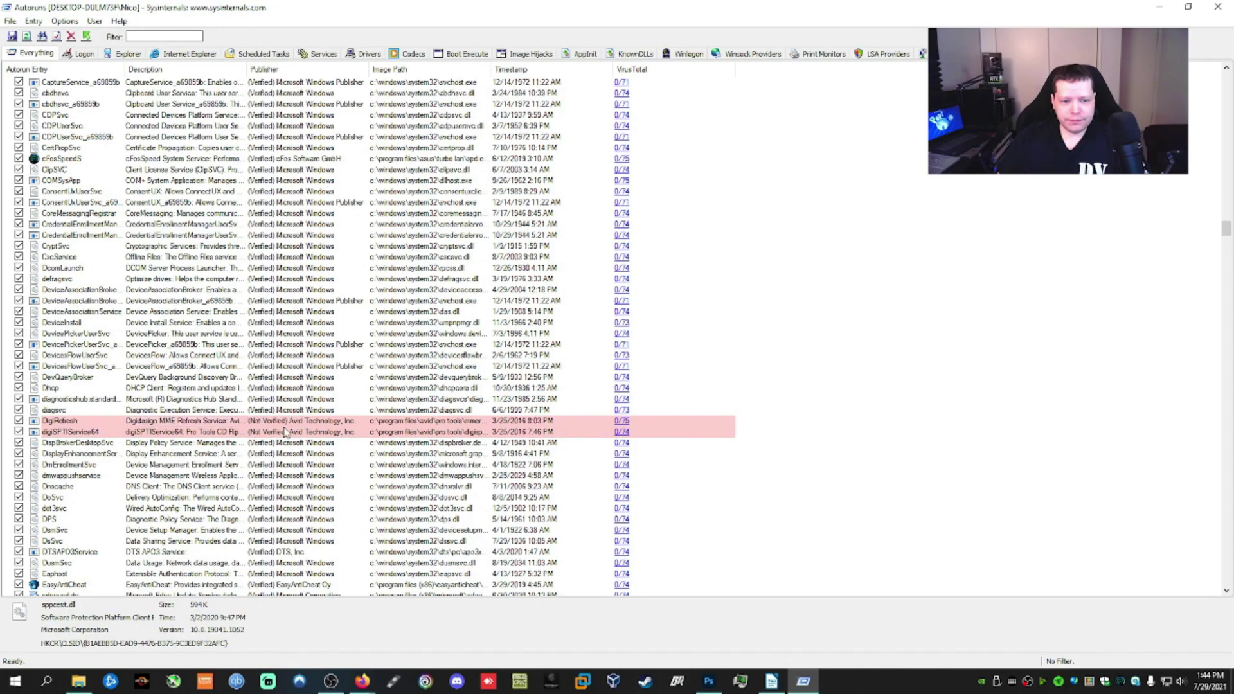
{"action": "scroll", "coordinate": [324, 426], "scroll_direction": "down", "scroll_amount": 3}
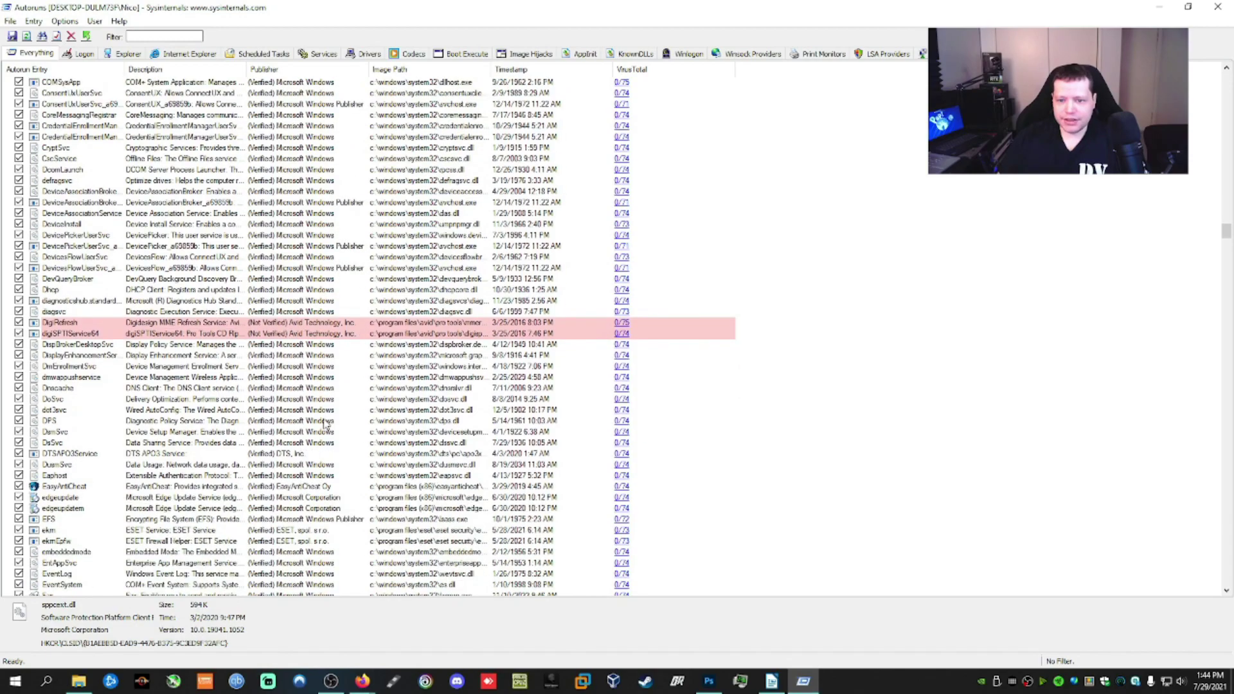
{"action": "scroll", "coordinate": [301, 339], "scroll_direction": "down", "scroll_amount": 6}
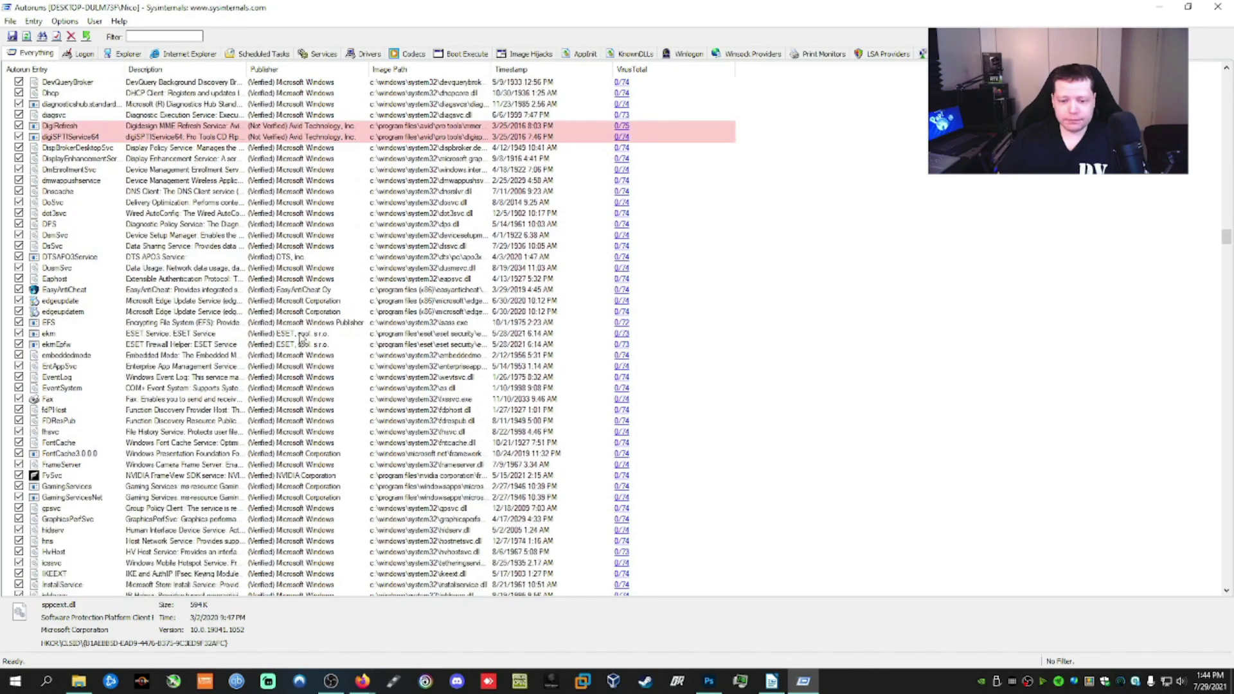
{"action": "scroll", "coordinate": [301, 339], "scroll_direction": "down", "scroll_amount": 8}
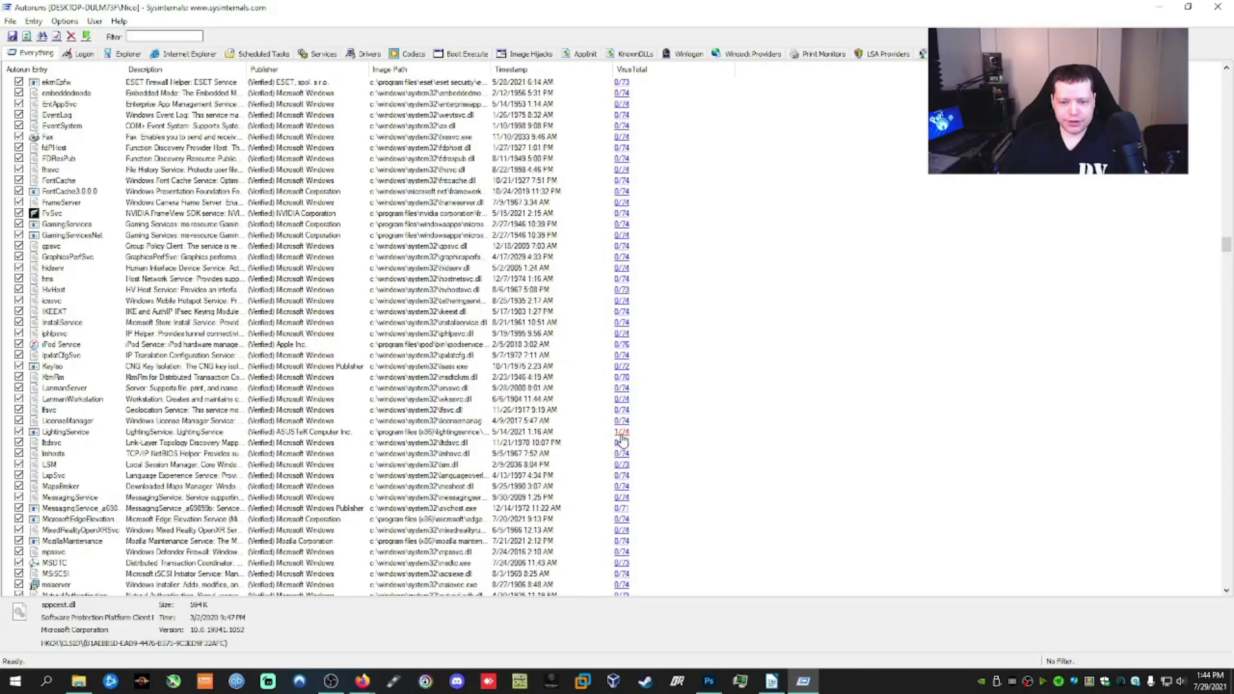
{"action": "left_click", "coordinate": [535, 433]}
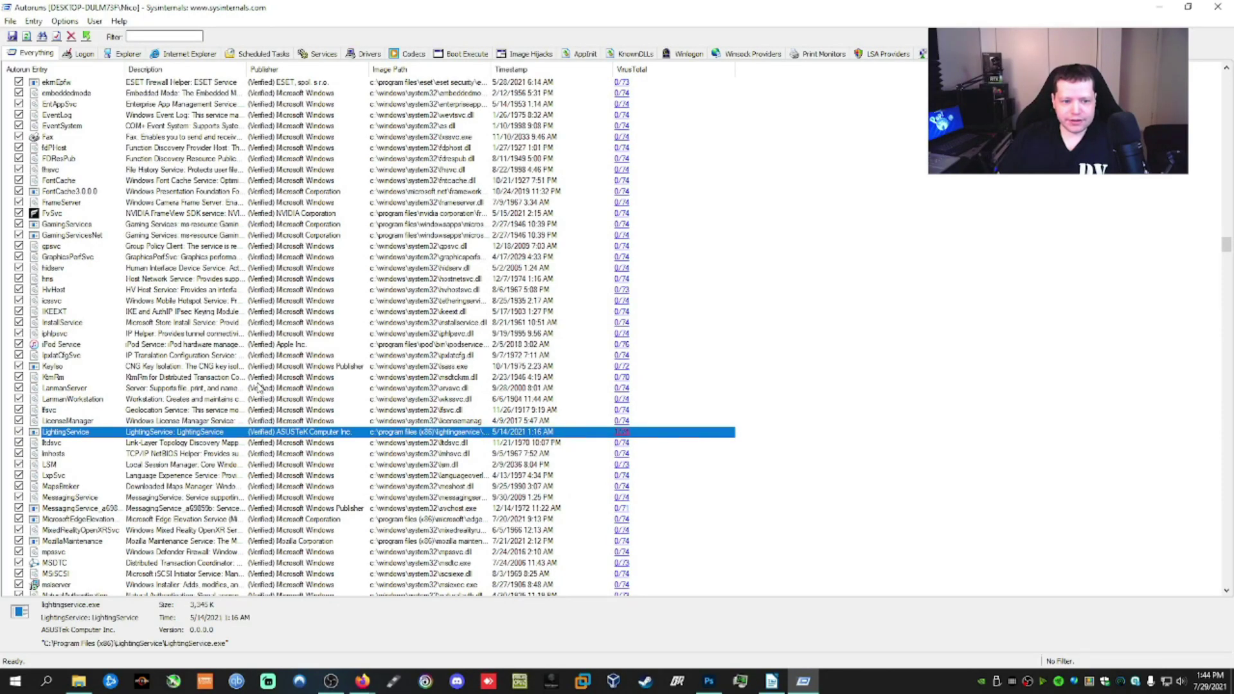
{"action": "scroll", "coordinate": [542, 407], "scroll_direction": "down", "scroll_amount": 15}
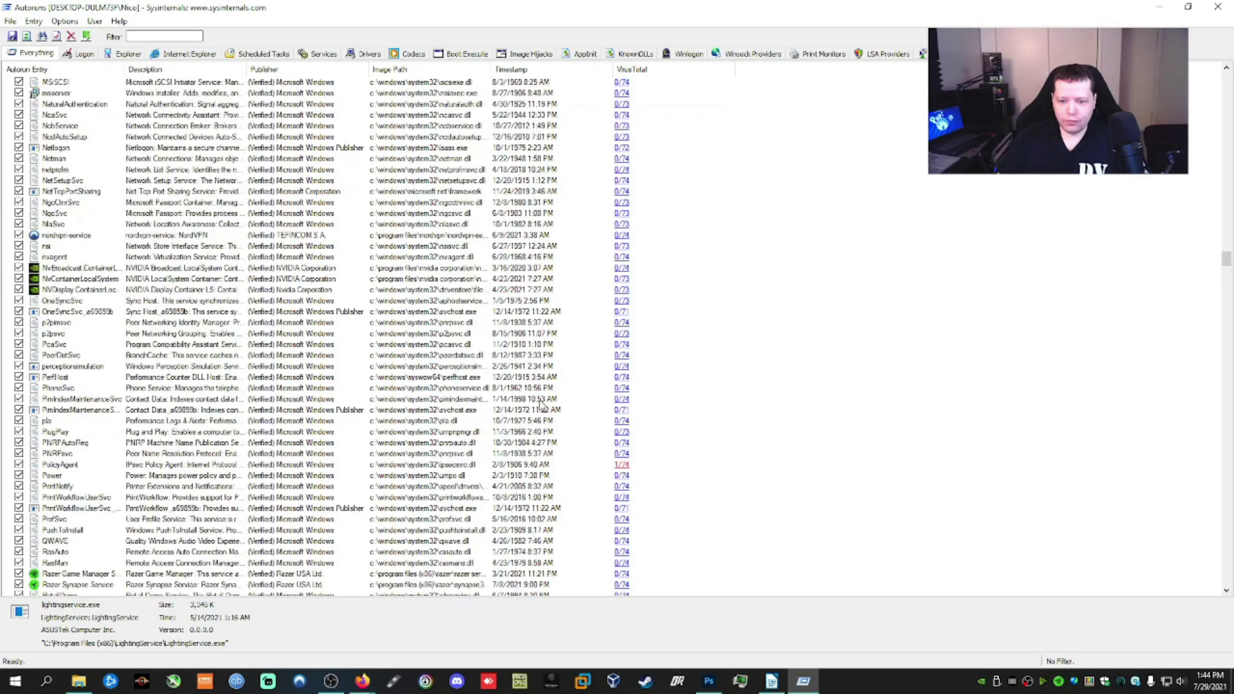
{"action": "scroll", "coordinate": [542, 405], "scroll_direction": "down", "scroll_amount": 7}
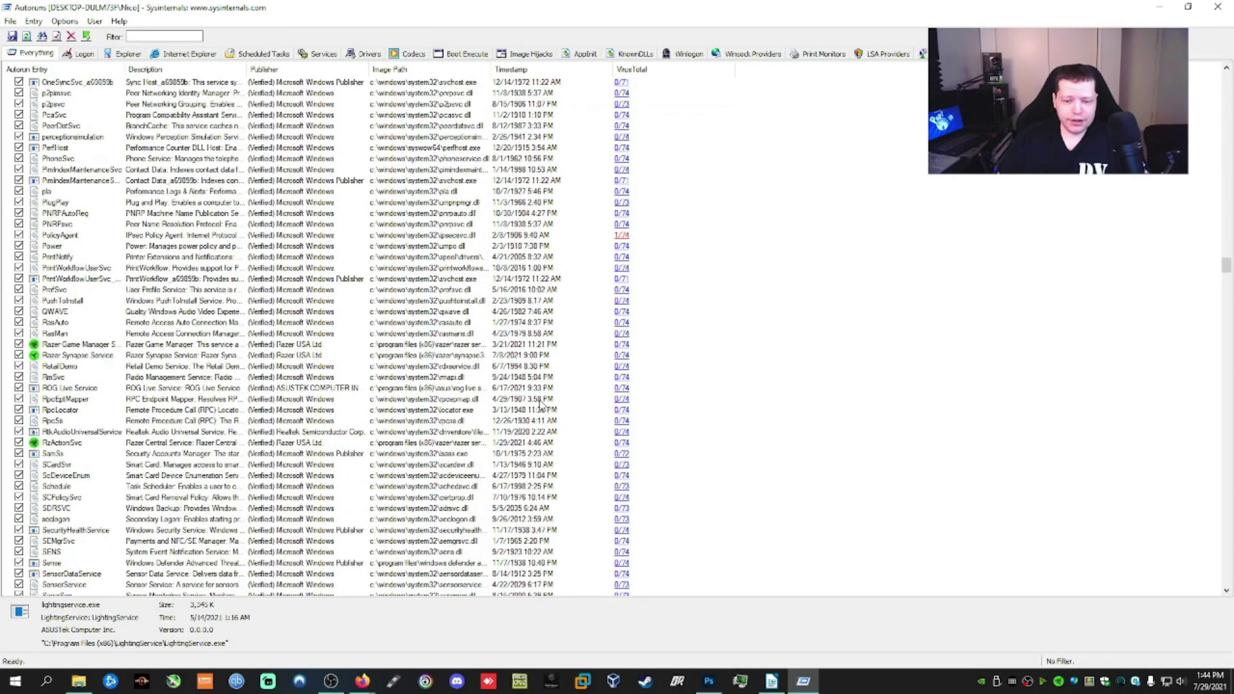
{"action": "scroll", "coordinate": [542, 405], "scroll_direction": "down", "scroll_amount": 8}
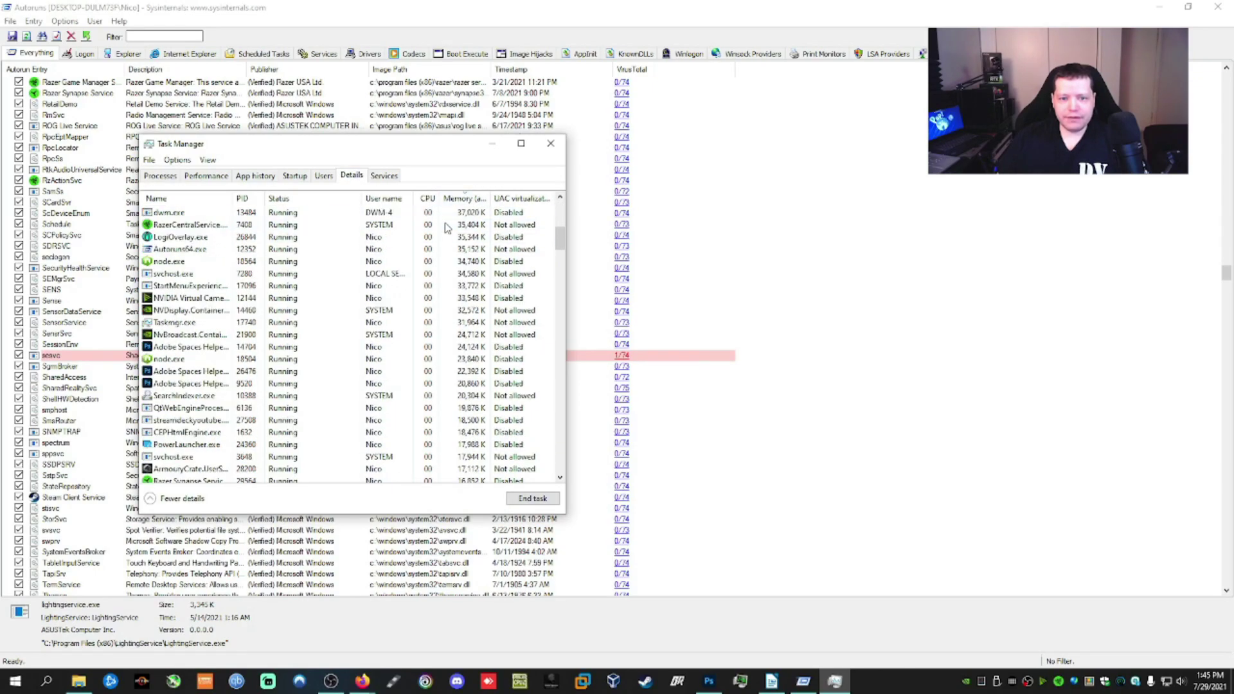
Sort Task Manager's Details list by name and look through the running processes
{"action": "scroll", "coordinate": [252, 323], "scroll_direction": "down", "scroll_amount": 12}
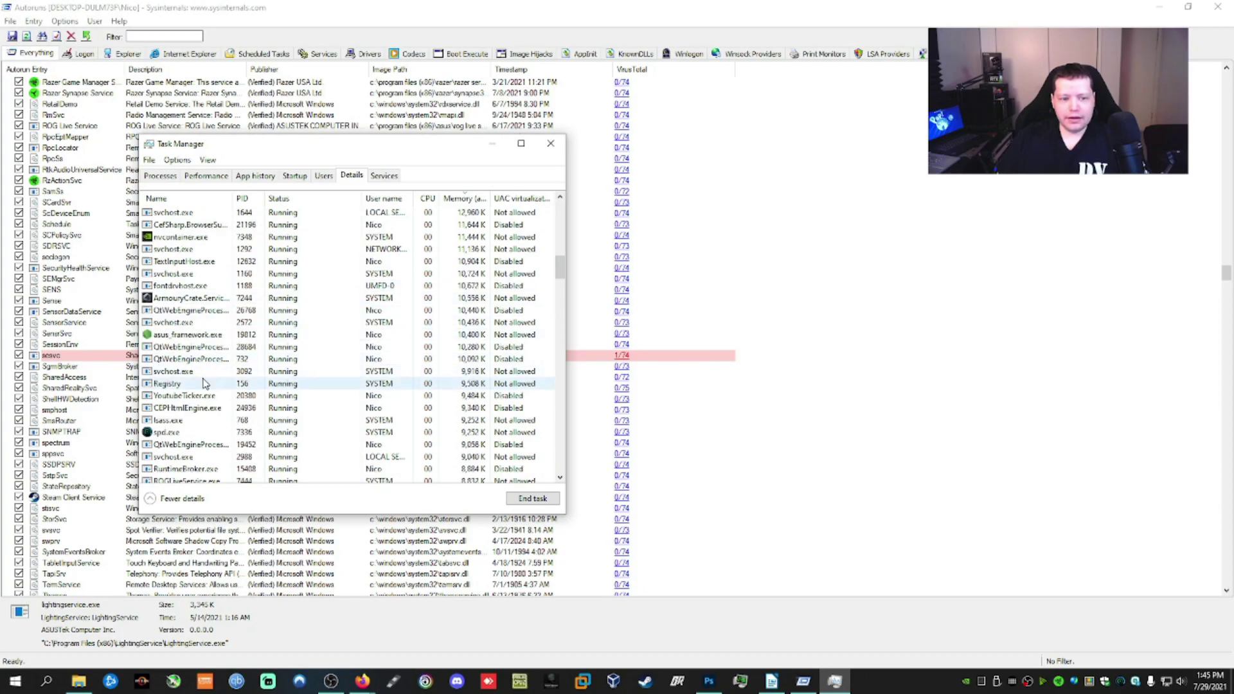
{"action": "left_click", "coordinate": [183, 199]}
{"action": "scroll", "coordinate": [193, 281], "scroll_direction": "down", "scroll_amount": 20}
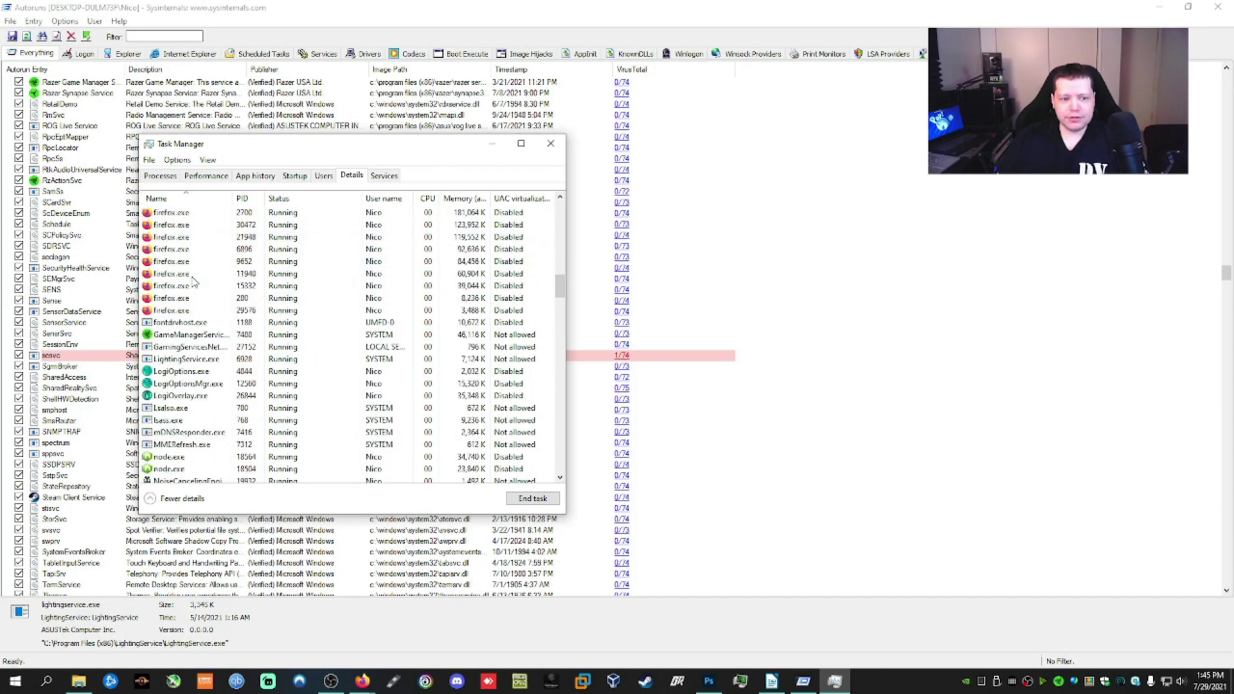
{"action": "scroll", "coordinate": [193, 281], "scroll_direction": "down", "scroll_amount": 7}
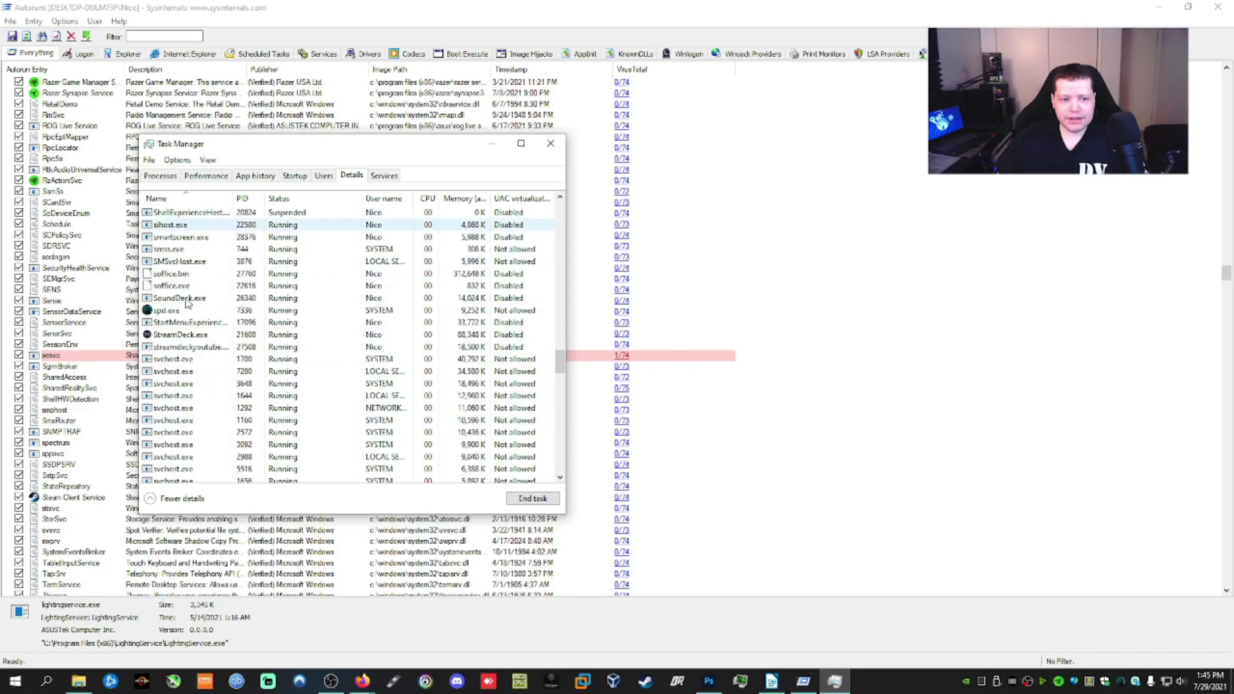
{"action": "scroll", "coordinate": [217, 292], "scroll_direction": "down", "scroll_amount": 2}
{"action": "scroll", "coordinate": [217, 293], "scroll_direction": "down", "scroll_amount": 10}
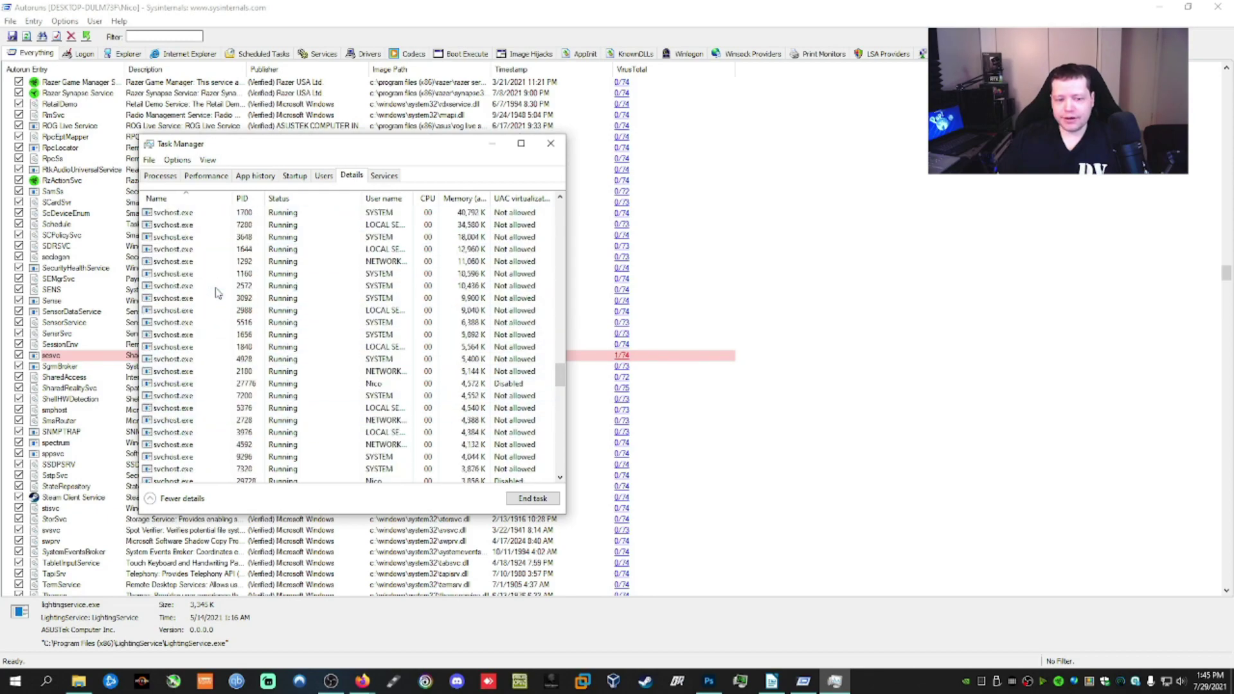
{"action": "scroll", "coordinate": [217, 293], "scroll_direction": "down", "scroll_amount": 1}
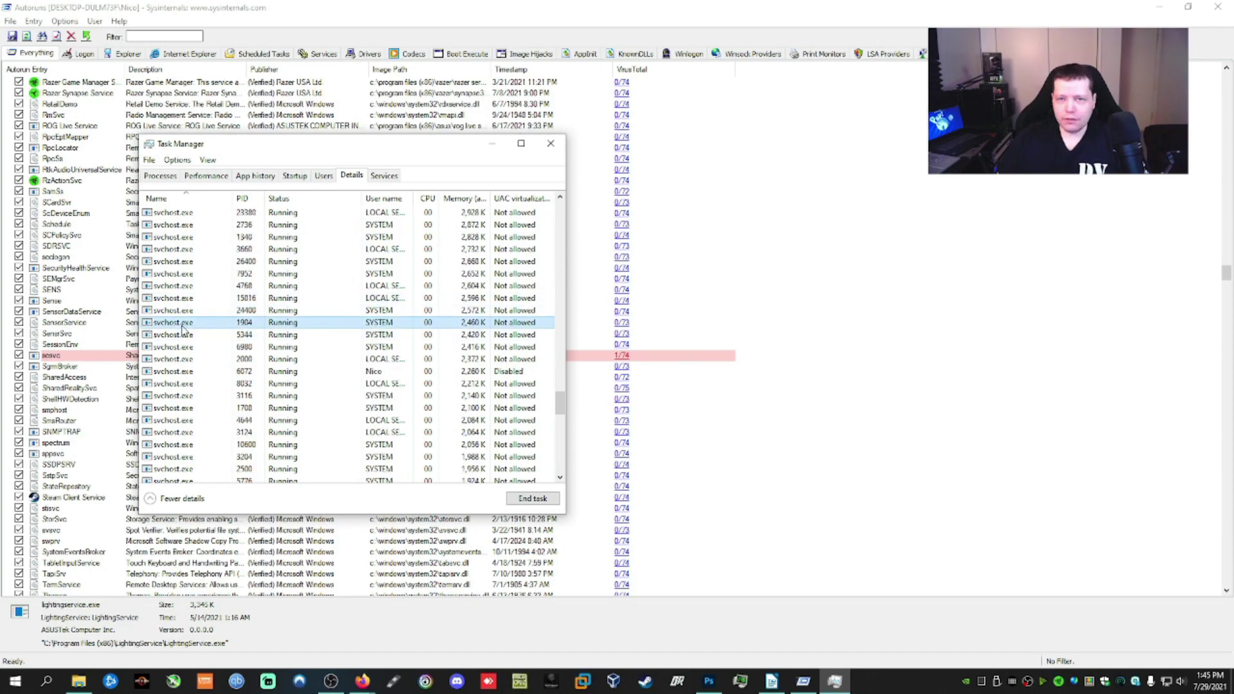
{"action": "scroll", "coordinate": [185, 329], "scroll_direction": "up", "scroll_amount": 1}
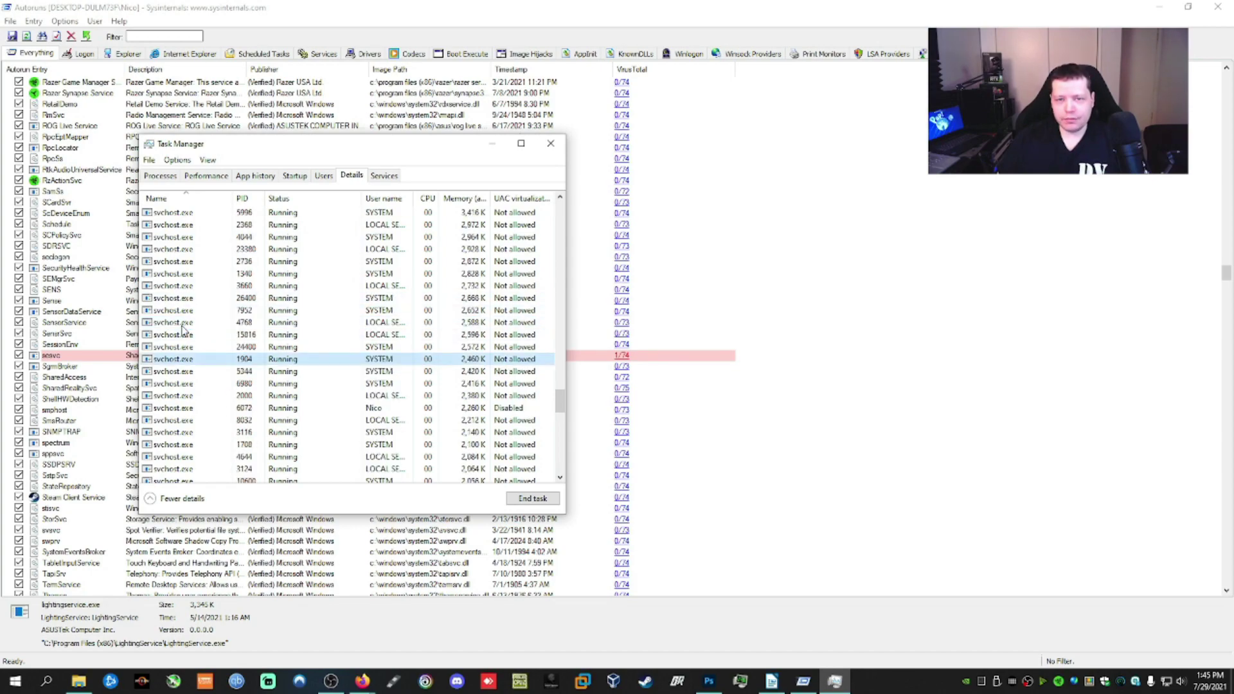
{"action": "scroll", "coordinate": [185, 331], "scroll_direction": "down", "scroll_amount": 1}
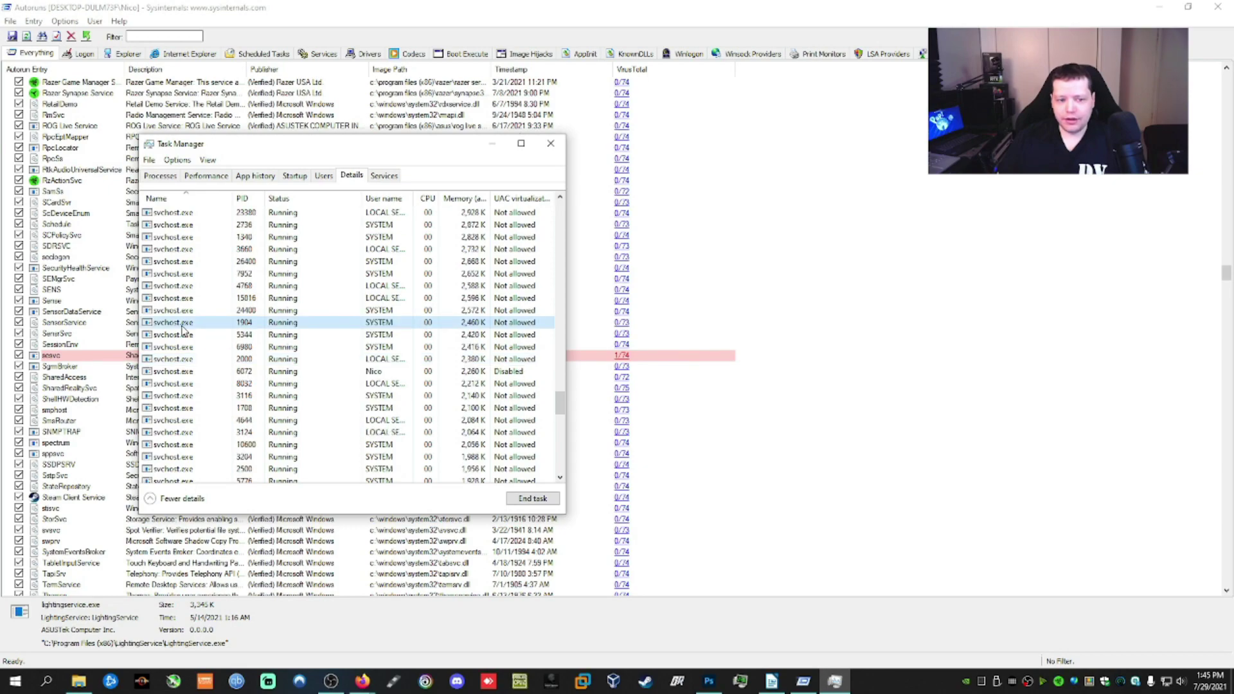
{"action": "scroll", "coordinate": [185, 330], "scroll_direction": "down", "scroll_amount": 15}
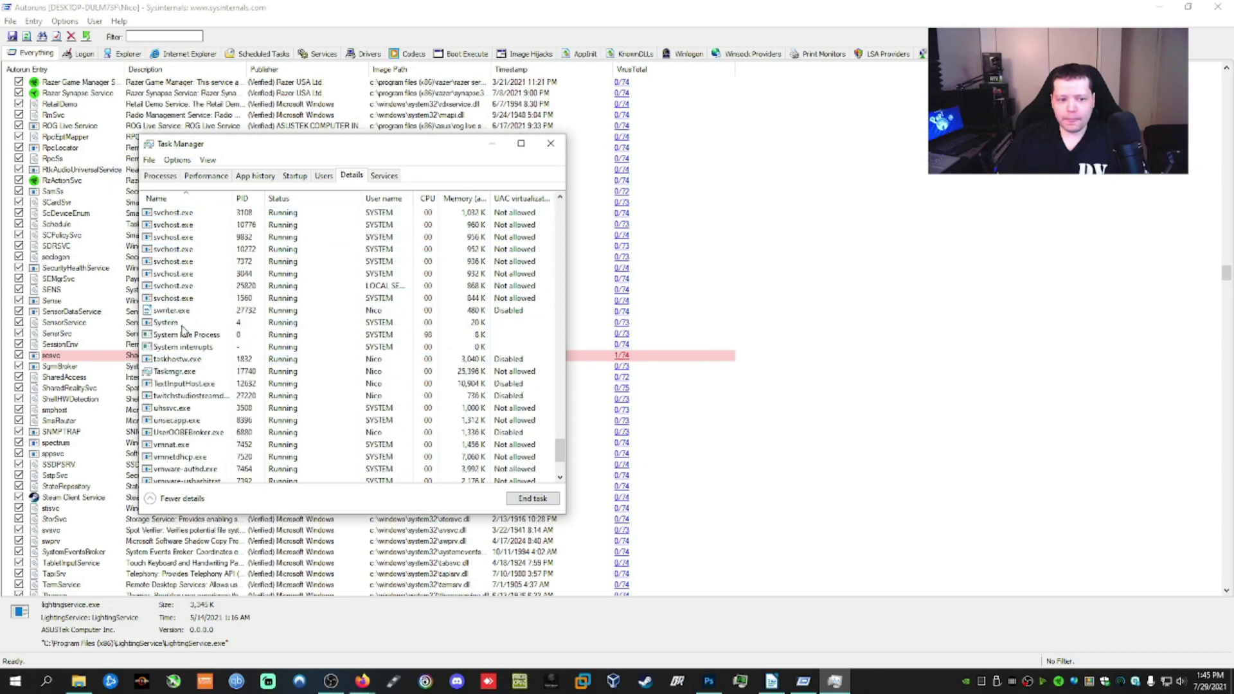
{"action": "scroll", "coordinate": [184, 347], "scroll_direction": "up", "scroll_amount": 1}
{"action": "scroll", "coordinate": [183, 361], "scroll_direction": "down", "scroll_amount": 1}
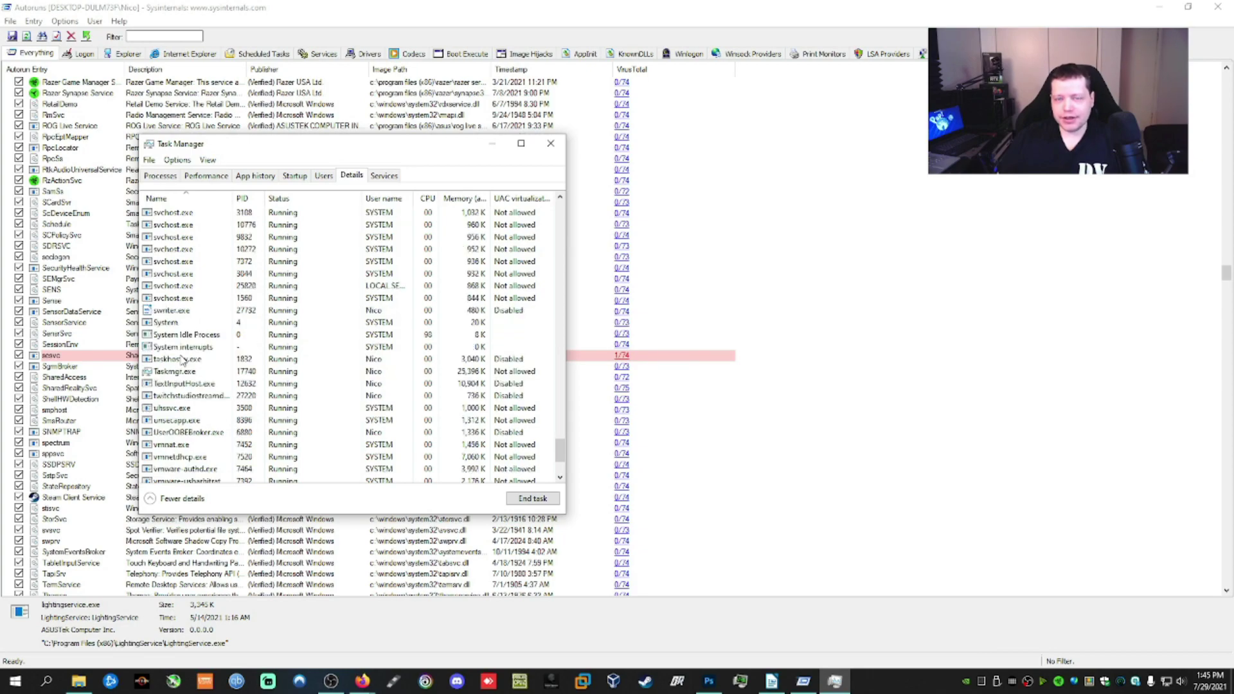
{"action": "scroll", "coordinate": [186, 357], "scroll_direction": "up", "scroll_amount": 1}
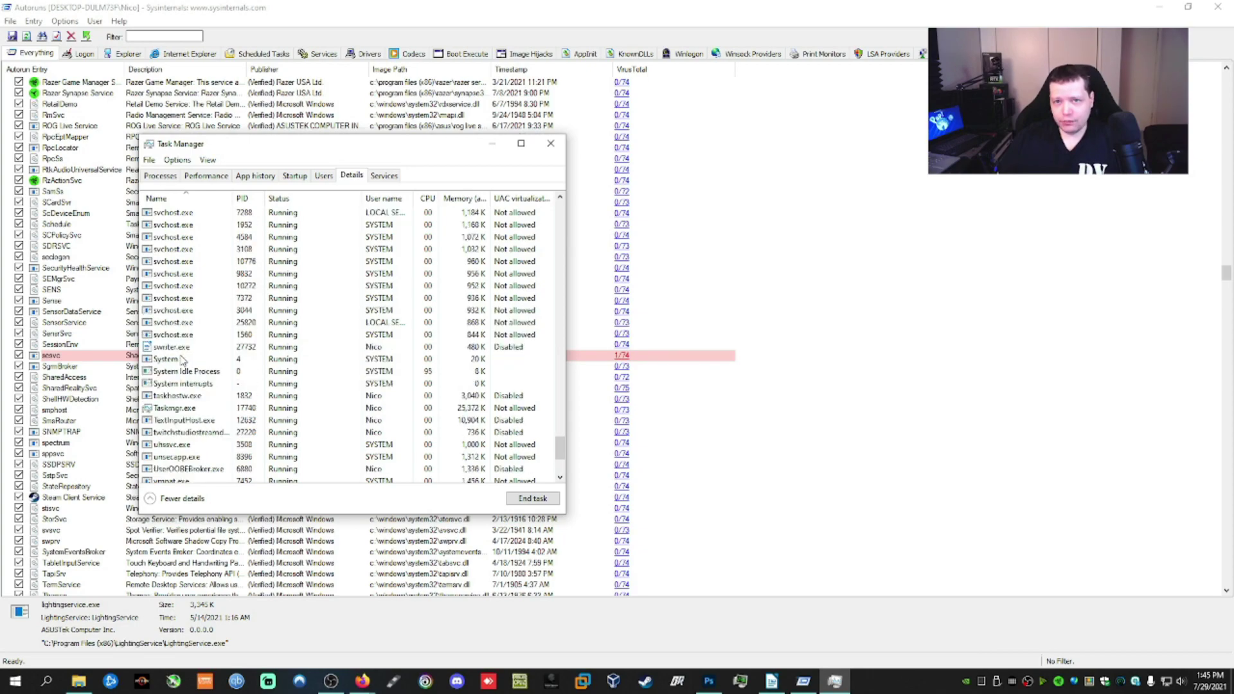
{"action": "scroll", "coordinate": [182, 360], "scroll_direction": "down", "scroll_amount": 1}
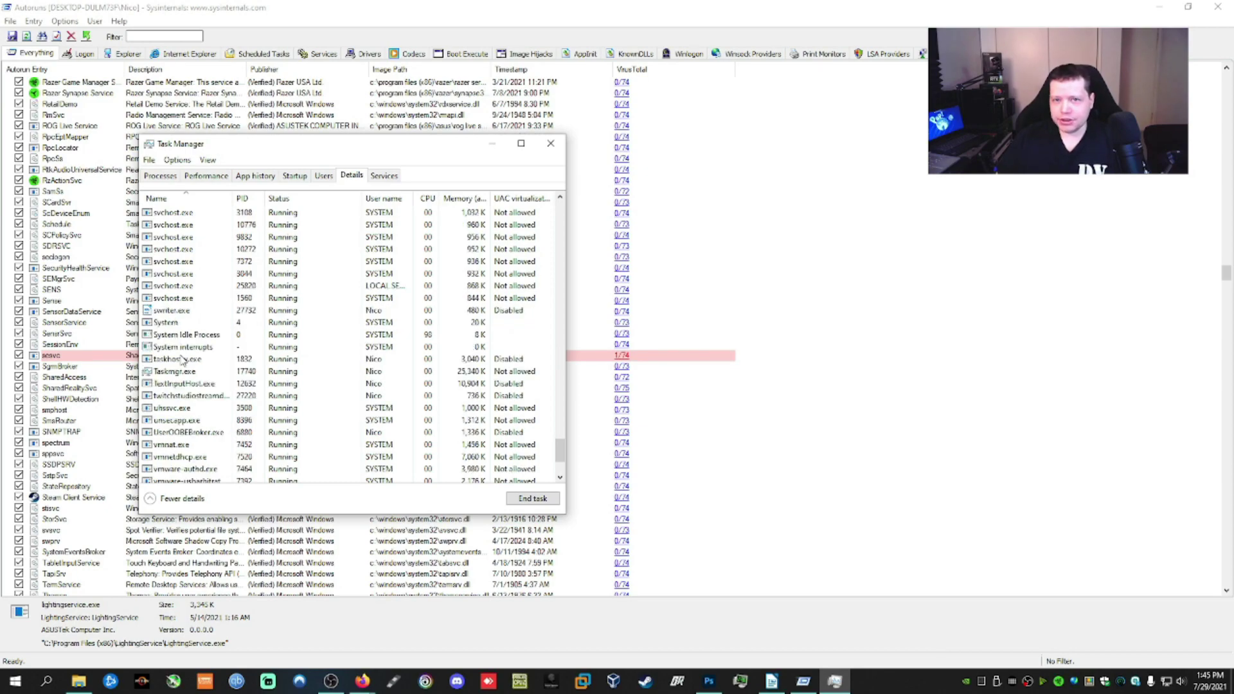
{"action": "scroll", "coordinate": [186, 357], "scroll_direction": "up", "scroll_amount": 1}
{"action": "scroll", "coordinate": [184, 360], "scroll_direction": "down", "scroll_amount": 1}
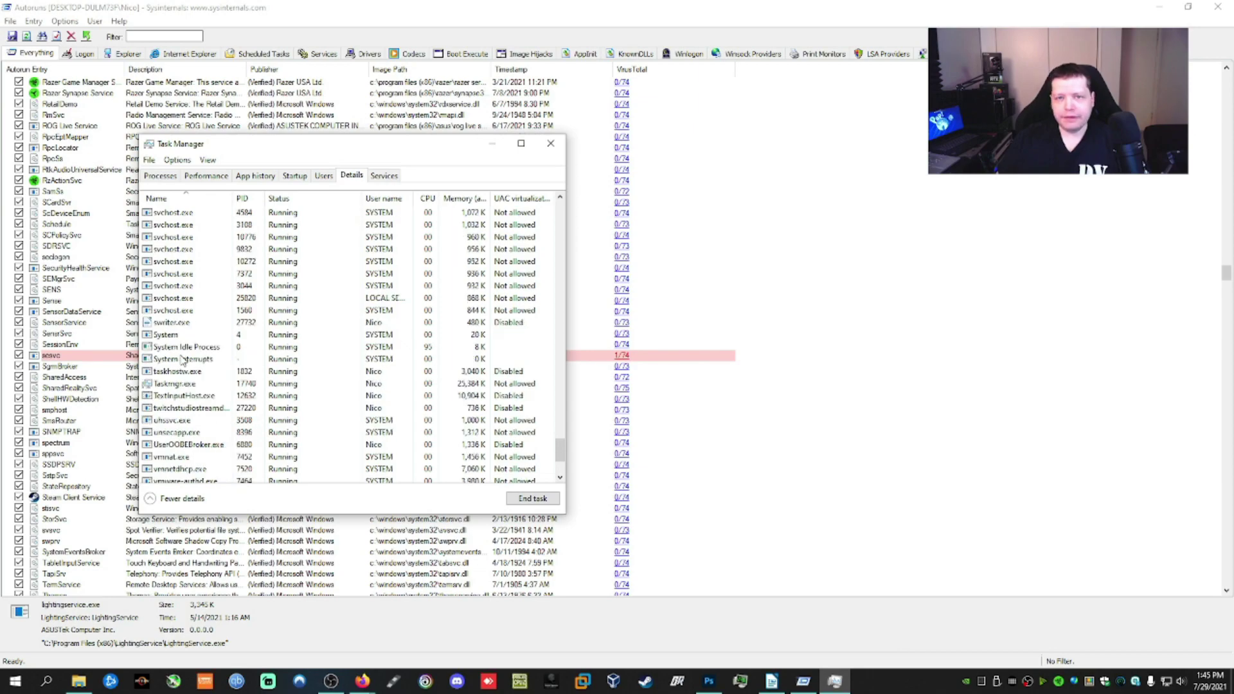
{"action": "scroll", "coordinate": [182, 359], "scroll_direction": "down", "scroll_amount": 3}
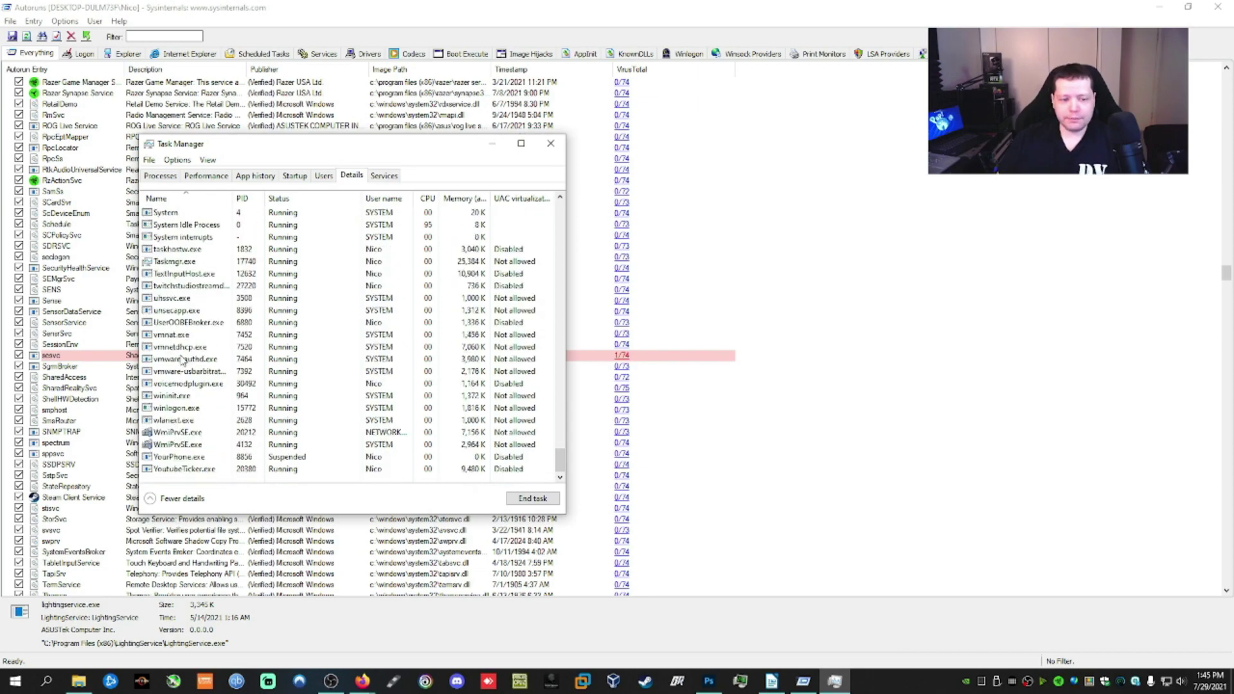
{"action": "scroll", "coordinate": [183, 360], "scroll_direction": "up", "scroll_amount": 5}
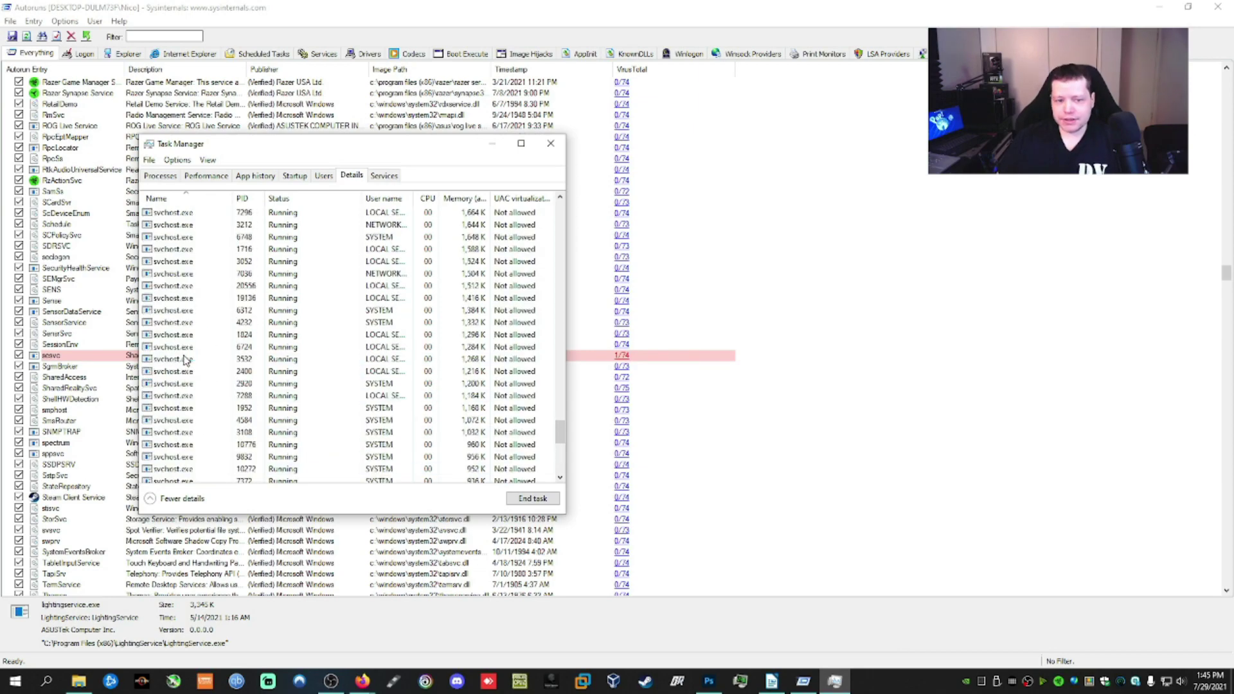
{"action": "scroll", "coordinate": [185, 360], "scroll_direction": "up", "scroll_amount": 5}
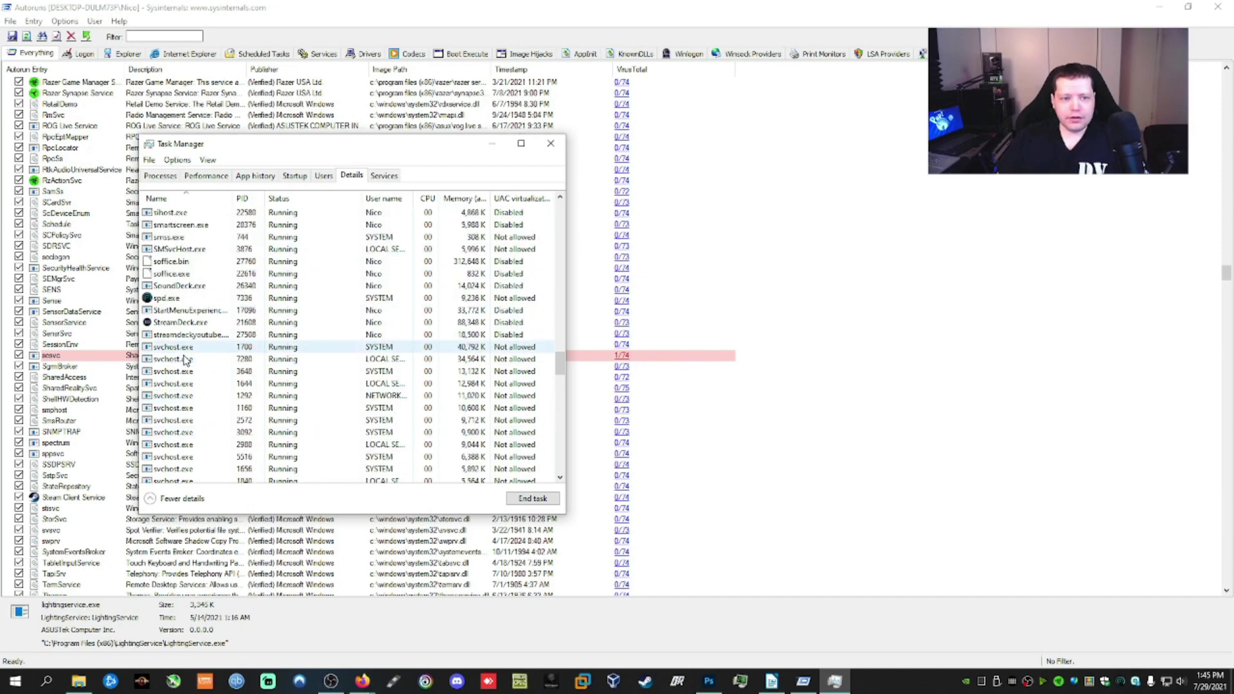
{"action": "scroll", "coordinate": [185, 360], "scroll_direction": "up", "scroll_amount": 6}
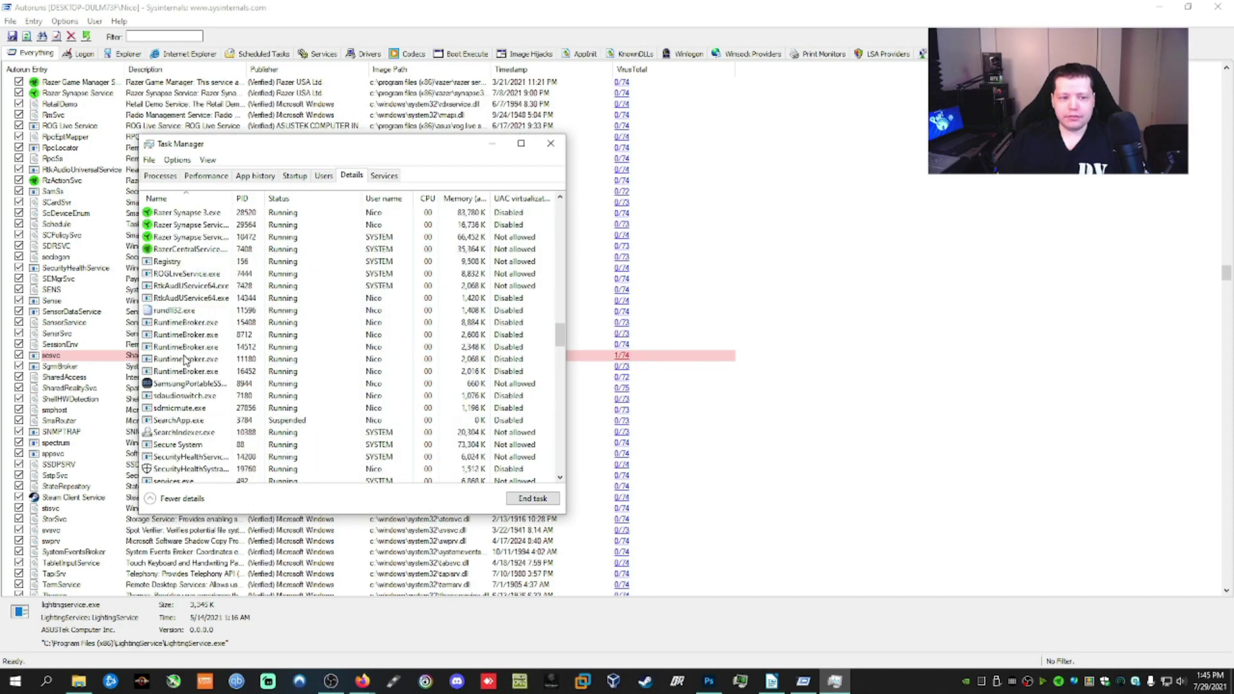
{"action": "scroll", "coordinate": [184, 359], "scroll_direction": "up", "scroll_amount": 6}
{"action": "scroll", "coordinate": [184, 359], "scroll_direction": "down", "scroll_amount": 1}
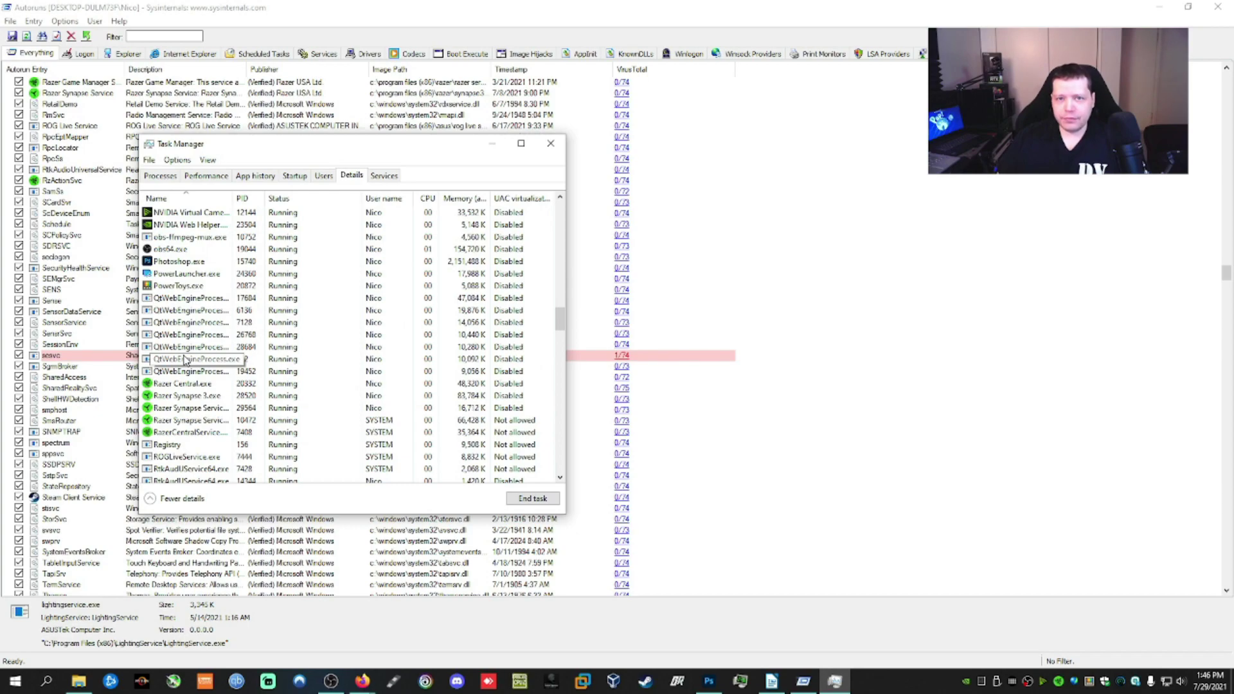
{"action": "scroll", "coordinate": [185, 359], "scroll_direction": "up", "scroll_amount": 1}
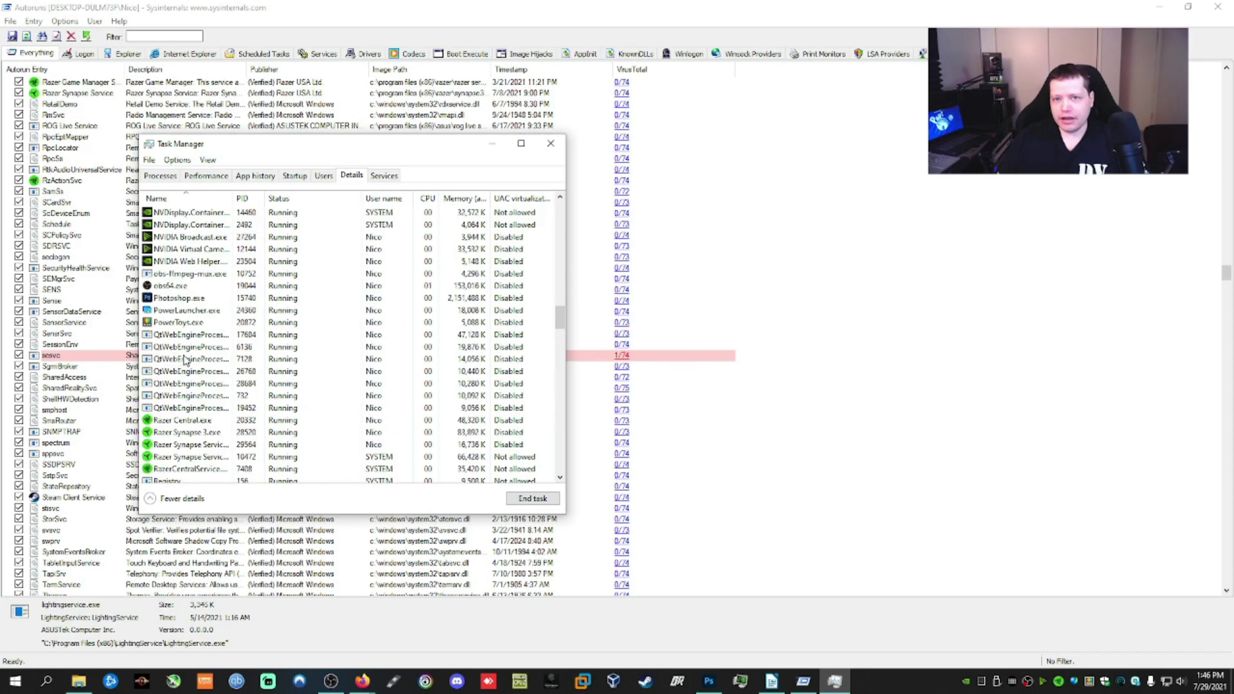
{"action": "scroll", "coordinate": [184, 360], "scroll_direction": "up", "scroll_amount": 8}
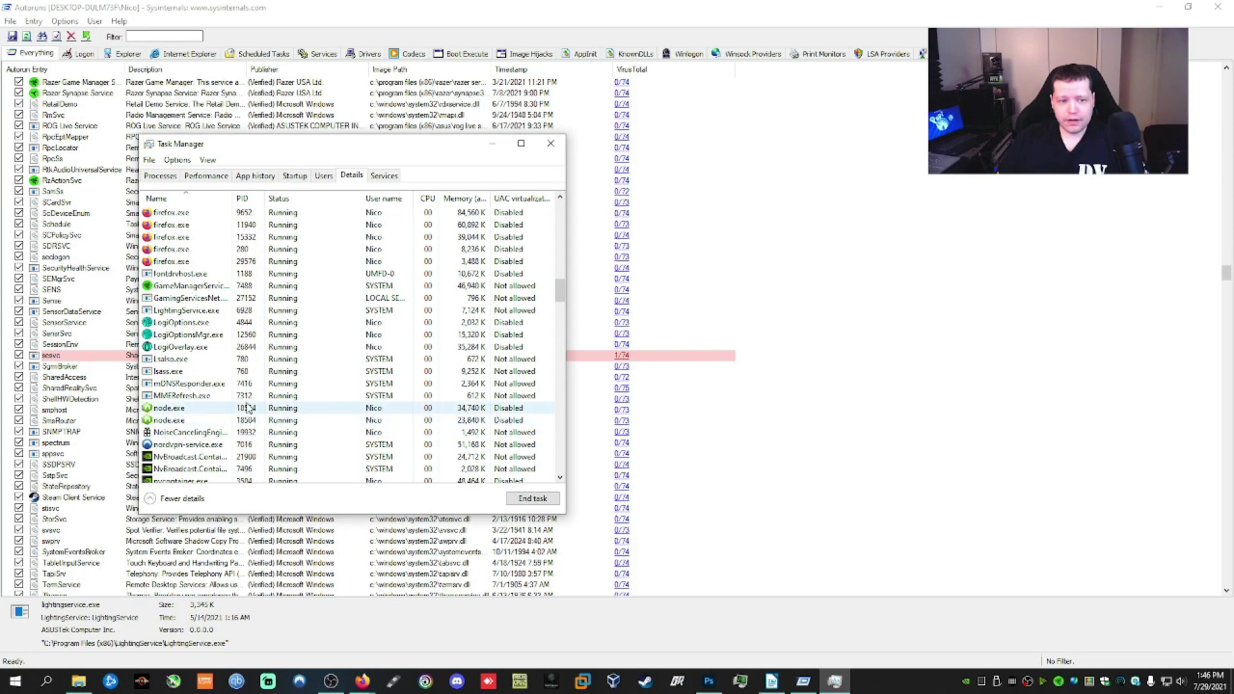
Select the lsass.exe process, then close Task Manager
{"action": "left_click", "coordinate": [166, 373]}
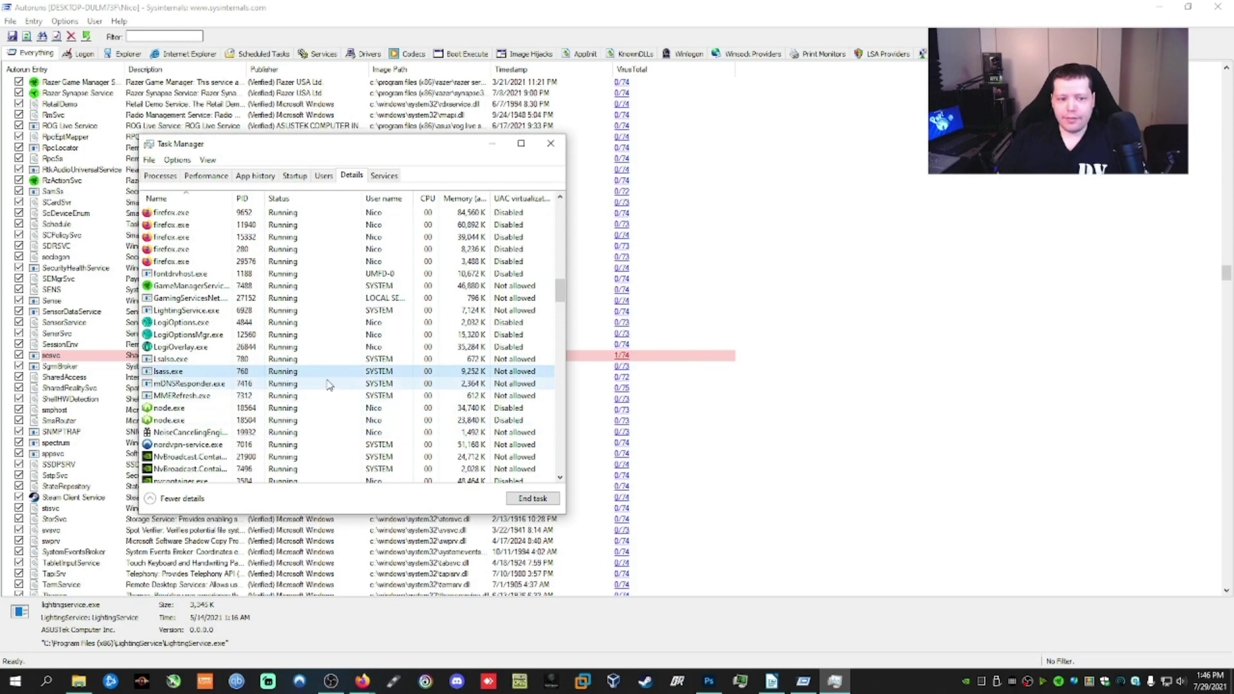
{"action": "scroll", "coordinate": [328, 384], "scroll_direction": "up", "scroll_amount": 6}
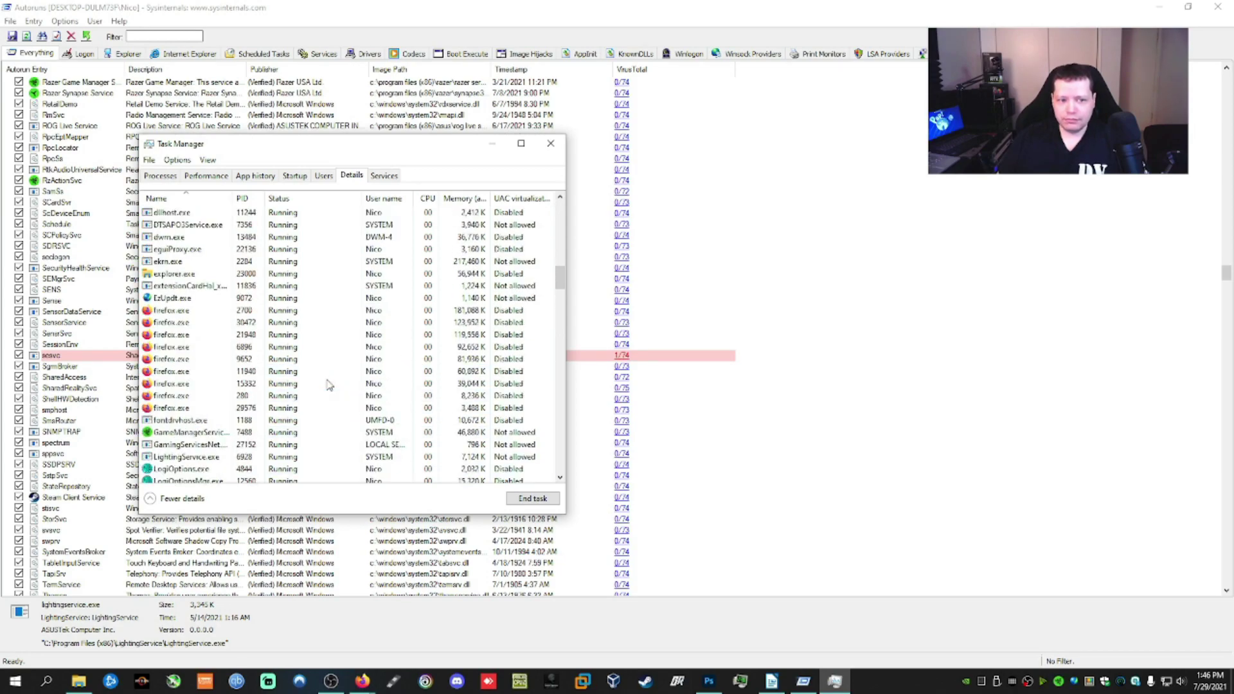
{"action": "scroll", "coordinate": [329, 384], "scroll_direction": "up", "scroll_amount": 8}
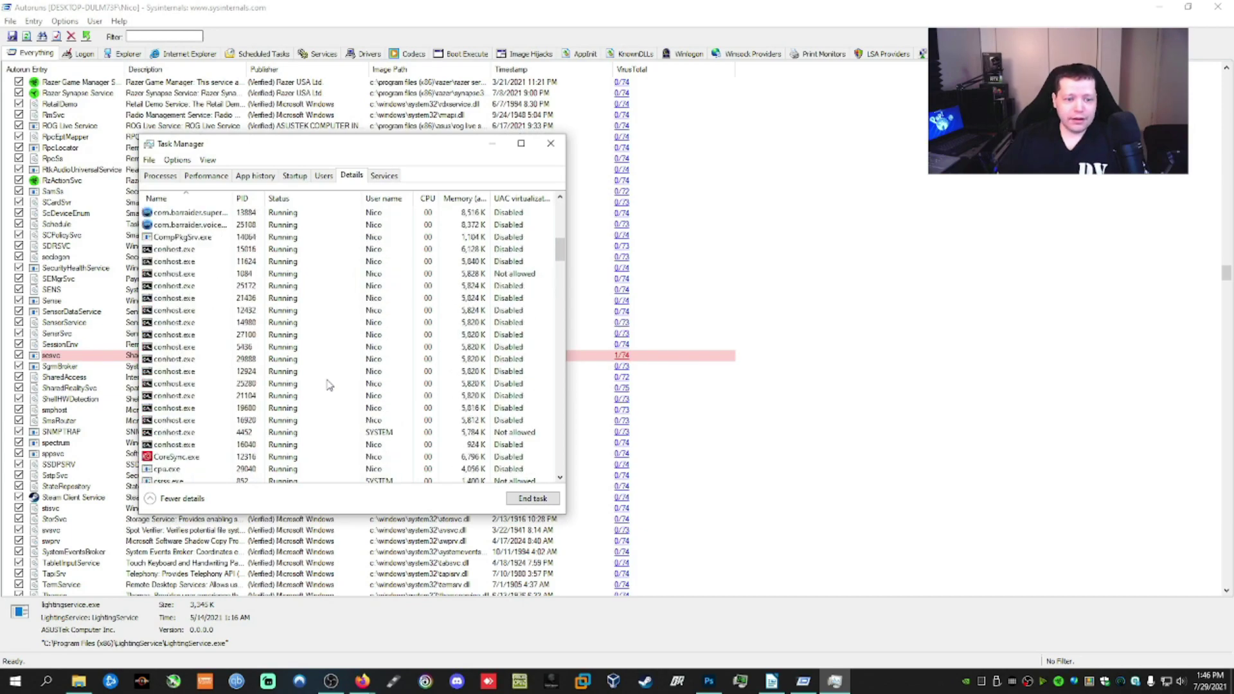
{"action": "scroll", "coordinate": [392, 392], "scroll_direction": "down", "scroll_amount": 8}
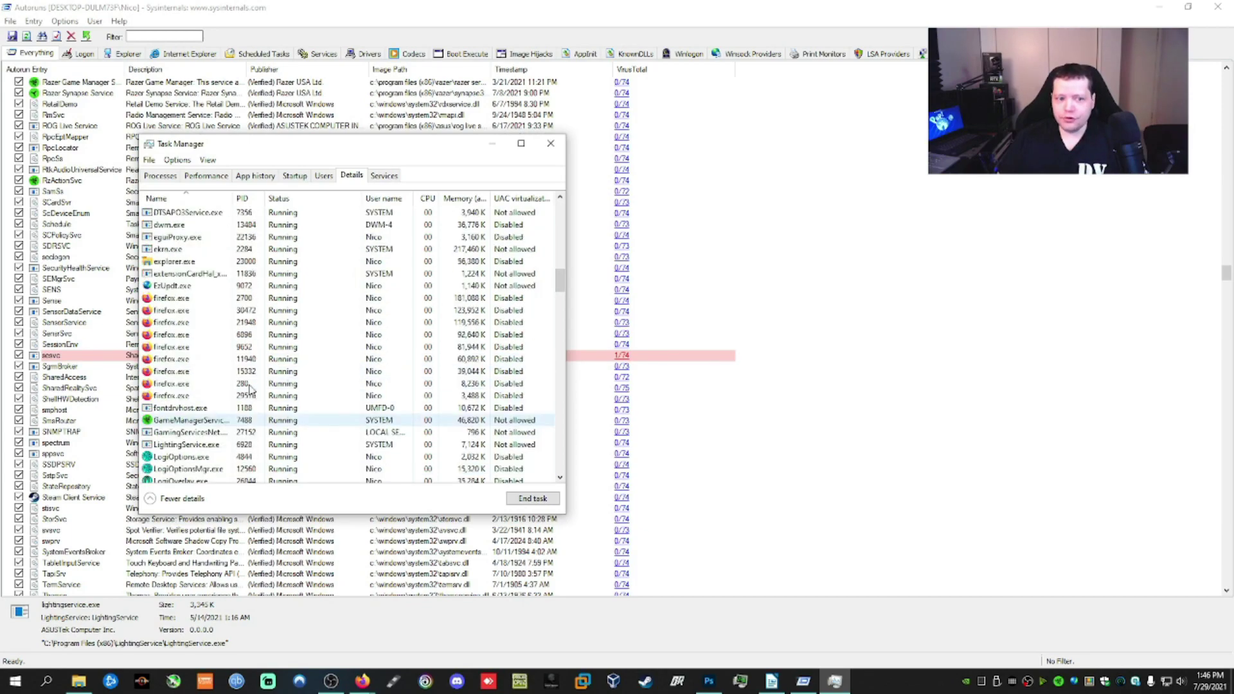
{"action": "scroll", "coordinate": [338, 400], "scroll_direction": "up", "scroll_amount": 3}
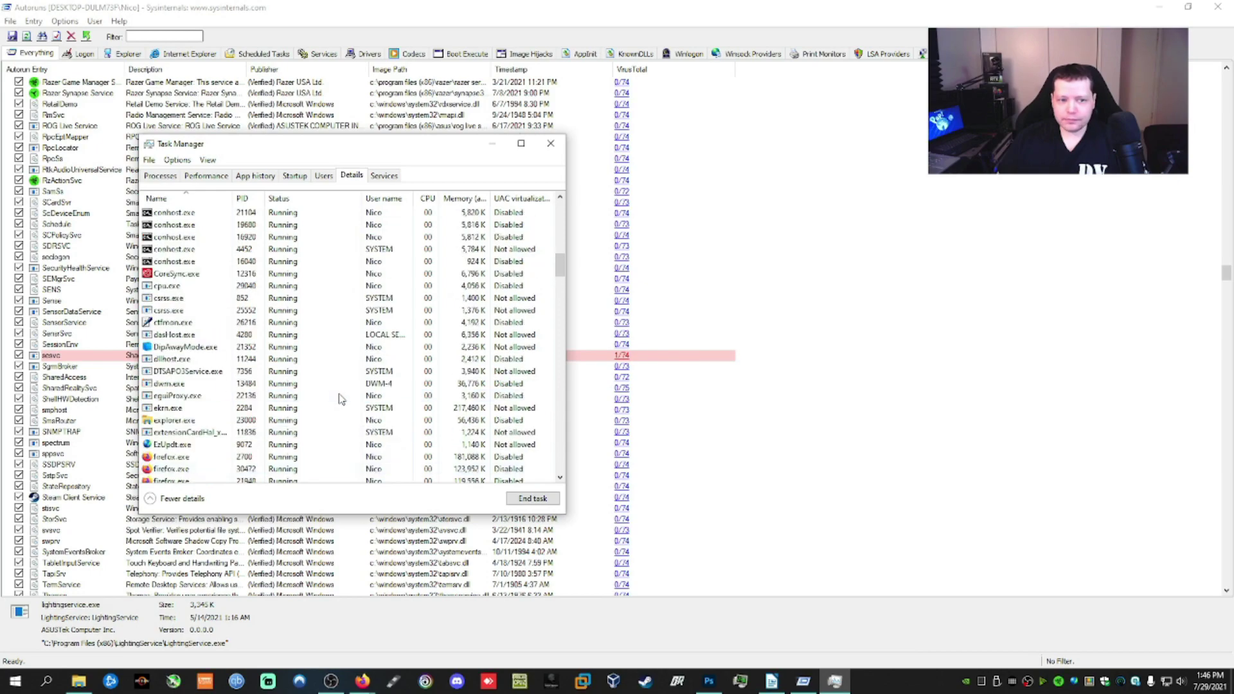
{"action": "left_click", "coordinate": [558, 149]}
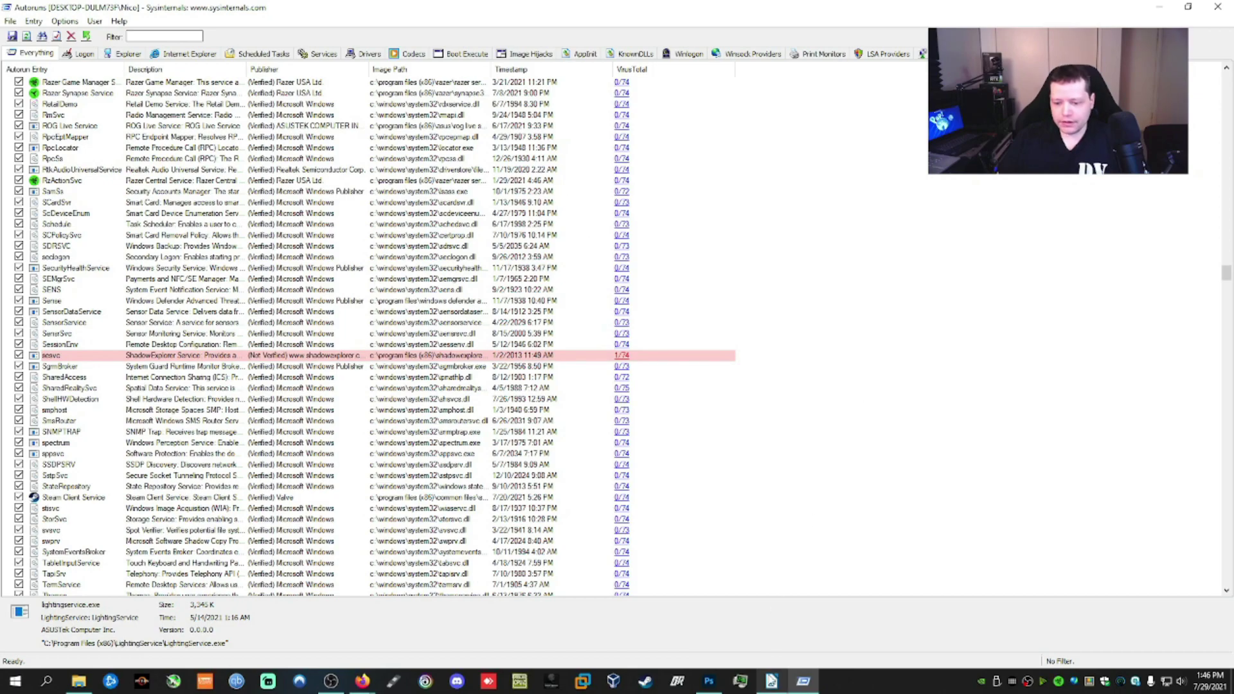
Bring the Firefox window showing the Autoruns documentation page to the front
{"action": "left_click", "coordinate": [741, 682]}
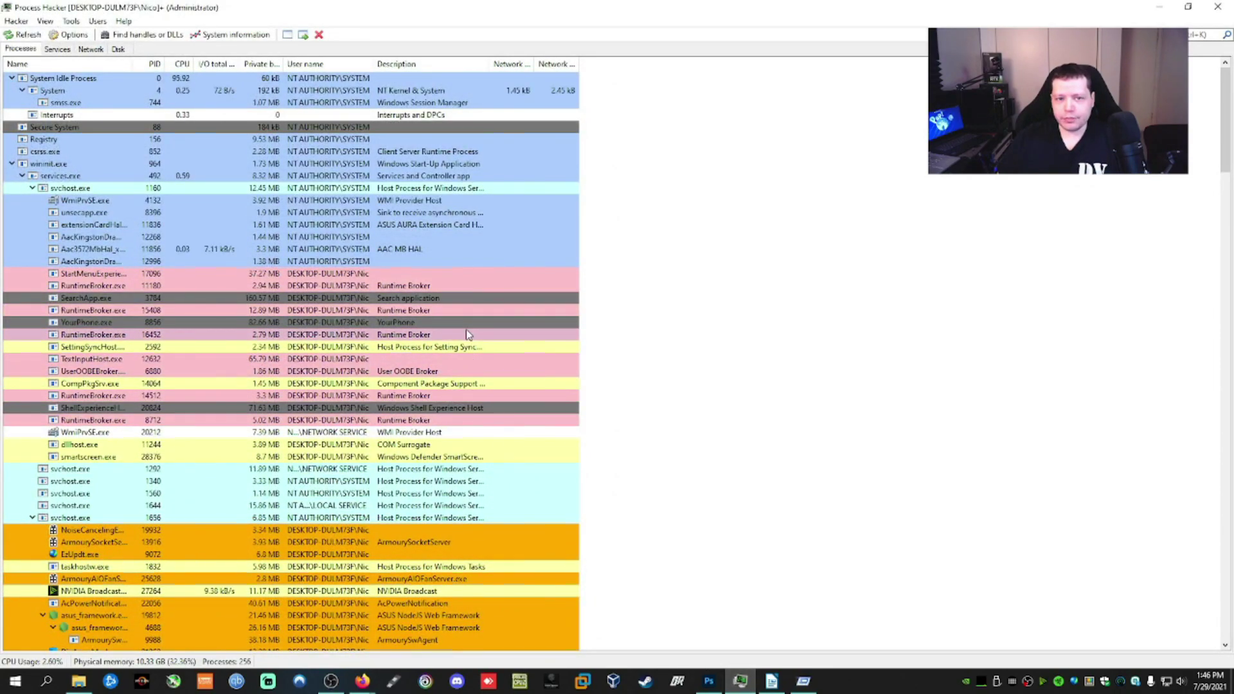
{"action": "mouse_move", "coordinate": [362, 681]}
{"action": "left_click", "coordinate": [317, 613]}
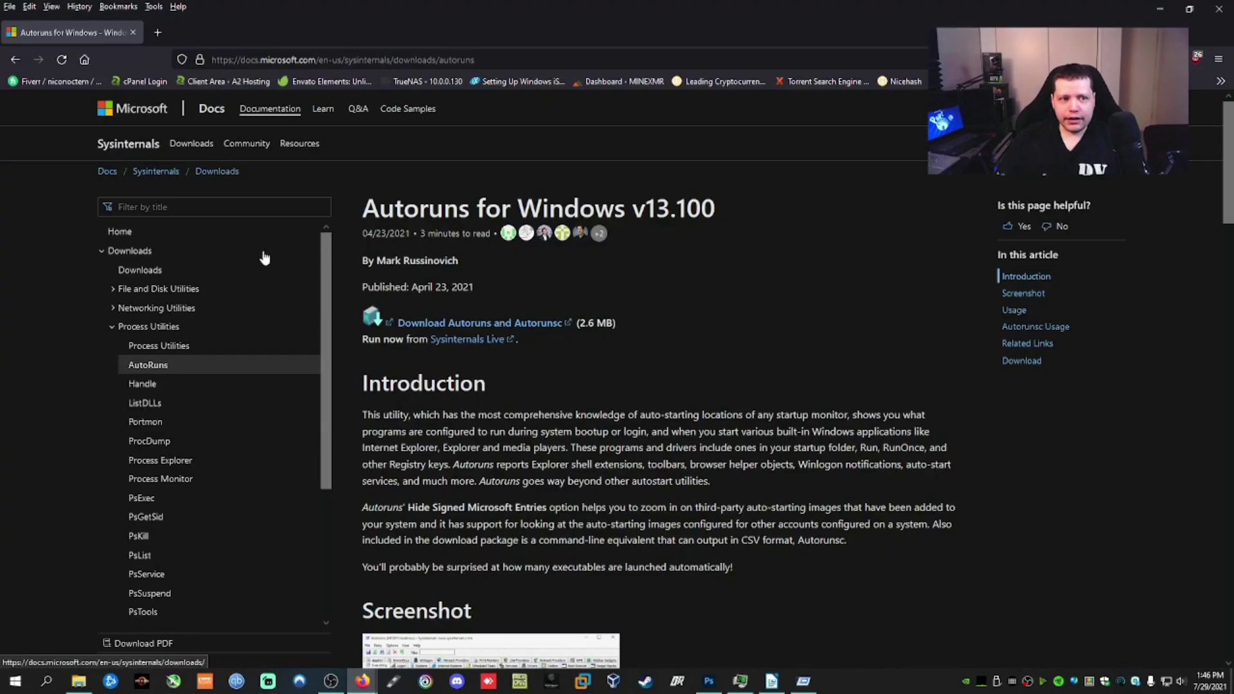
In a new tab, search Google for processhacker
{"action": "left_click", "coordinate": [157, 33]}
{"action": "type", "text": "process ha"}
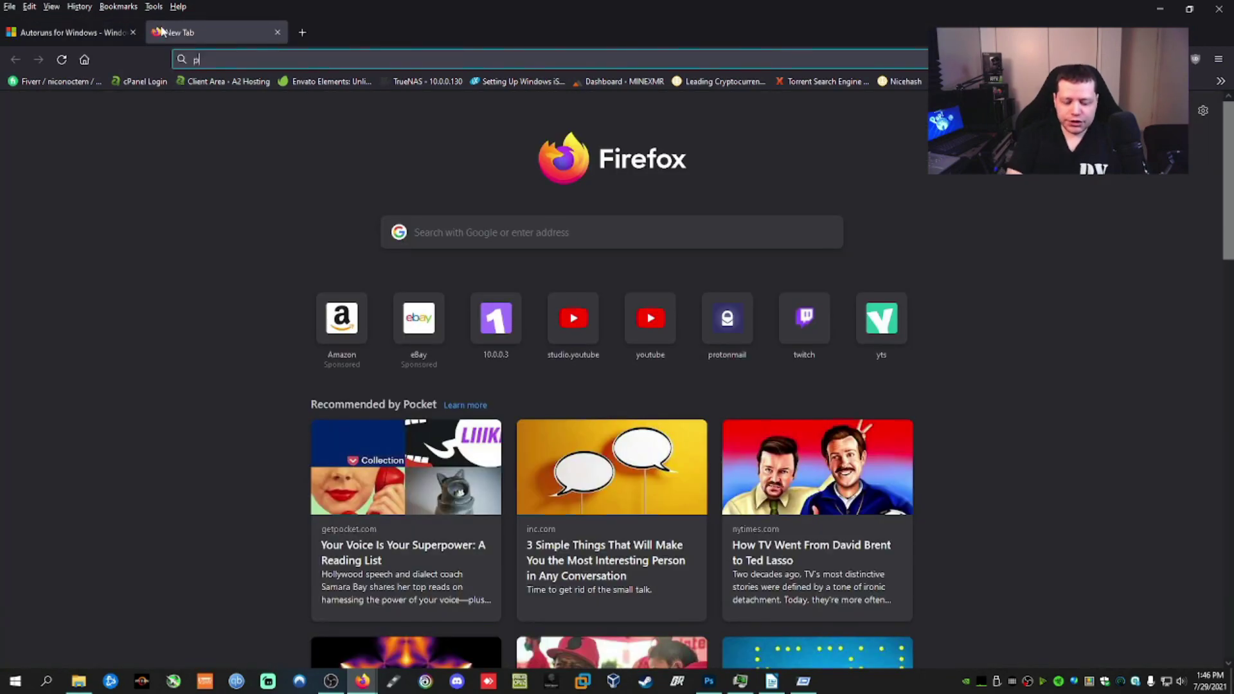
{"action": "key", "text": "BackSpace"}
{"action": "key", "text": "BackSpace"}
{"action": "key", "text": "BackSpace"}
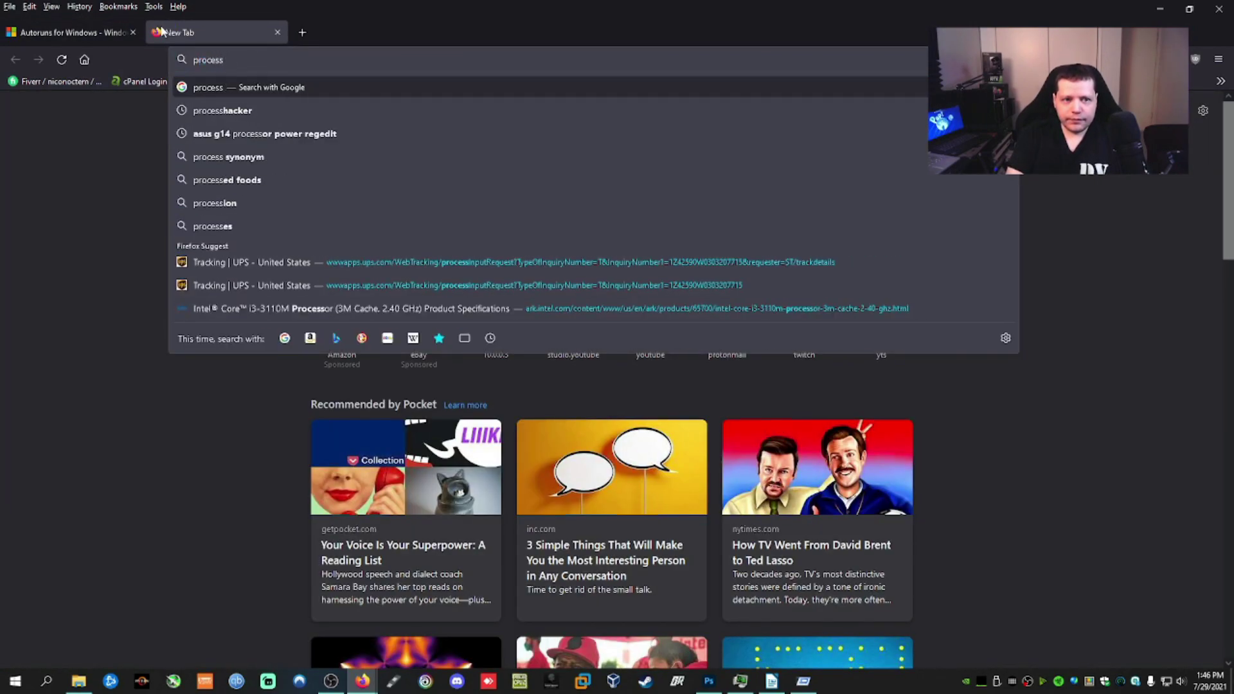
{"action": "type", "text": "hacker"}
{"action": "key", "text": "Return"}
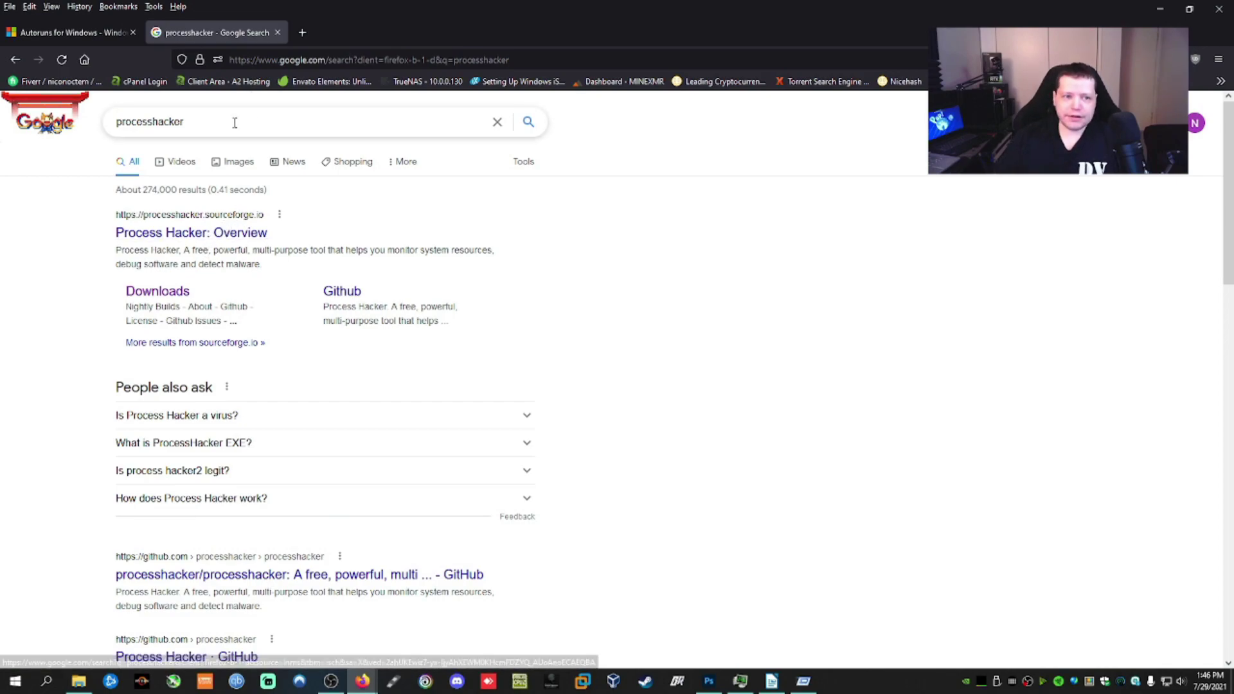
Change the Google query to 'free processhacker' and scroll the download results
{"action": "left_click", "coordinate": [128, 128]}
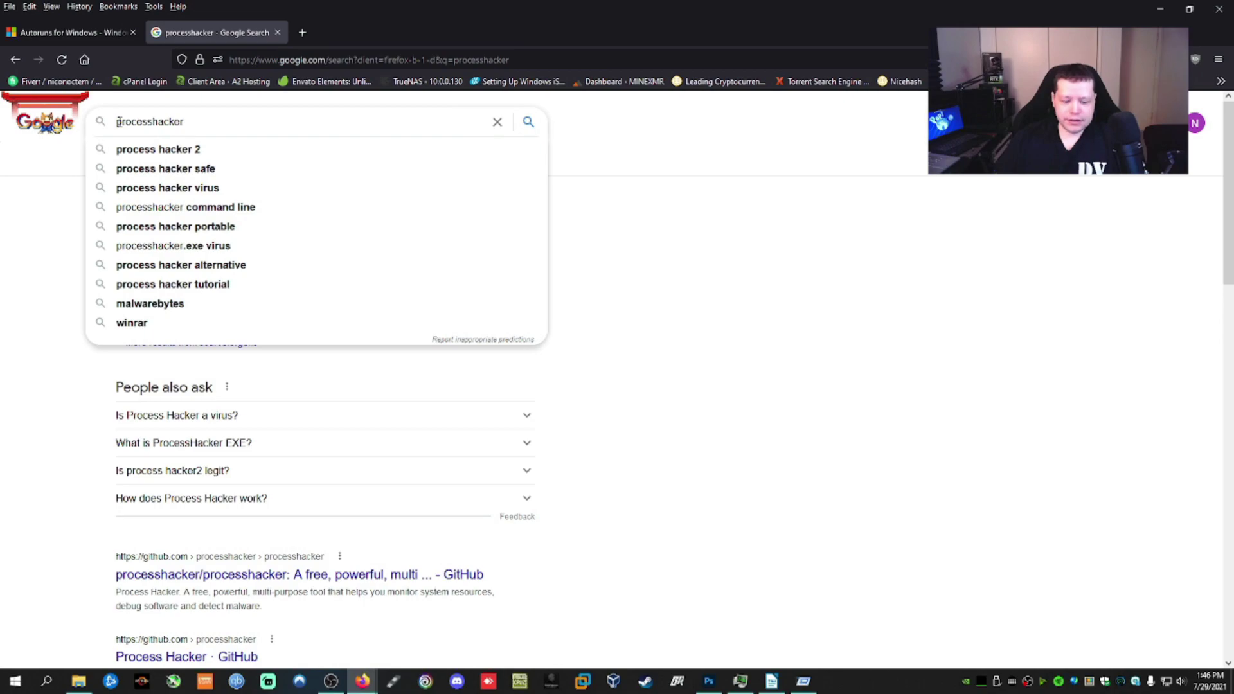
{"action": "type", "text": "free"}
{"action": "key", "text": "Return"}
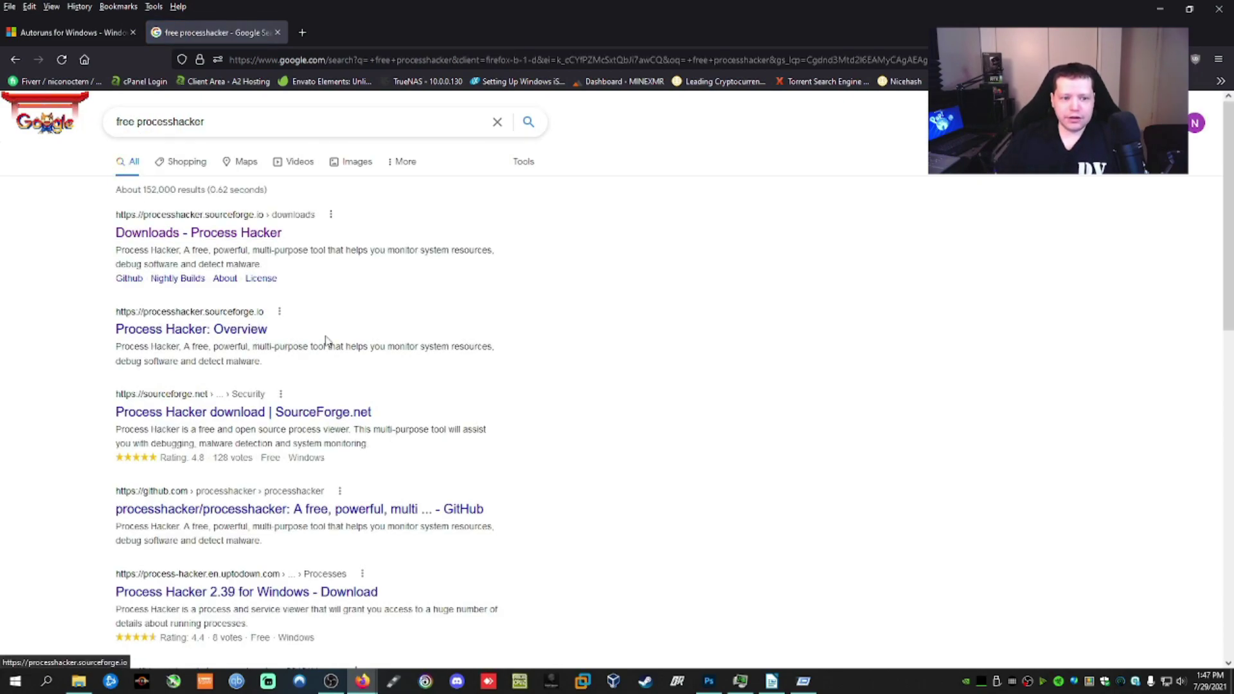
{"action": "scroll", "coordinate": [325, 338], "scroll_direction": "down", "scroll_amount": 2}
{"action": "scroll", "coordinate": [272, 344], "scroll_direction": "down", "scroll_amount": 2}
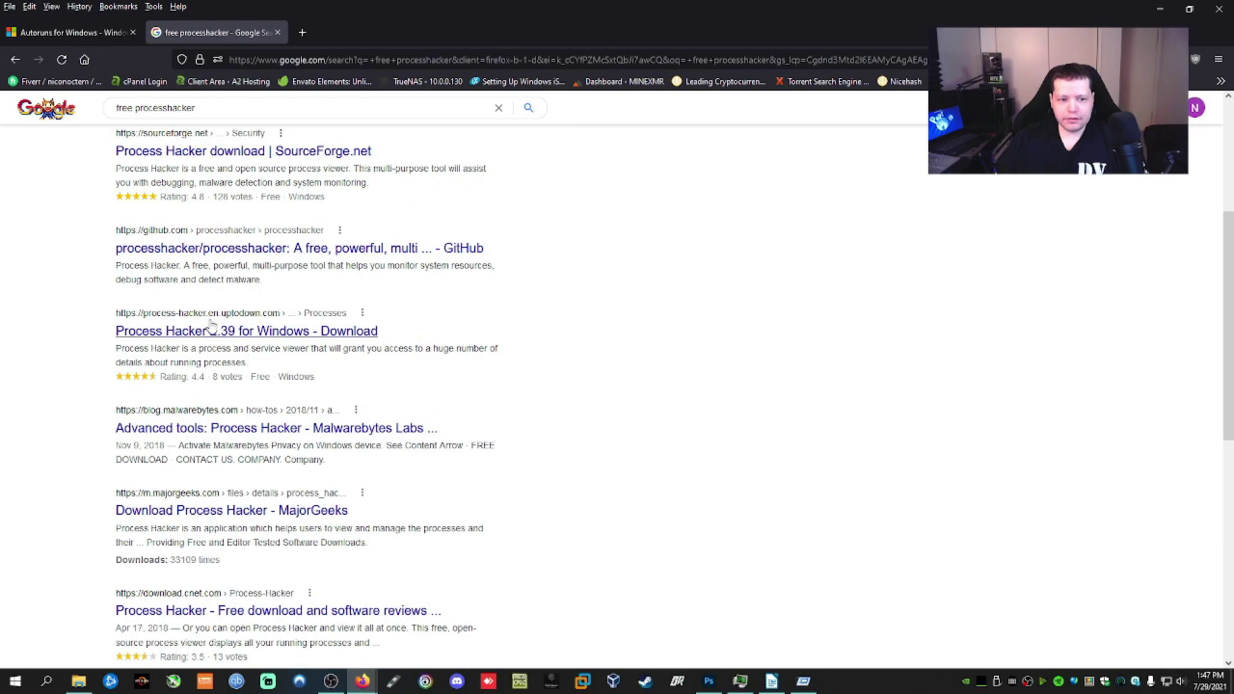
Select text in the results and query, then return to the Autoruns for Windows tab
{"action": "left_click_drag", "start_coordinate": [121, 311], "coordinate": [427, 333]}
{"action": "left_click", "coordinate": [427, 334]}
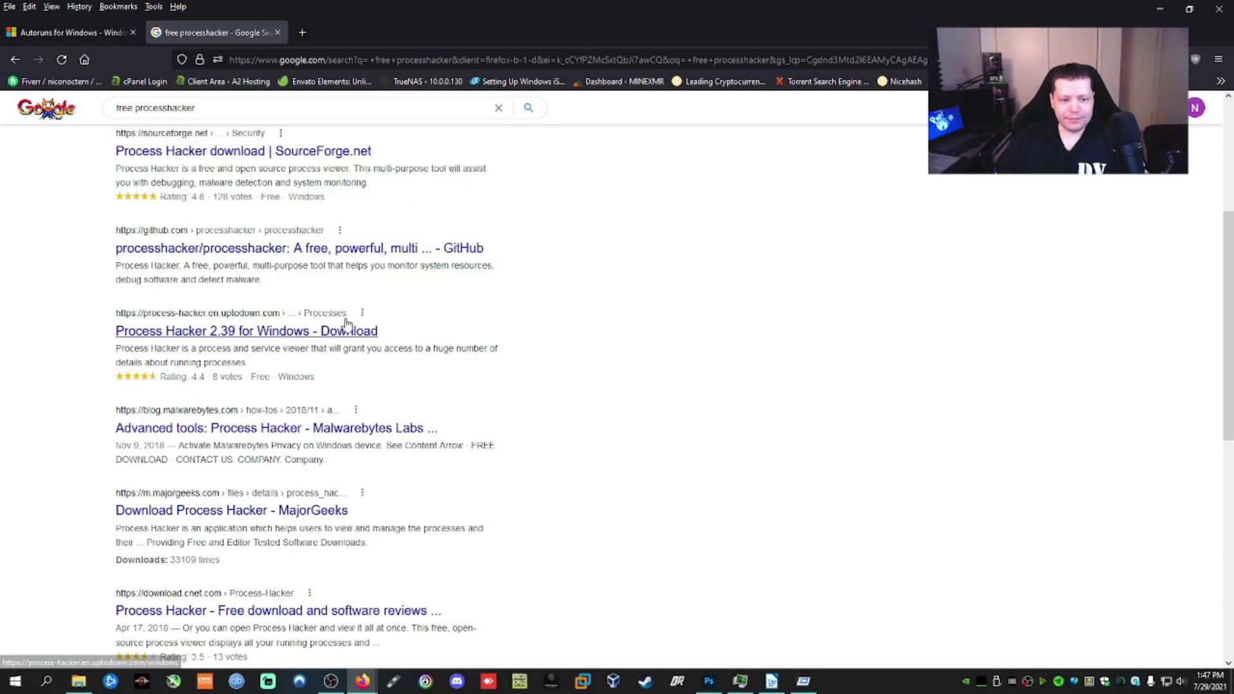
{"action": "scroll", "coordinate": [345, 325], "scroll_direction": "up", "scroll_amount": 4}
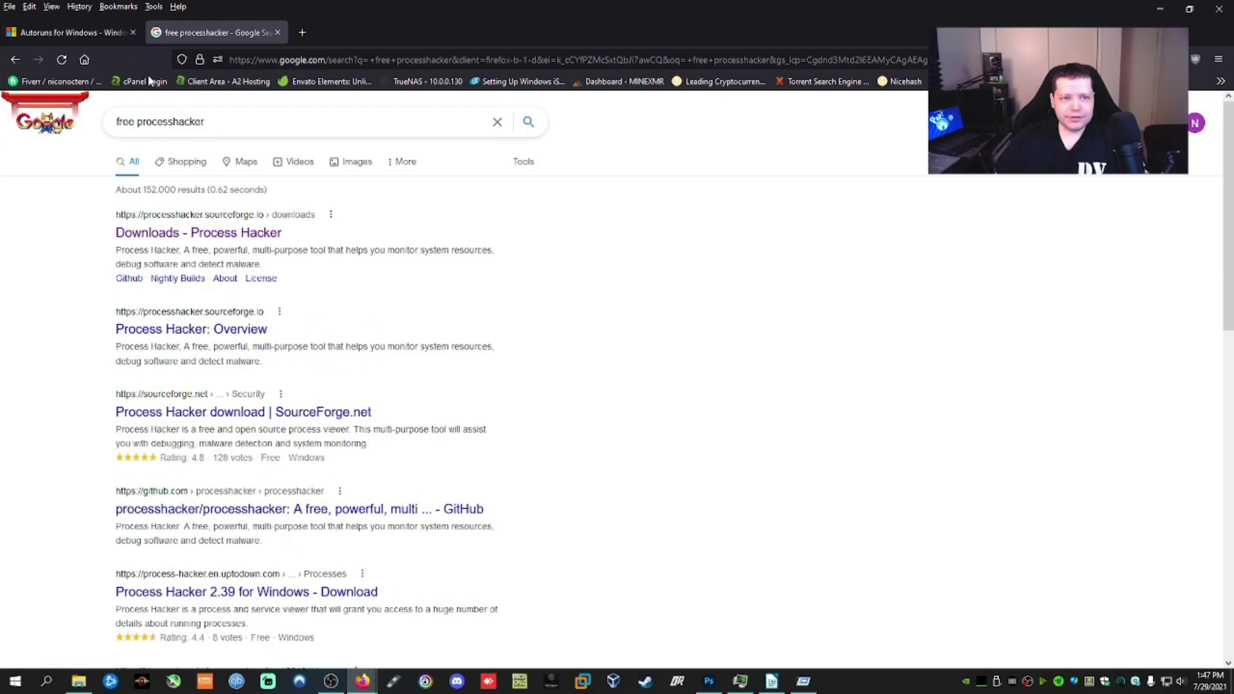
{"action": "left_click_drag", "start_coordinate": [137, 122], "coordinate": [14, 125]}
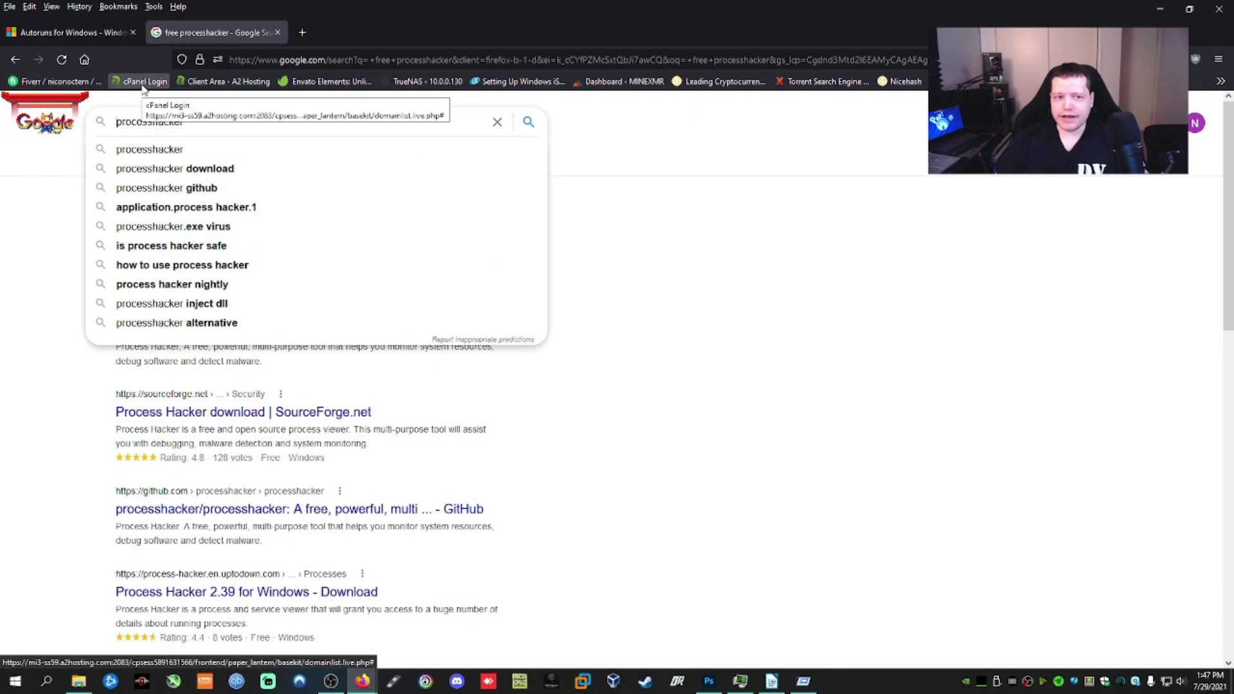
{"action": "left_click", "coordinate": [89, 33]}
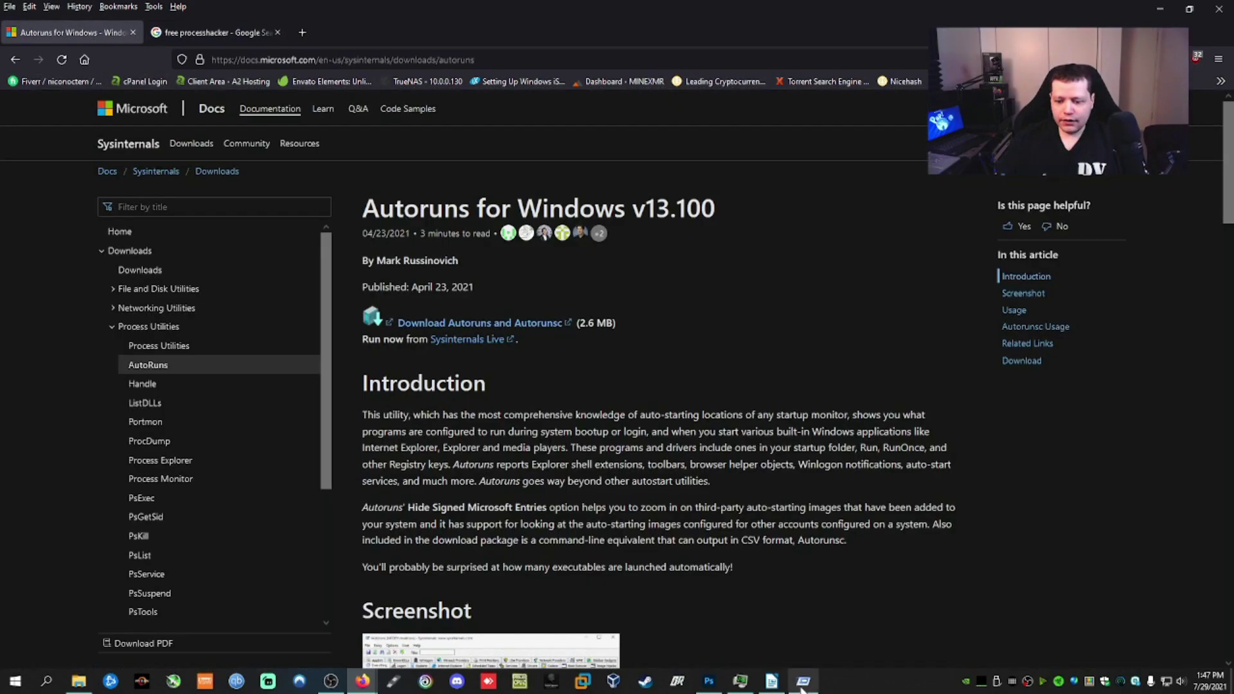
Through Choose columns, add Command line and Integrity to Process Hacker's process list
{"action": "left_click", "coordinate": [750, 685]}
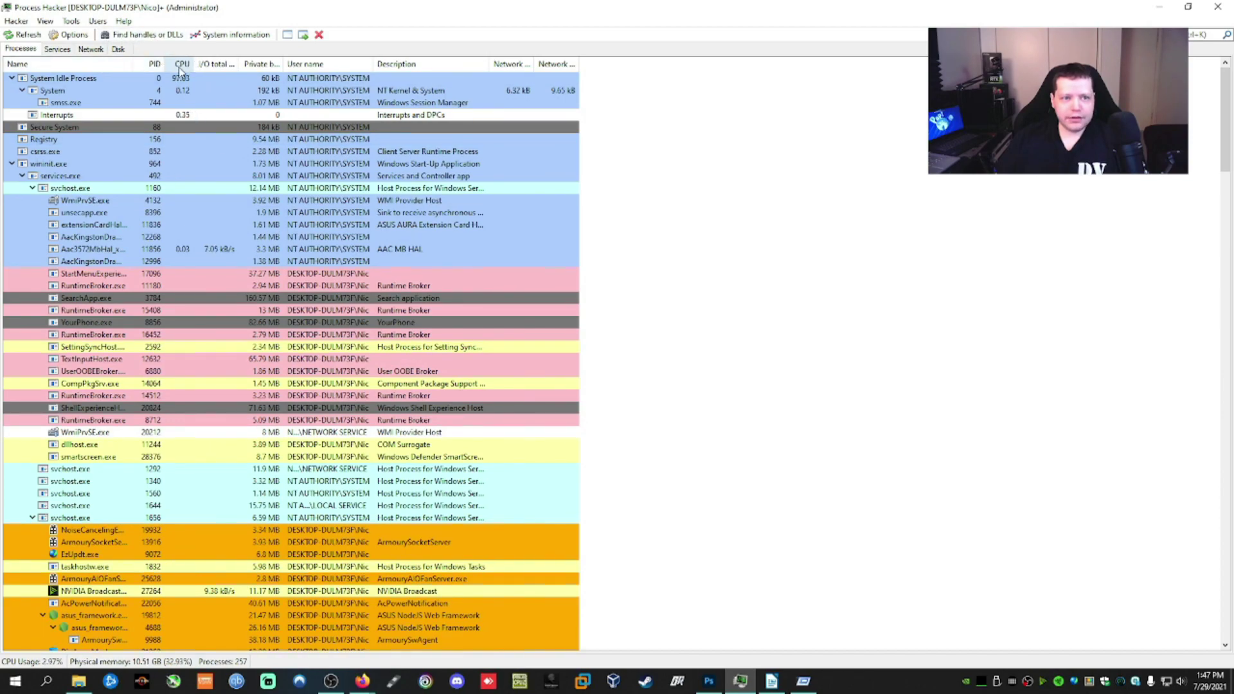
{"action": "right_click", "coordinate": [147, 74]}
{"action": "left_click", "coordinate": [172, 124]}
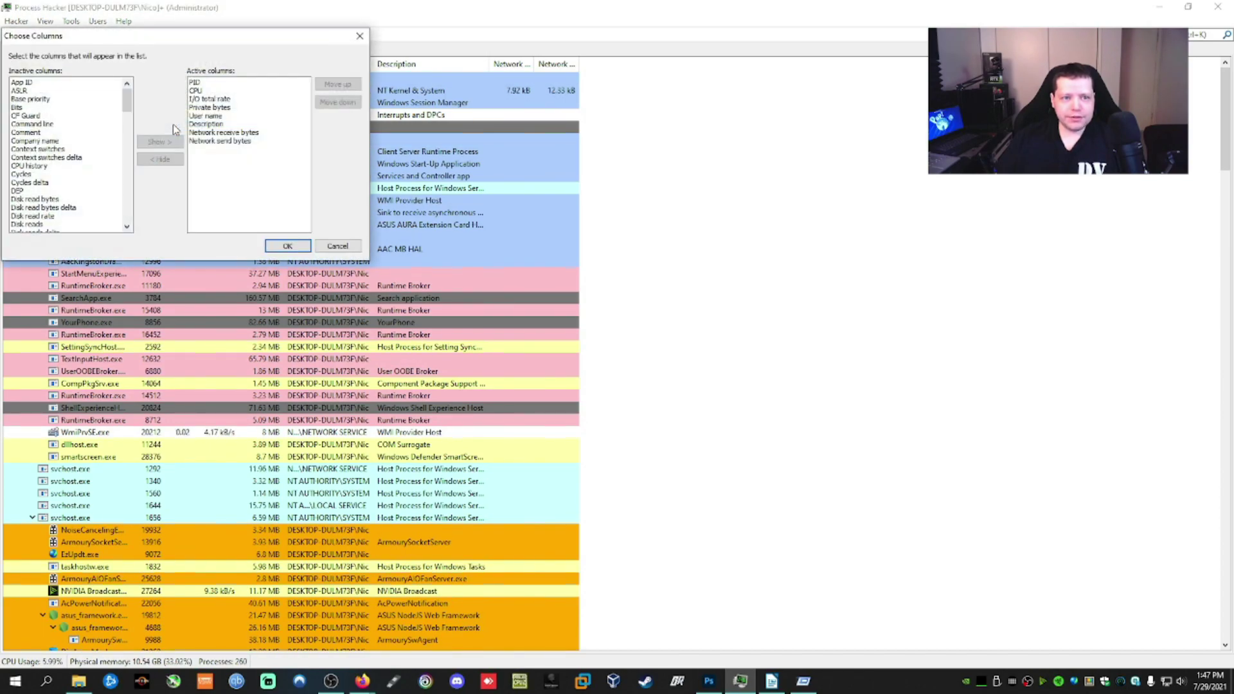
{"action": "double_click", "coordinate": [29, 124]}
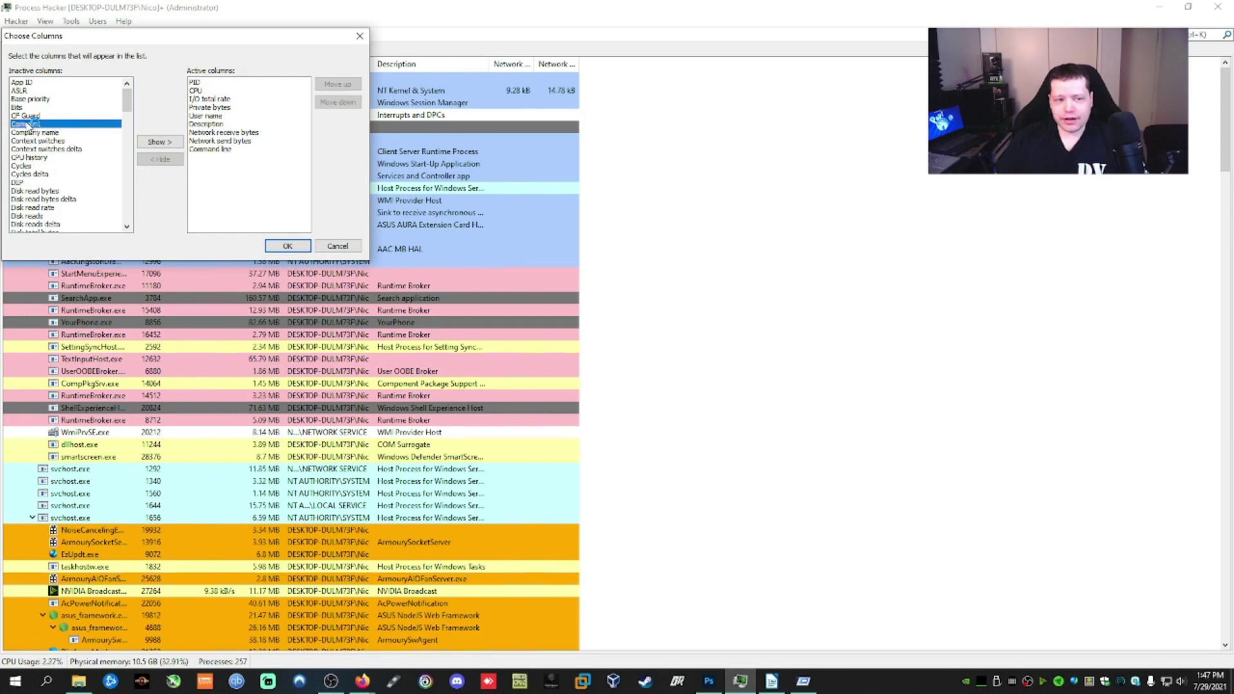
{"action": "scroll", "coordinate": [53, 172], "scroll_direction": "down", "scroll_amount": 6}
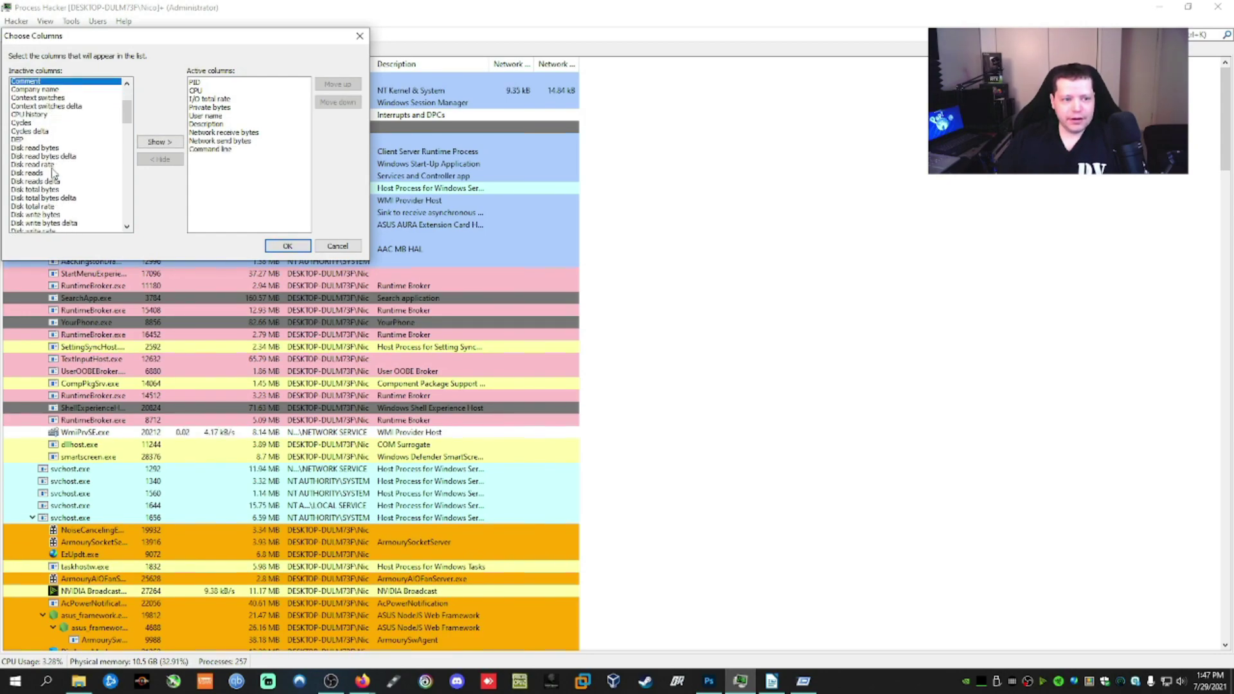
{"action": "scroll", "coordinate": [39, 169], "scroll_direction": "down", "scroll_amount": 4}
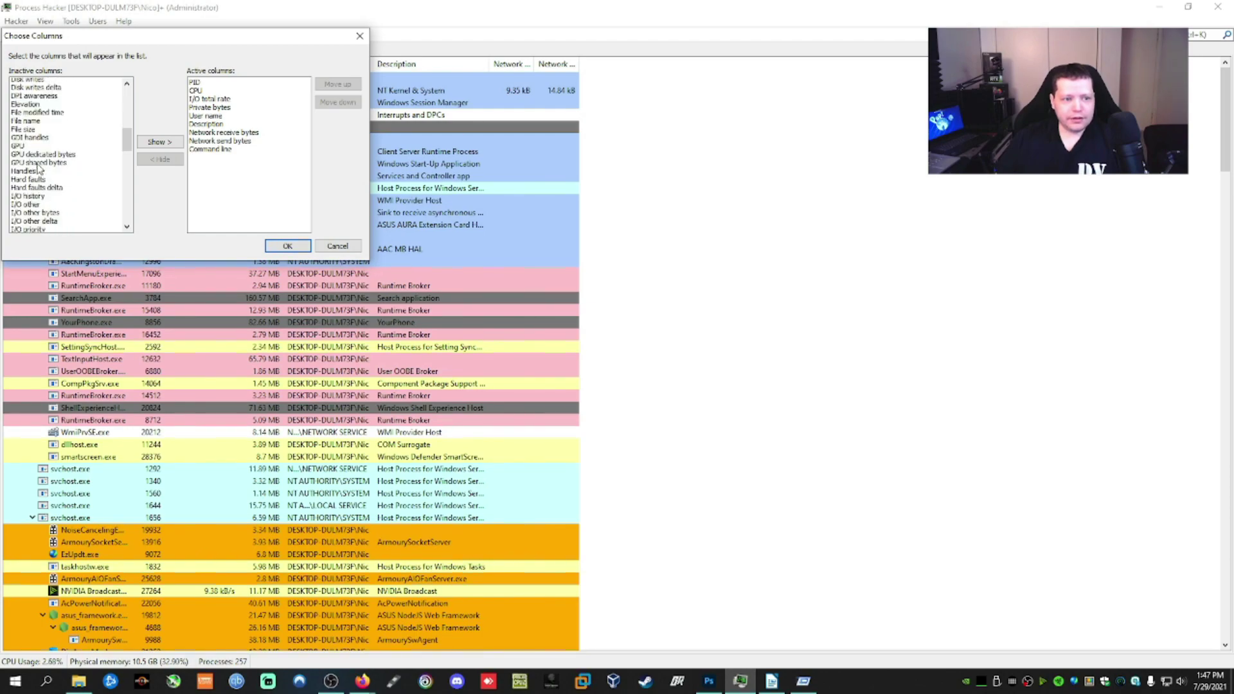
{"action": "scroll", "coordinate": [25, 149], "scroll_direction": "down", "scroll_amount": 3}
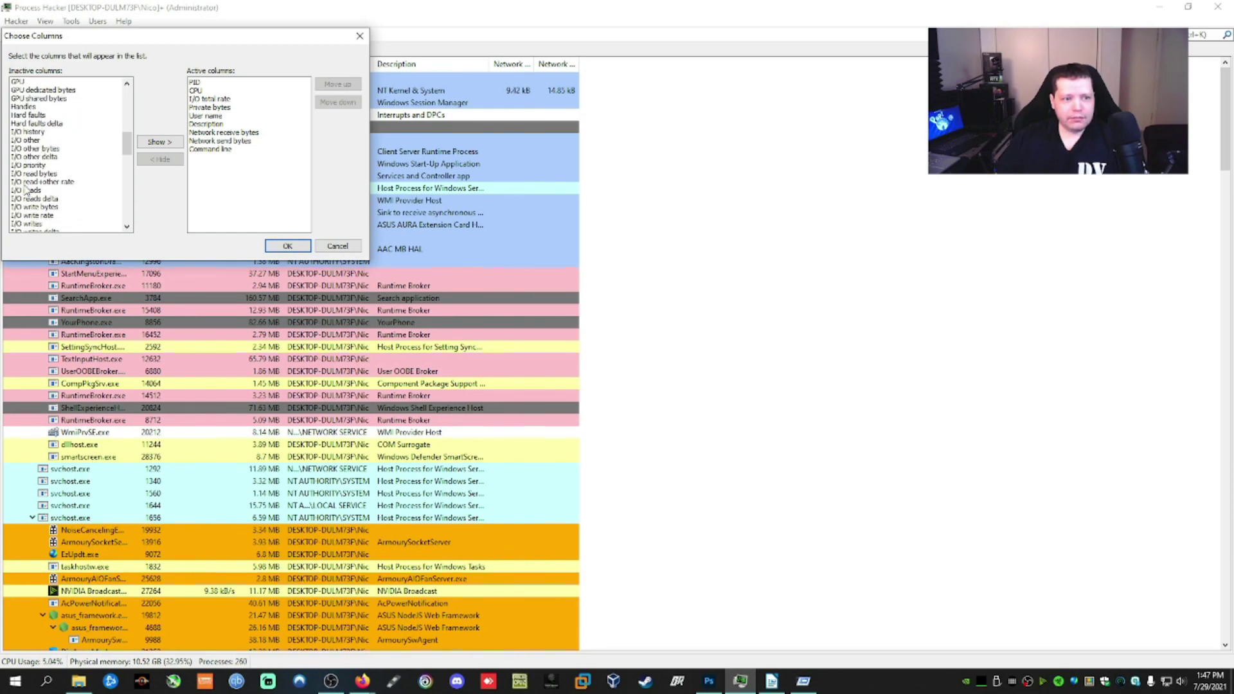
{"action": "double_click", "coordinate": [24, 183]}
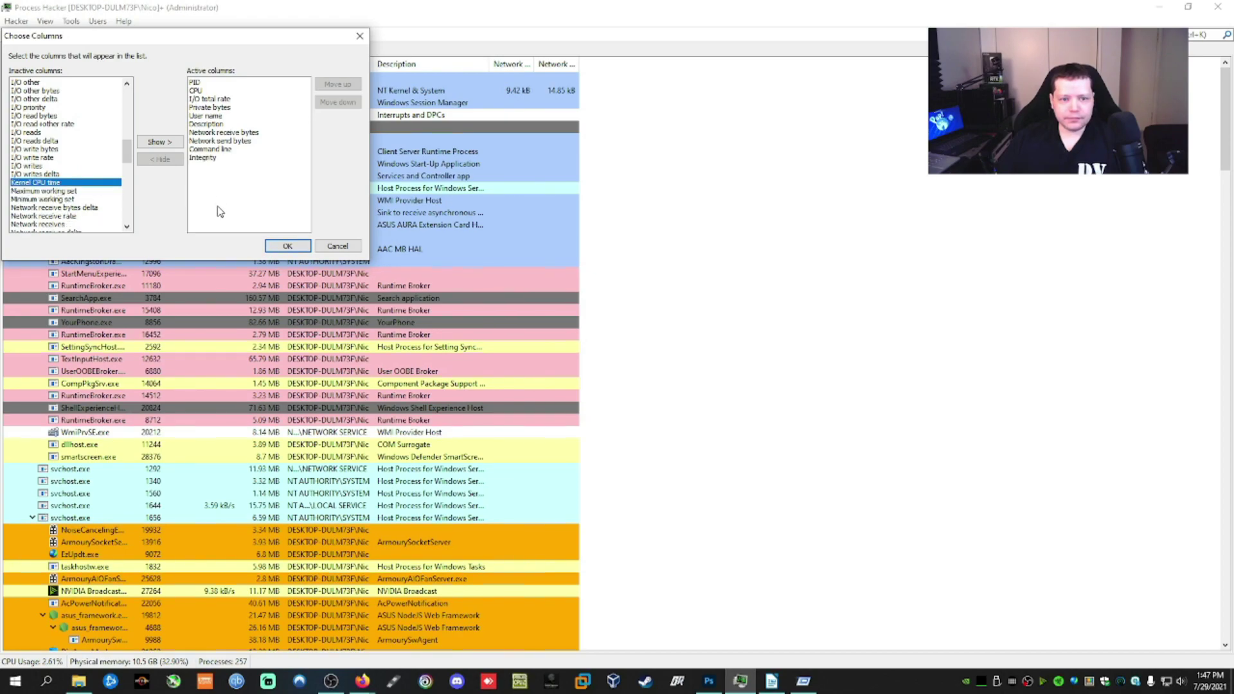
{"action": "left_click", "coordinate": [287, 246]}
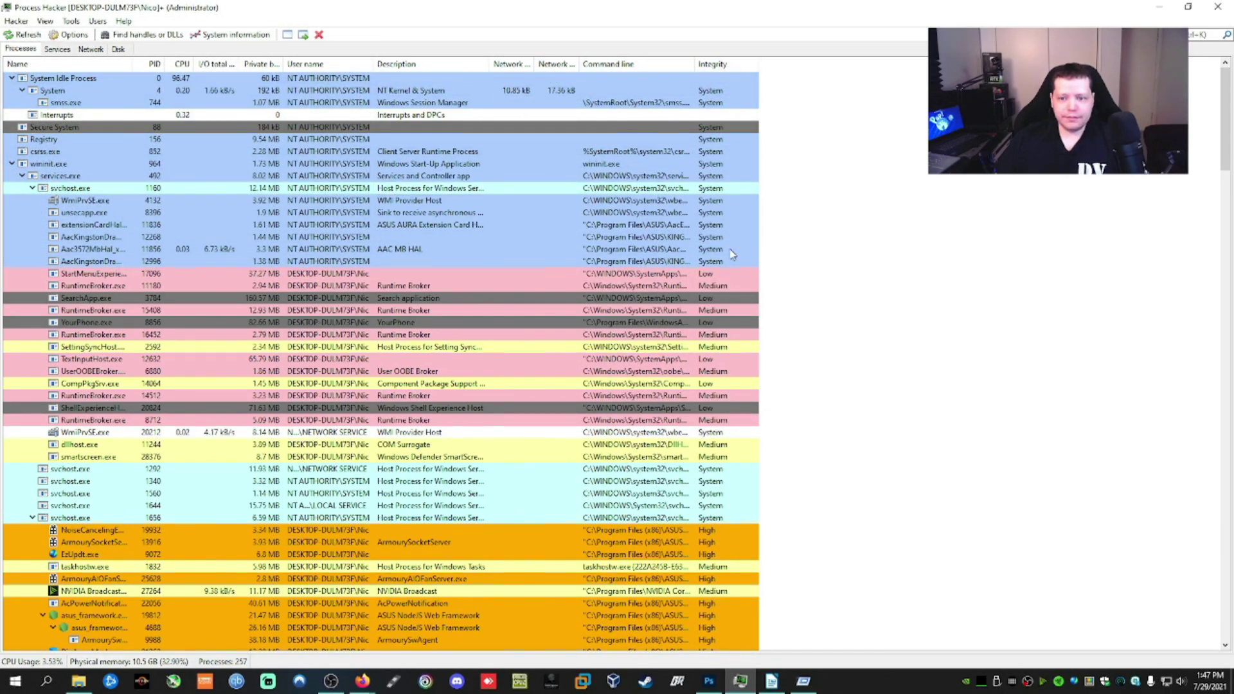
{"action": "scroll", "coordinate": [322, 147], "scroll_direction": "down", "scroll_amount": 7}
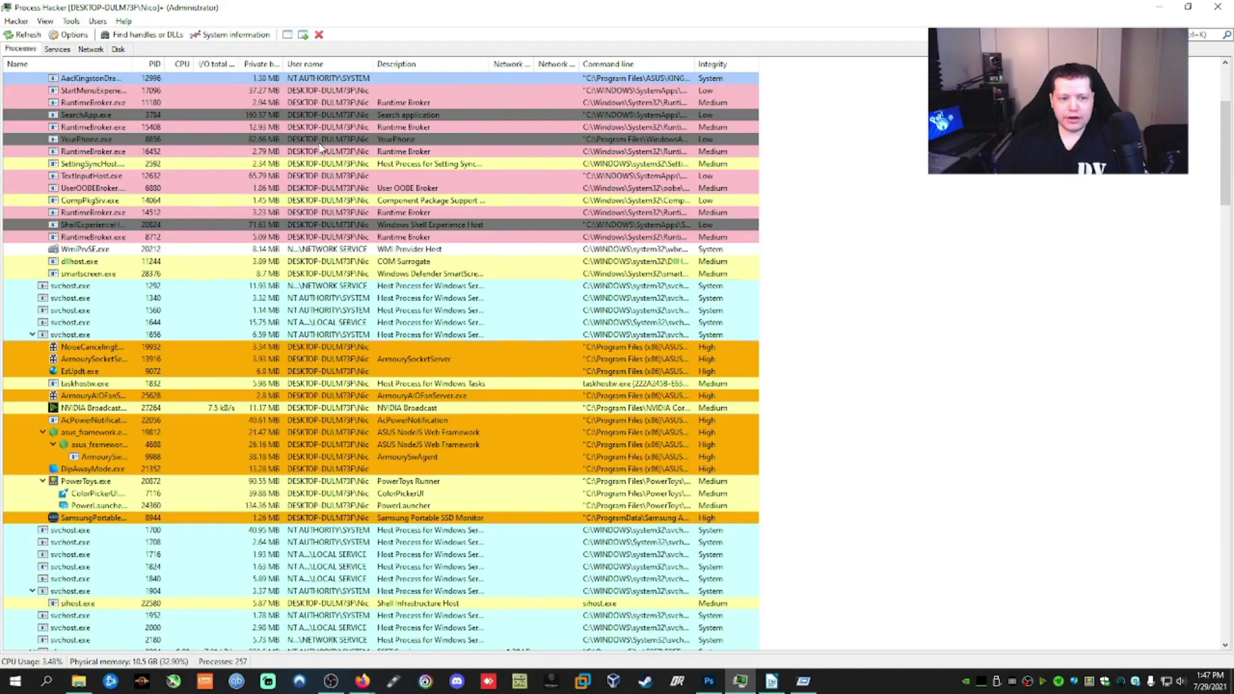
{"action": "scroll", "coordinate": [321, 148], "scroll_direction": "down", "scroll_amount": 10}
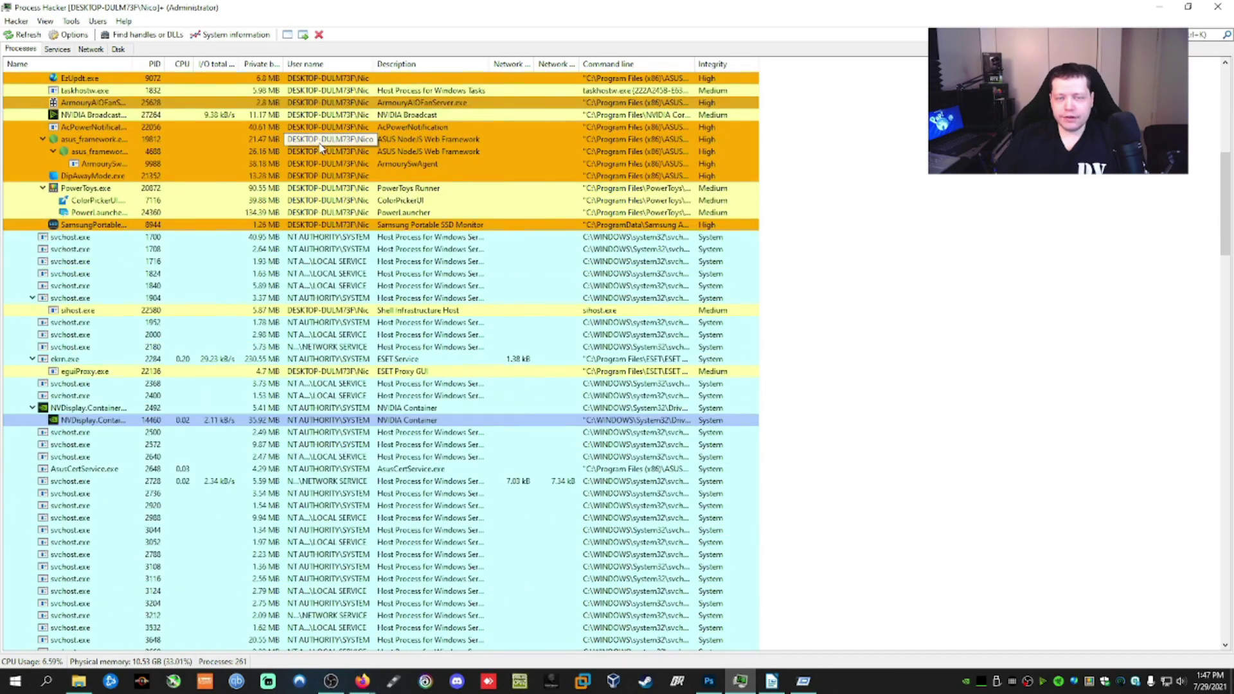
{"action": "scroll", "coordinate": [322, 148], "scroll_direction": "down", "scroll_amount": 6}
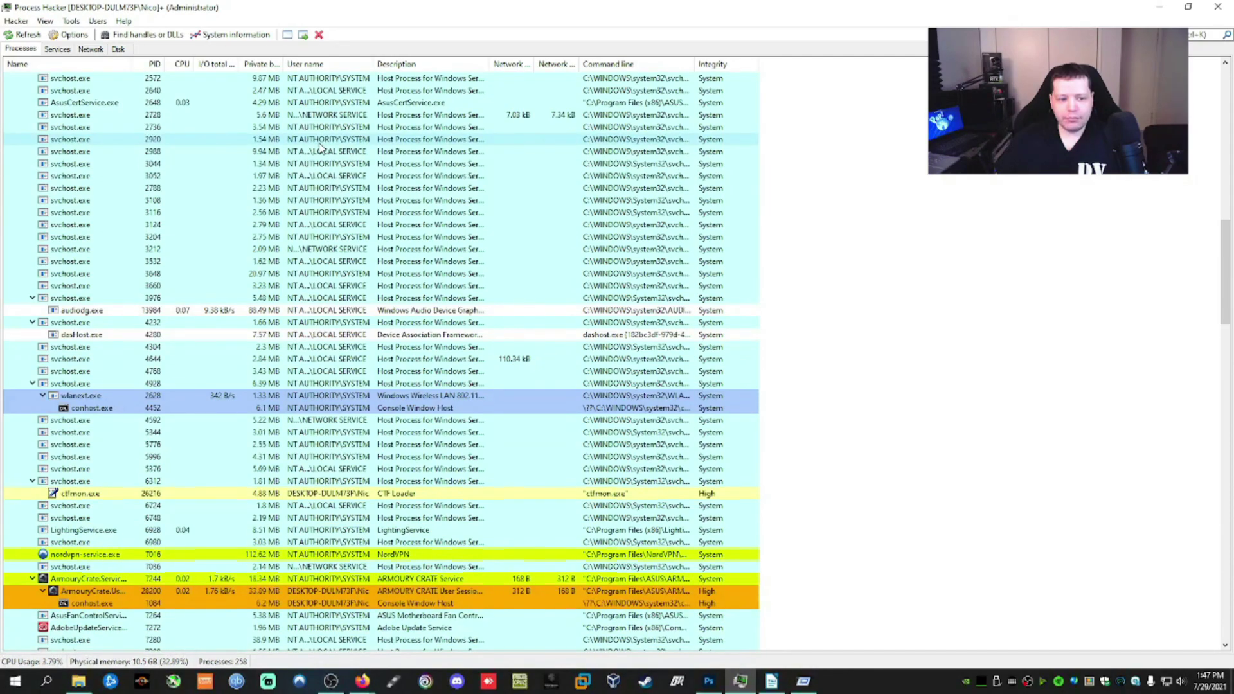
{"action": "scroll", "coordinate": [320, 148], "scroll_direction": "down", "scroll_amount": 2}
{"action": "scroll", "coordinate": [256, 323], "scroll_direction": "down", "scroll_amount": 5}
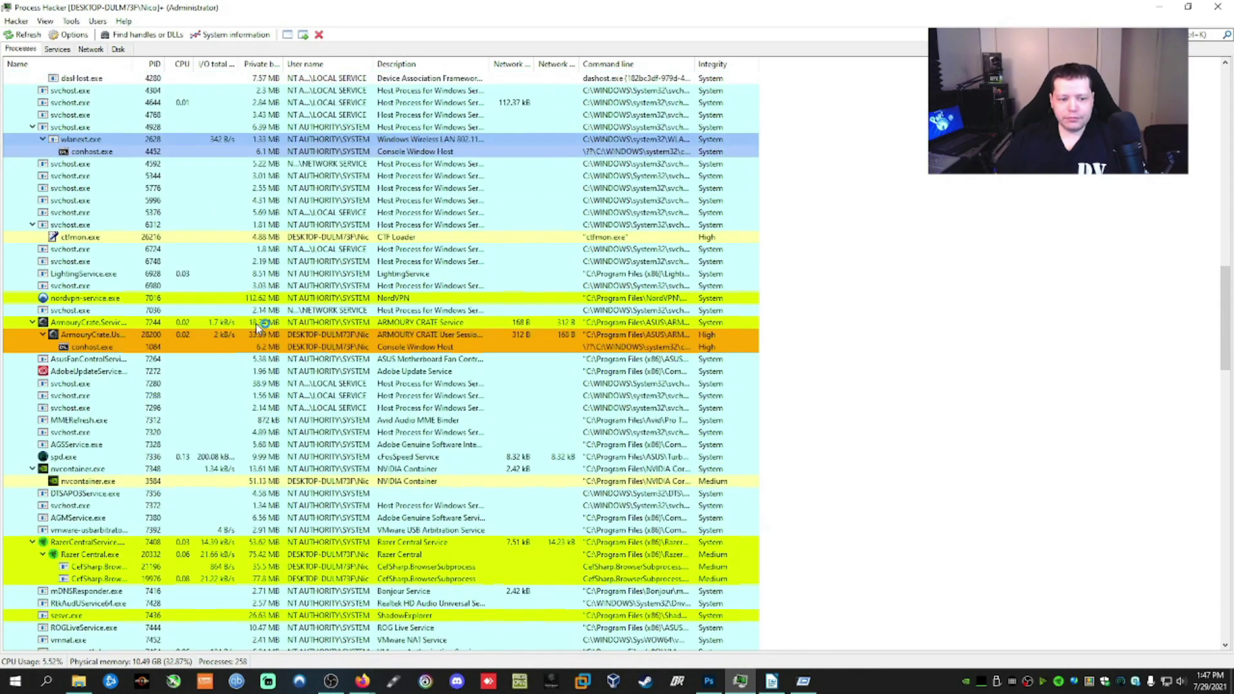
{"action": "scroll", "coordinate": [255, 323], "scroll_direction": "down", "scroll_amount": 4}
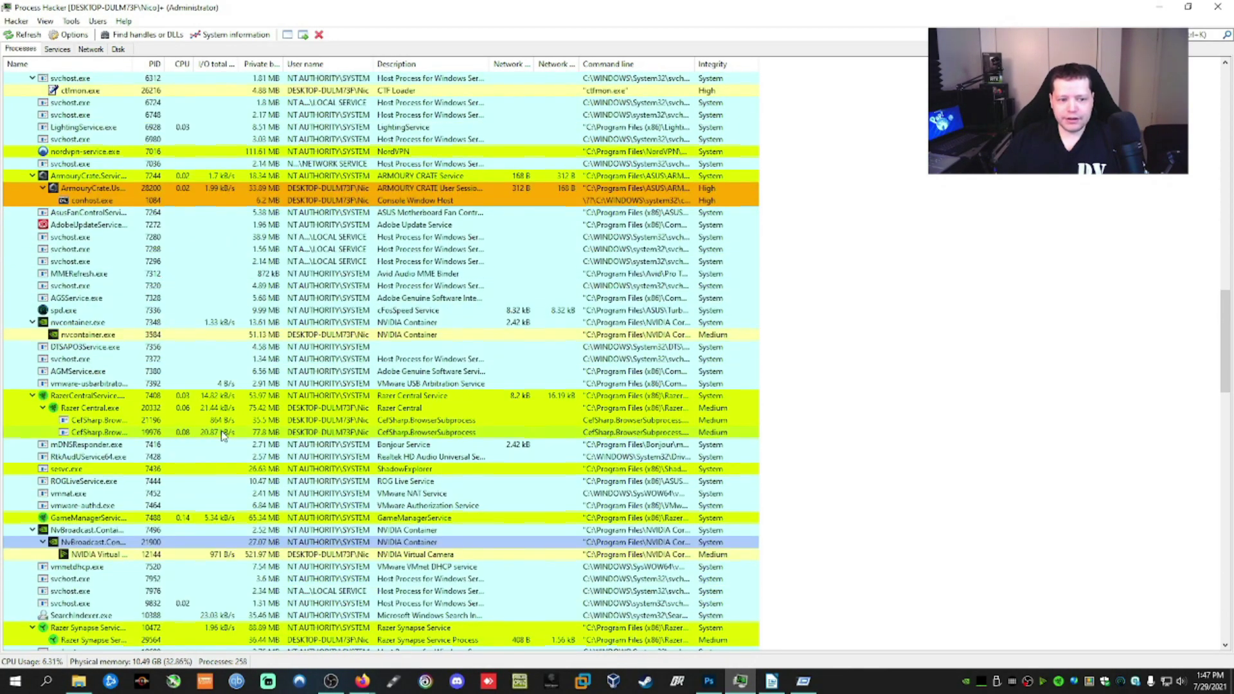
{"action": "scroll", "coordinate": [221, 433], "scroll_direction": "down", "scroll_amount": 20}
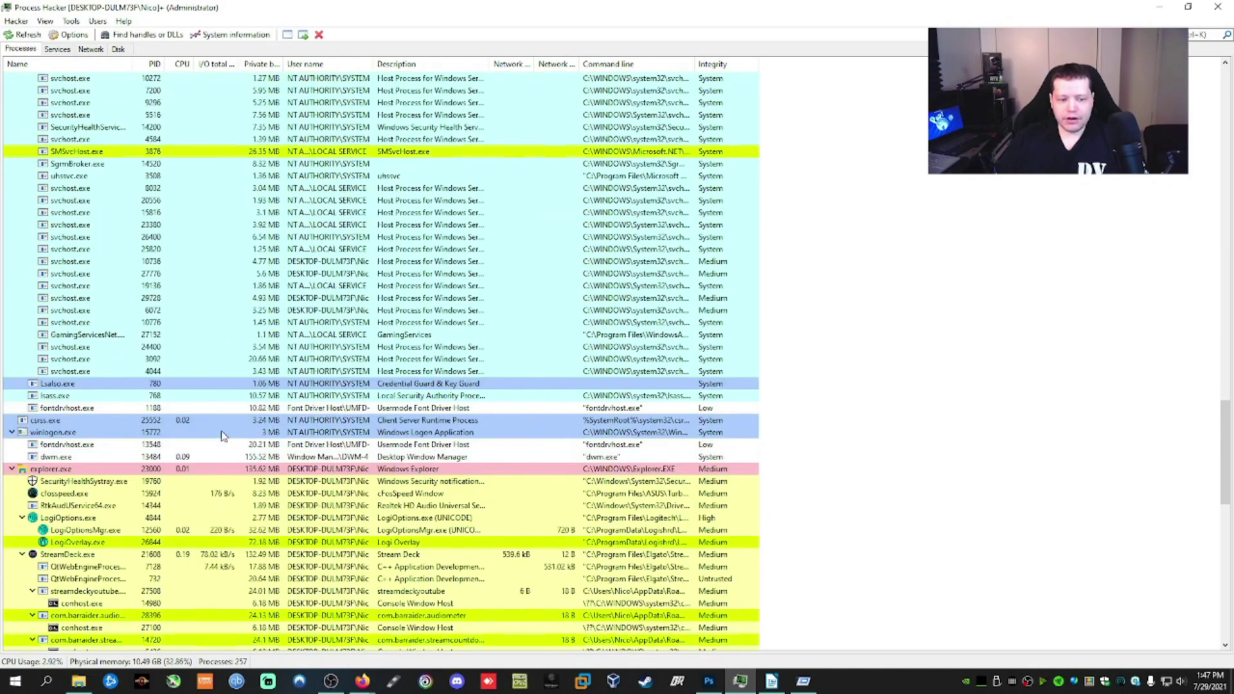
{"action": "scroll", "coordinate": [221, 435], "scroll_direction": "down", "scroll_amount": 14}
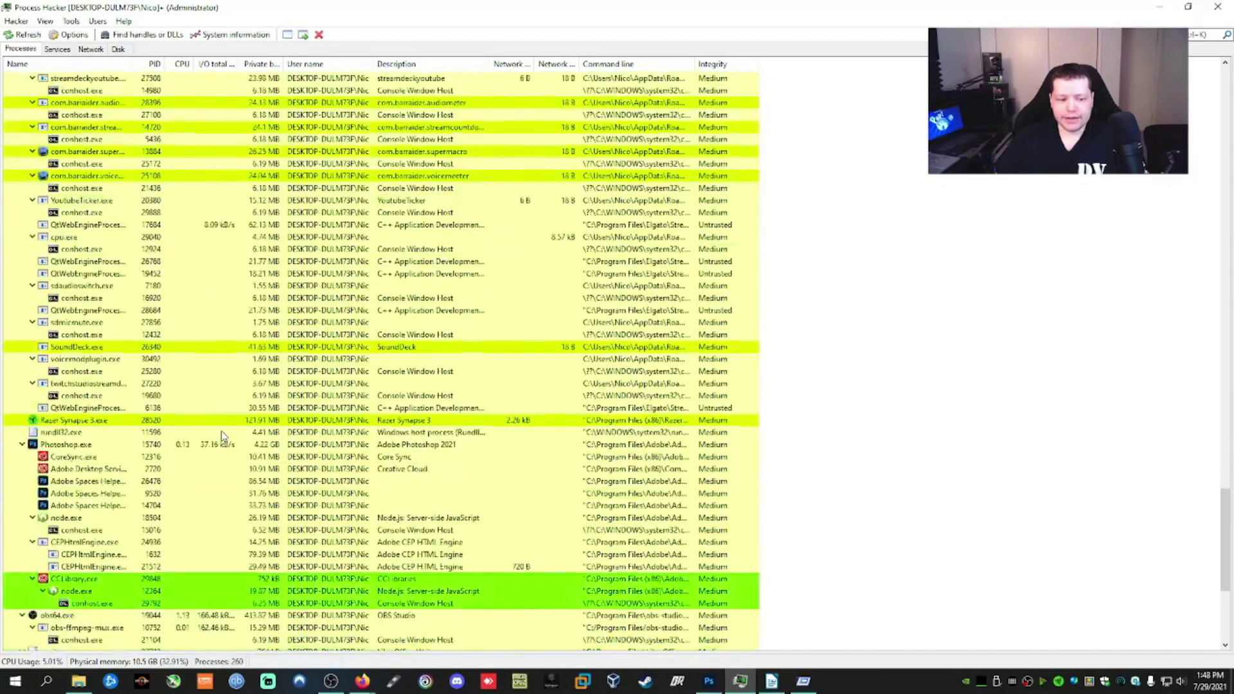
{"action": "scroll", "coordinate": [221, 435], "scroll_direction": "down", "scroll_amount": 3}
{"action": "scroll", "coordinate": [221, 435], "scroll_direction": "down", "scroll_amount": 3}
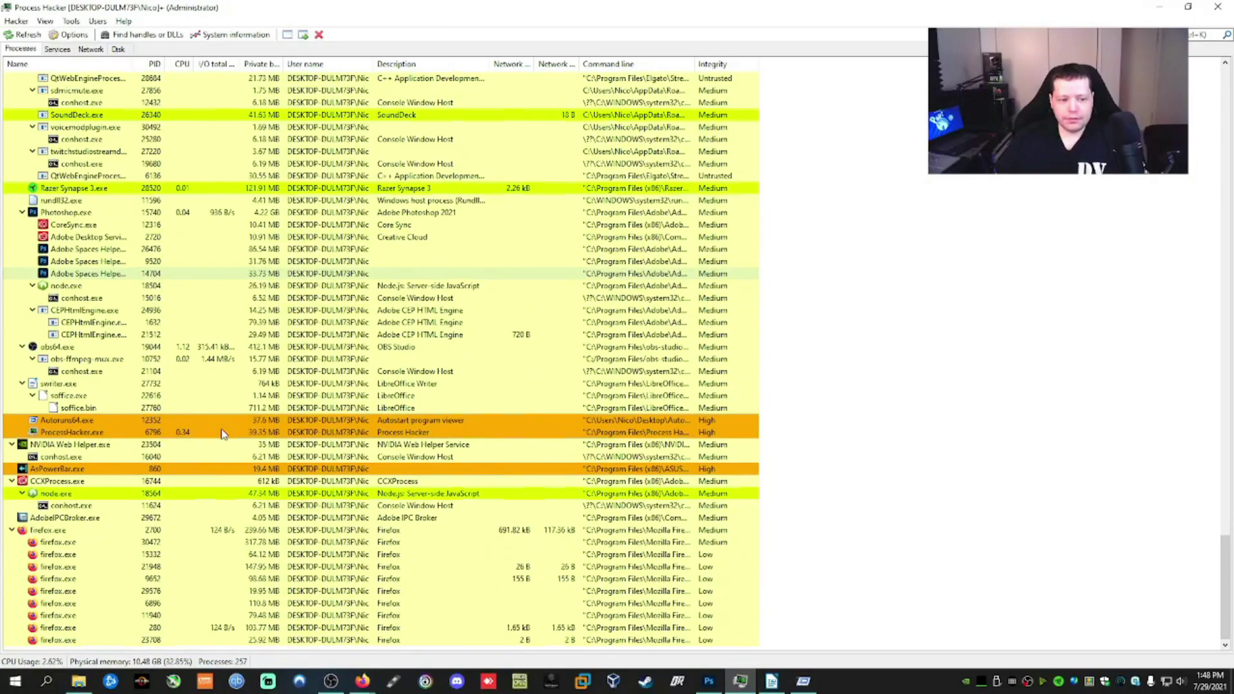
{"action": "scroll", "coordinate": [463, 485], "scroll_direction": "up", "scroll_amount": 16}
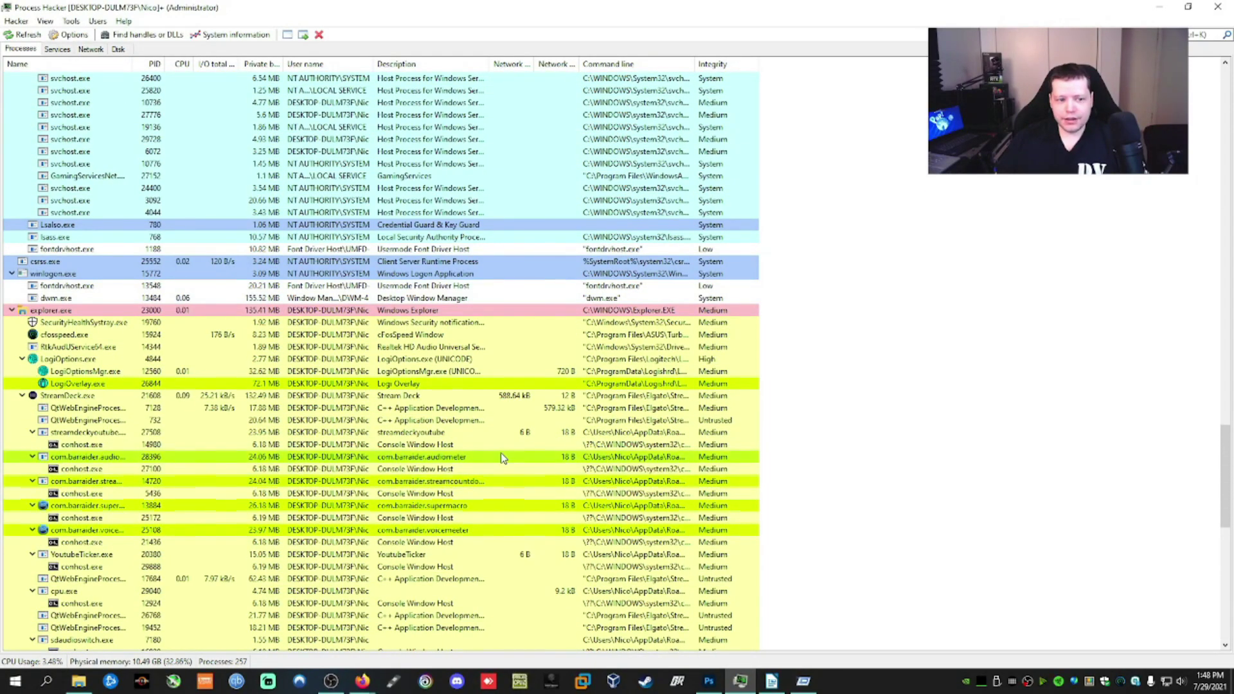
{"action": "scroll", "coordinate": [501, 454], "scroll_direction": "up", "scroll_amount": 5}
{"action": "scroll", "coordinate": [502, 458], "scroll_direction": "up", "scroll_amount": 2}
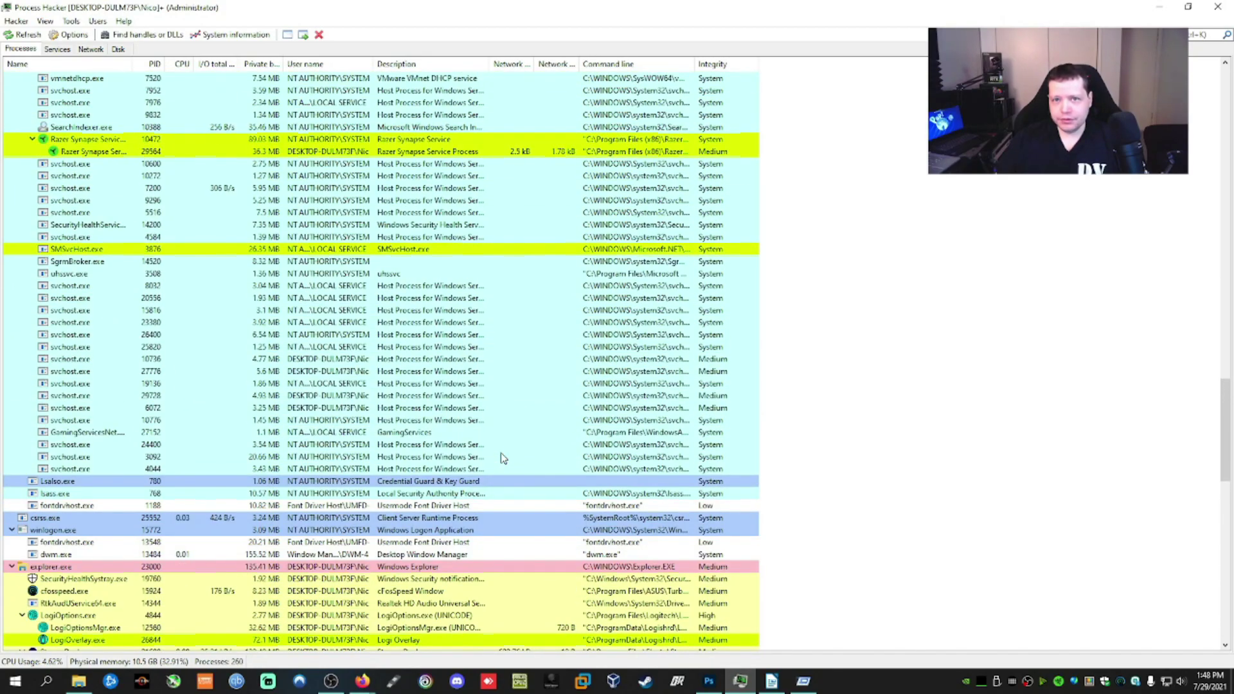
{"action": "scroll", "coordinate": [502, 457], "scroll_direction": "up", "scroll_amount": 15}
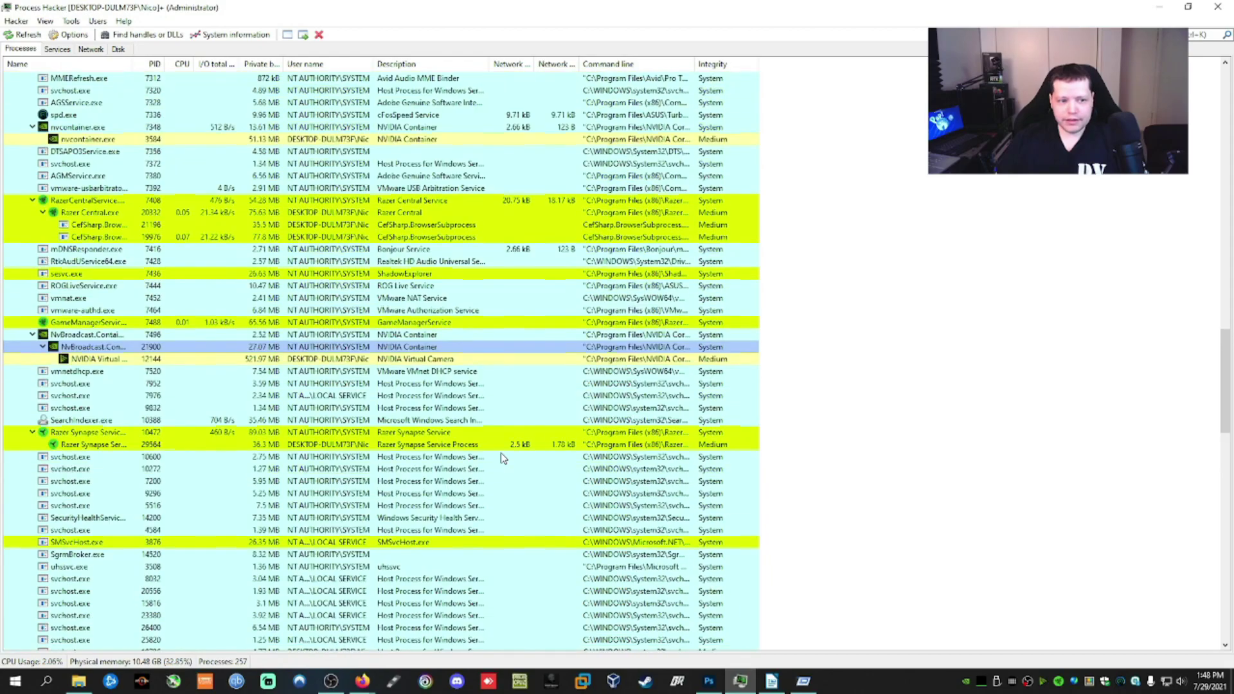
{"action": "scroll", "coordinate": [502, 458], "scroll_direction": "up", "scroll_amount": 13}
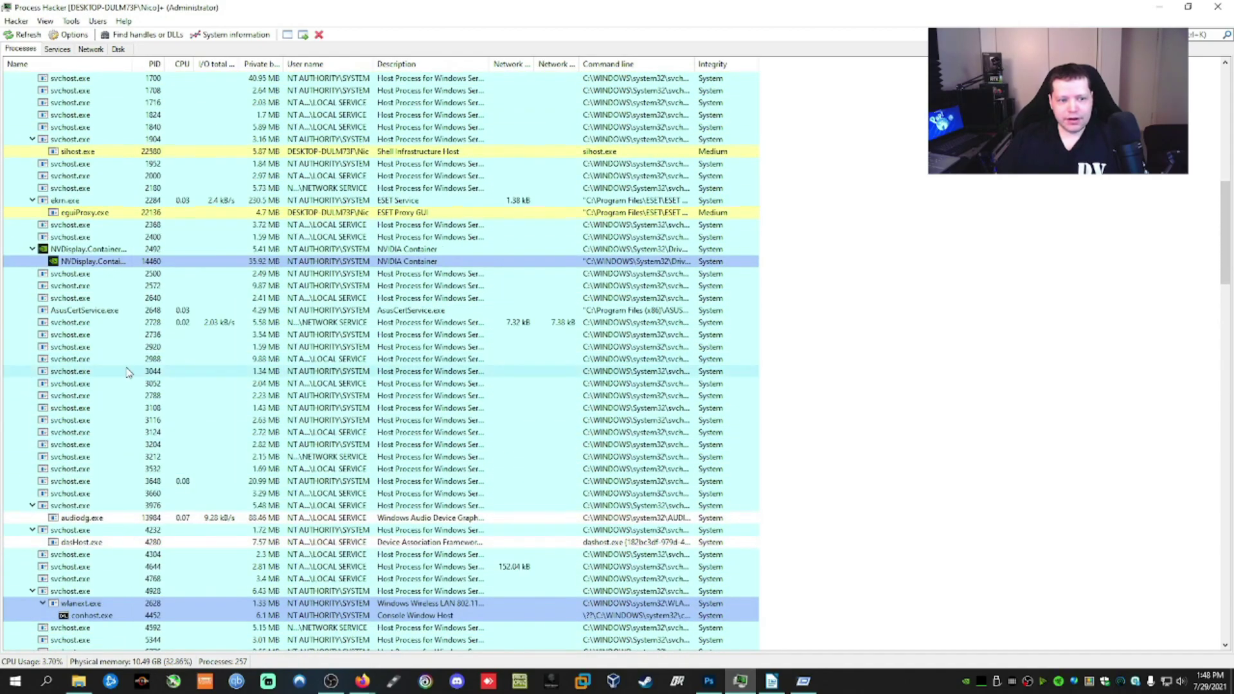
{"action": "scroll", "coordinate": [159, 303], "scroll_direction": "up", "scroll_amount": 7}
{"action": "scroll", "coordinate": [159, 303], "scroll_direction": "up", "scroll_amount": 1}
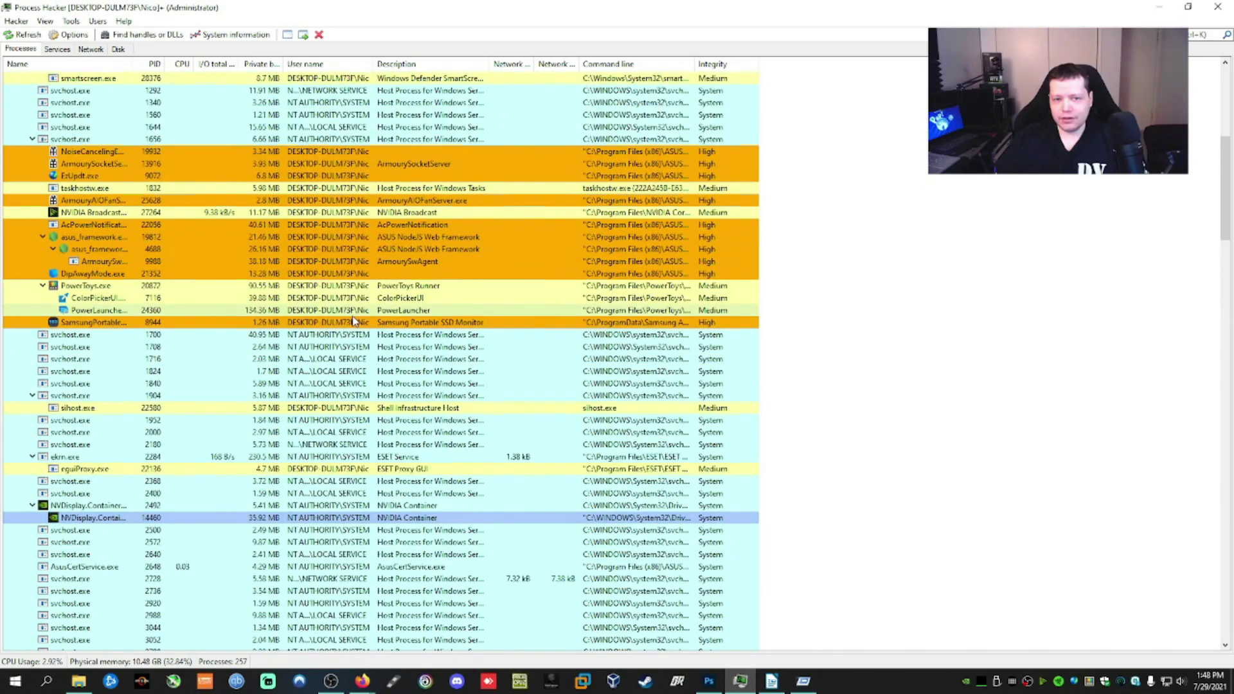
{"action": "scroll", "coordinate": [148, 435], "scroll_direction": "up", "scroll_amount": 10}
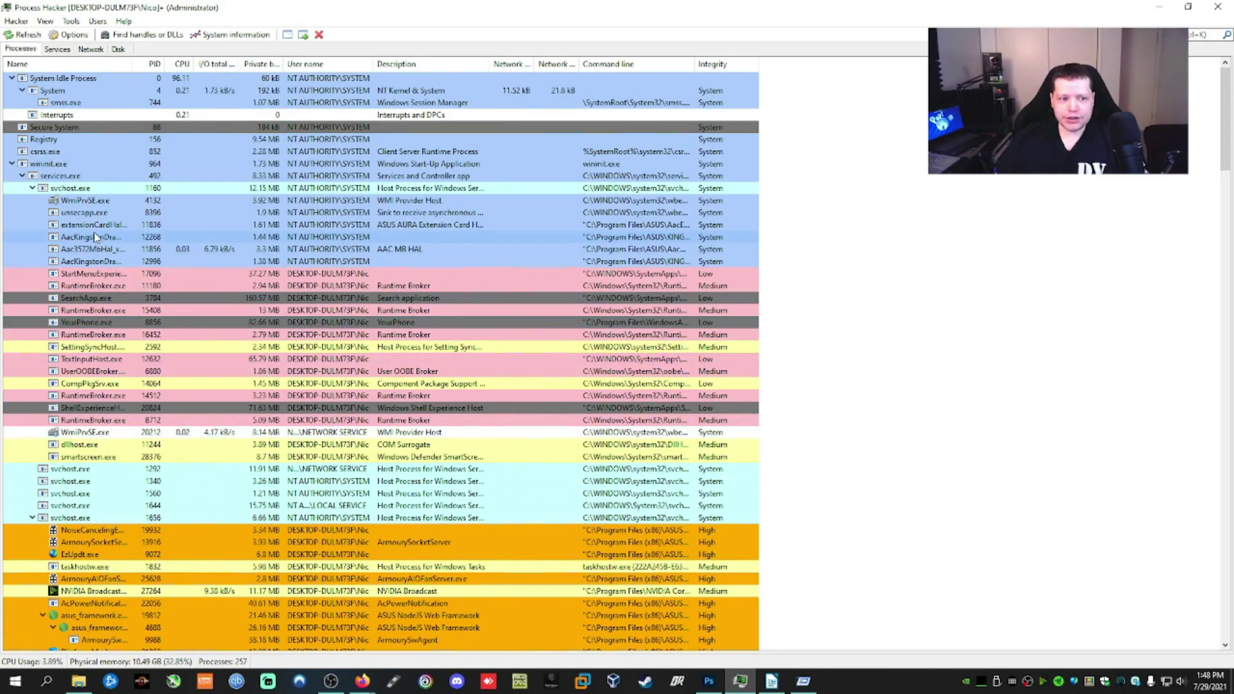
{"action": "mouse_move", "coordinate": [84, 240]}
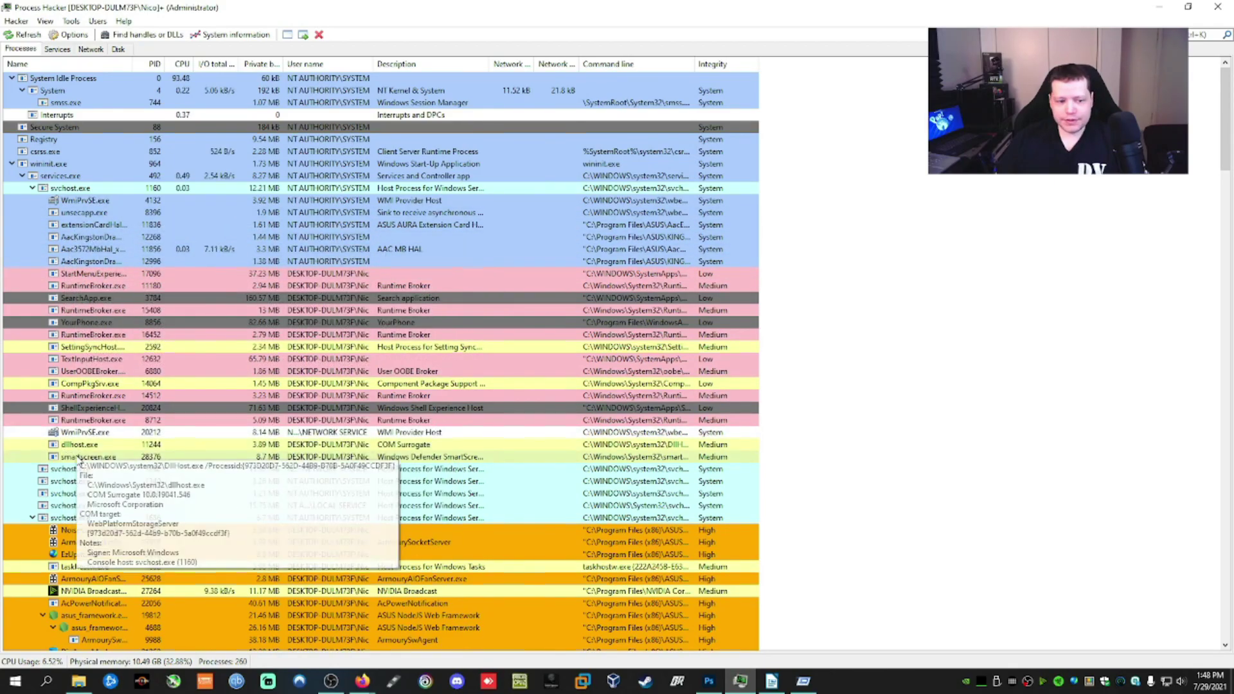
{"action": "mouse_move", "coordinate": [80, 472]}
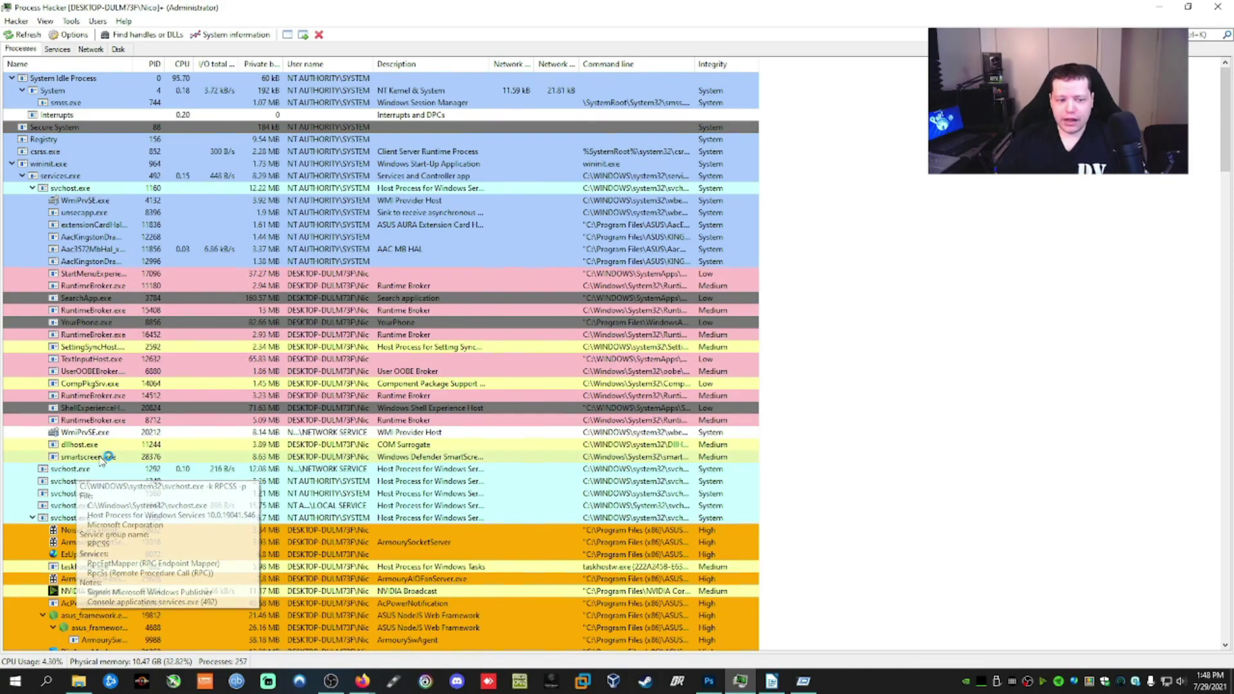
{"action": "scroll", "coordinate": [101, 458], "scroll_direction": "down", "scroll_amount": 5}
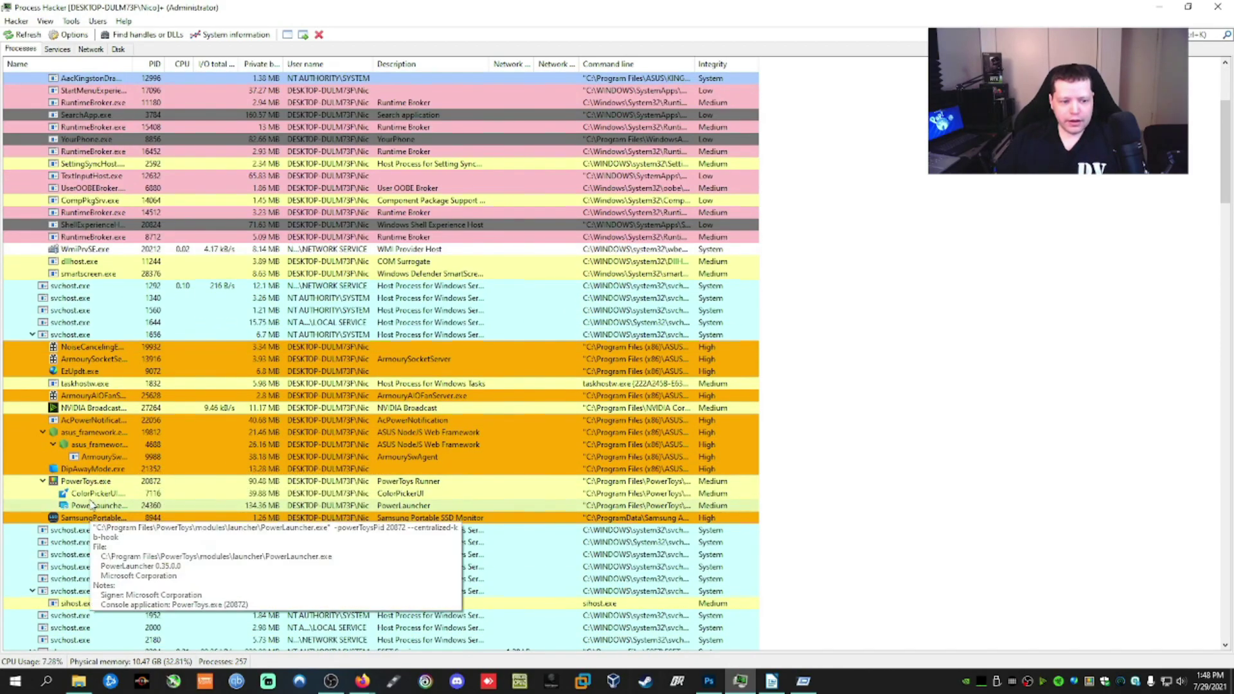
Open ColorPickerUI's Priority menu, dismiss it, then open TextInputHost.exe's context menu
{"action": "right_click", "coordinate": [91, 493]}
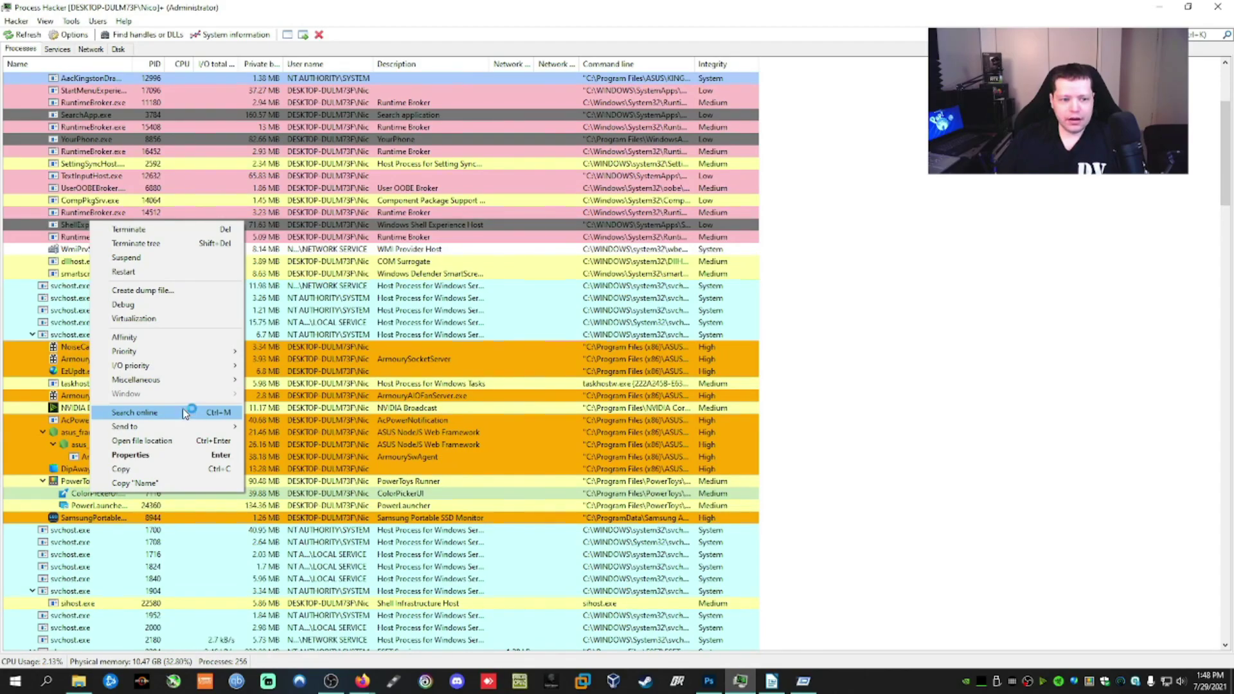
{"action": "mouse_move", "coordinate": [188, 352]}
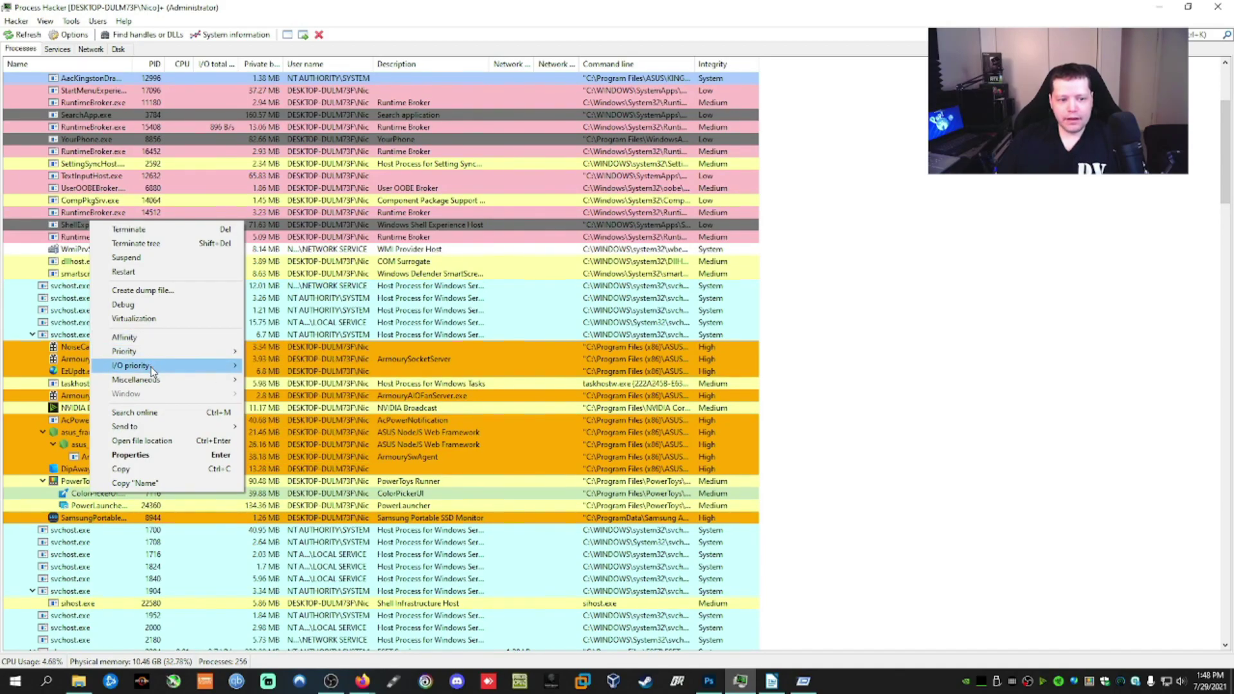
{"action": "left_click", "coordinate": [341, 364]}
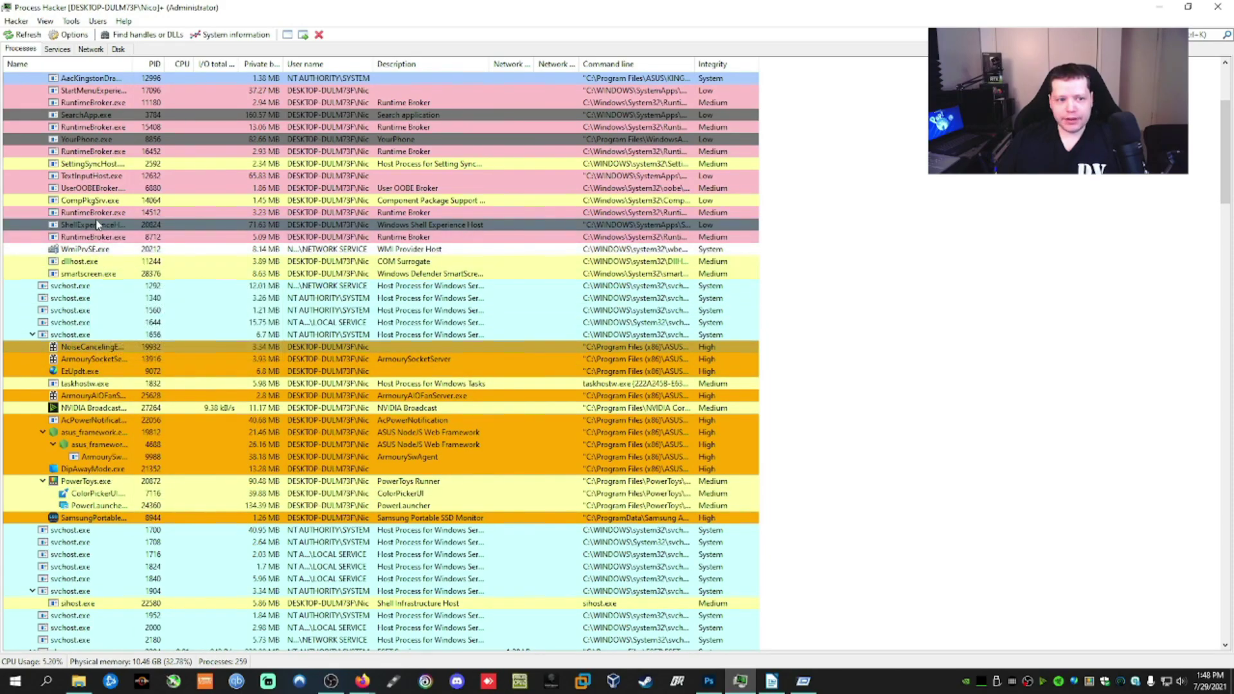
{"action": "right_click", "coordinate": [95, 173]}
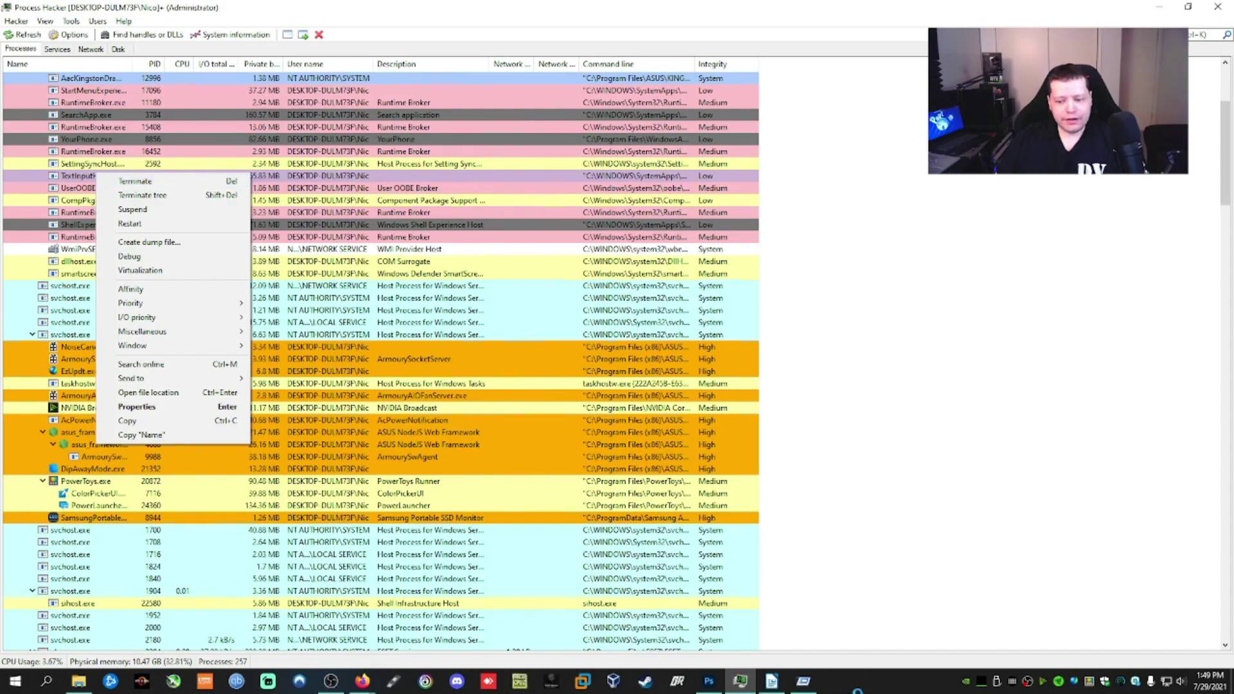
Launch Task Manager from the taskbar, scroll its Processes tab, and close it
{"action": "right_click", "coordinate": [853, 686]}
{"action": "left_click", "coordinate": [885, 625]}
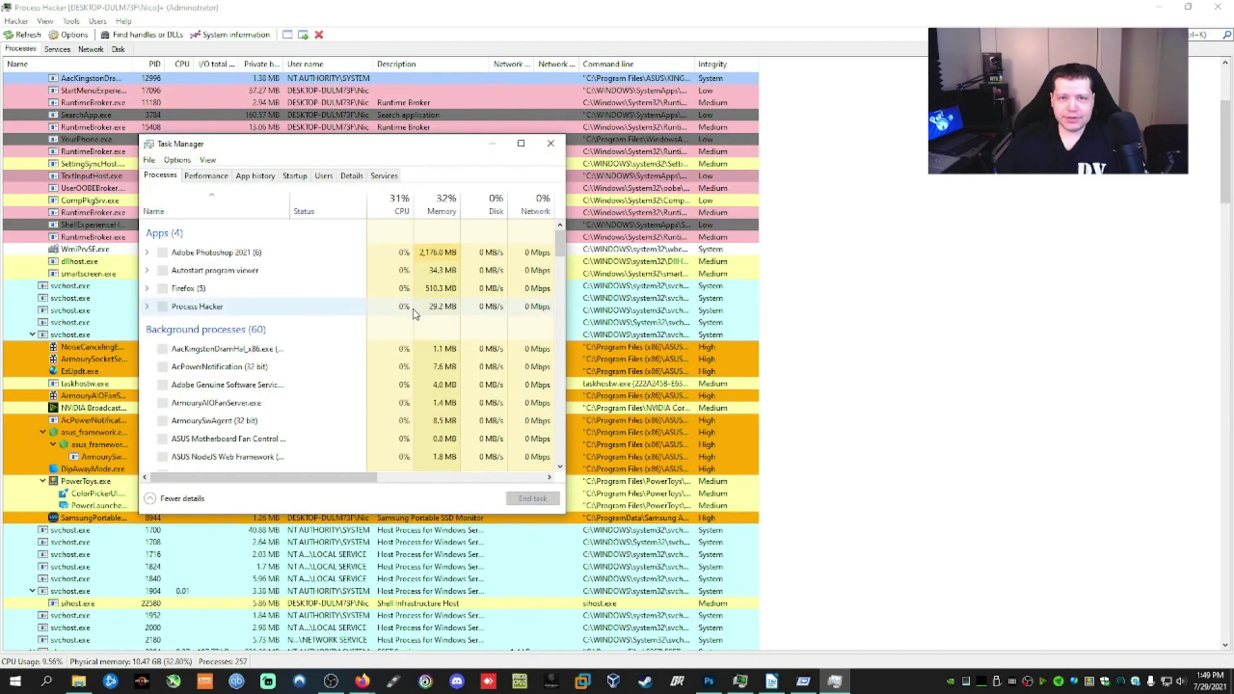
{"action": "scroll", "coordinate": [364, 300], "scroll_direction": "down", "scroll_amount": 3}
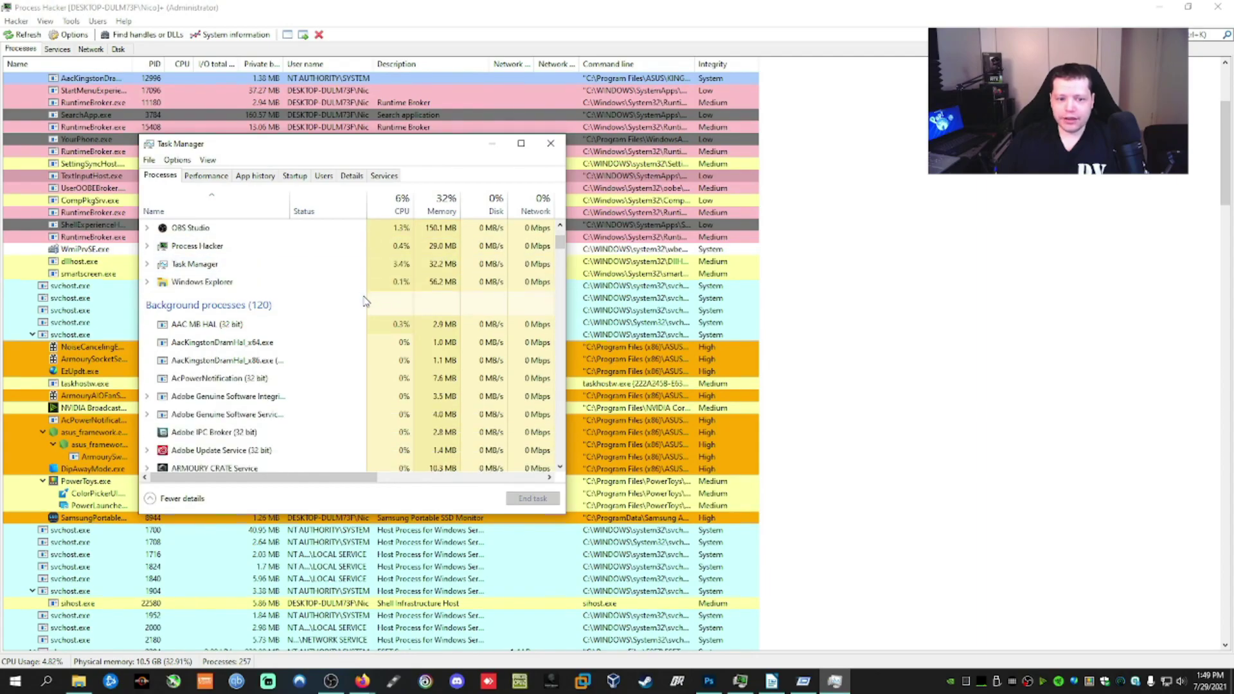
{"action": "scroll", "coordinate": [366, 300], "scroll_direction": "down", "scroll_amount": 1}
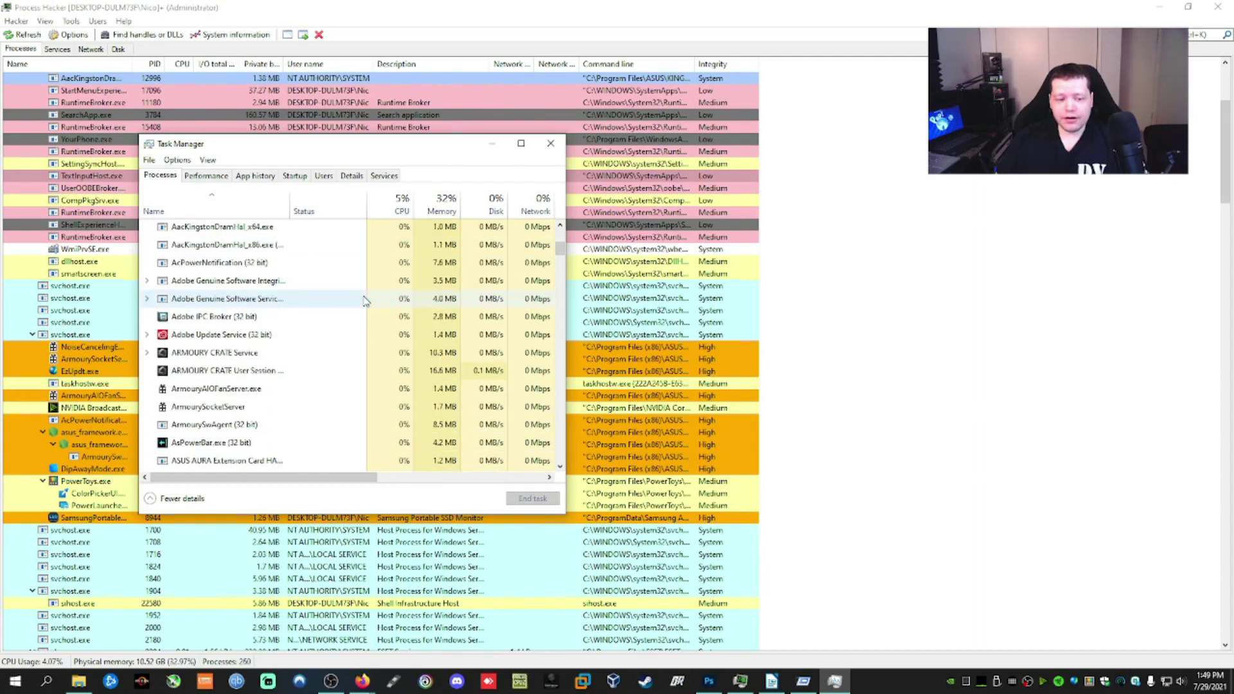
{"action": "scroll", "coordinate": [364, 300], "scroll_direction": "down", "scroll_amount": 3}
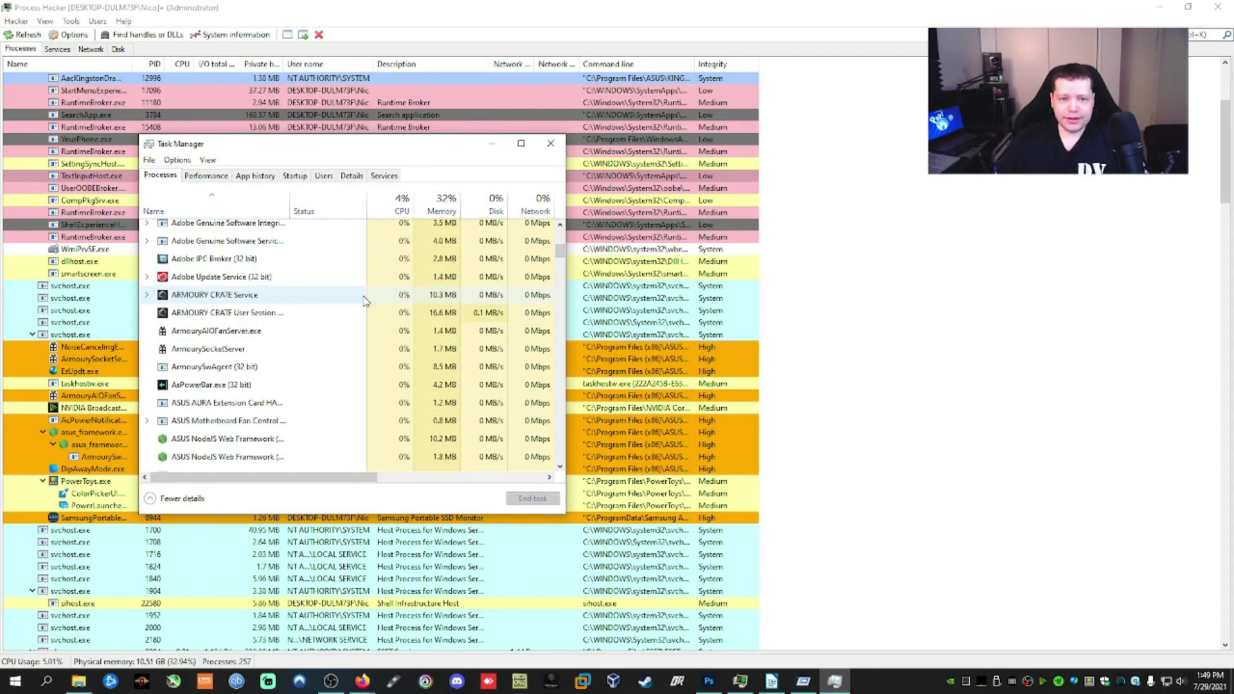
{"action": "left_click", "coordinate": [551, 144]}
{"action": "left_click", "coordinate": [803, 681]}
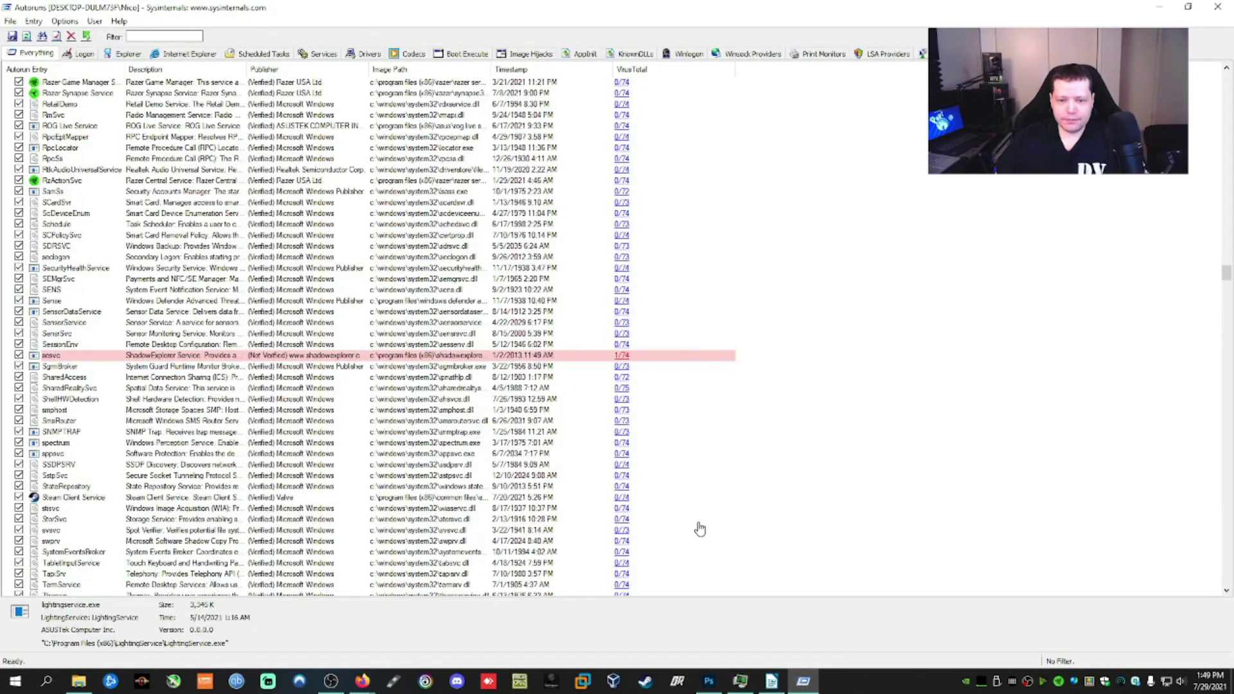
{"action": "scroll", "coordinate": [444, 294], "scroll_direction": "up", "scroll_amount": 13}
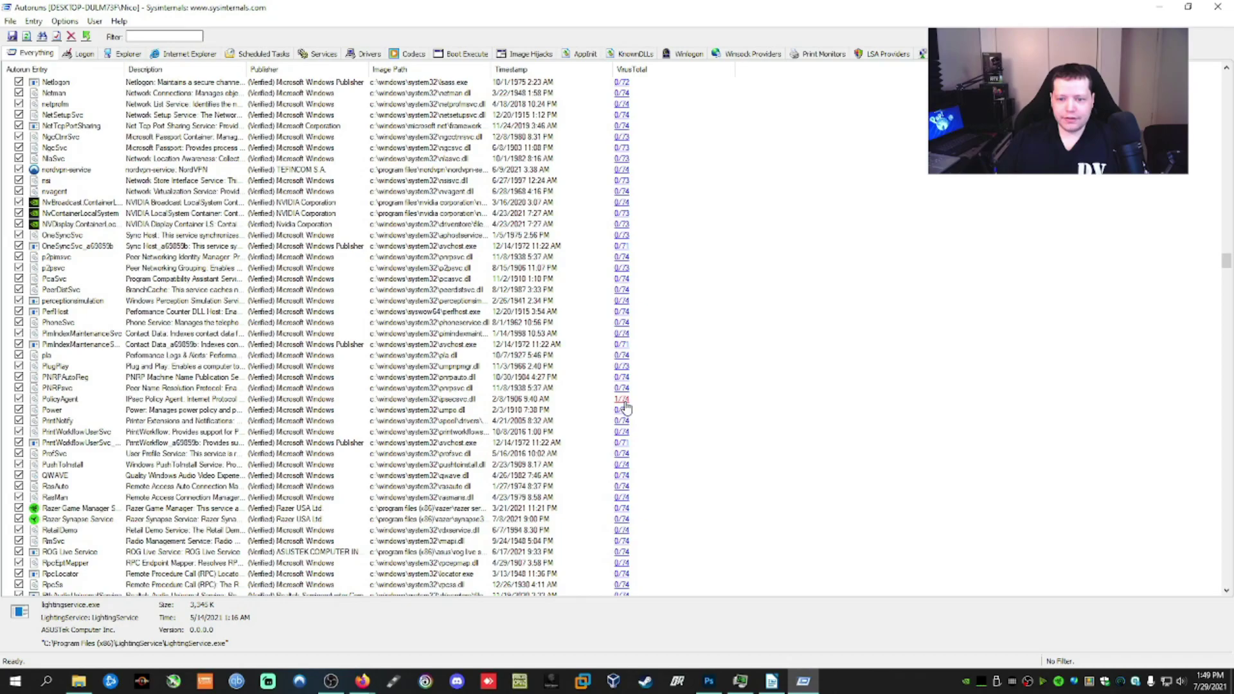
{"action": "scroll", "coordinate": [624, 315], "scroll_direction": "up", "scroll_amount": 2}
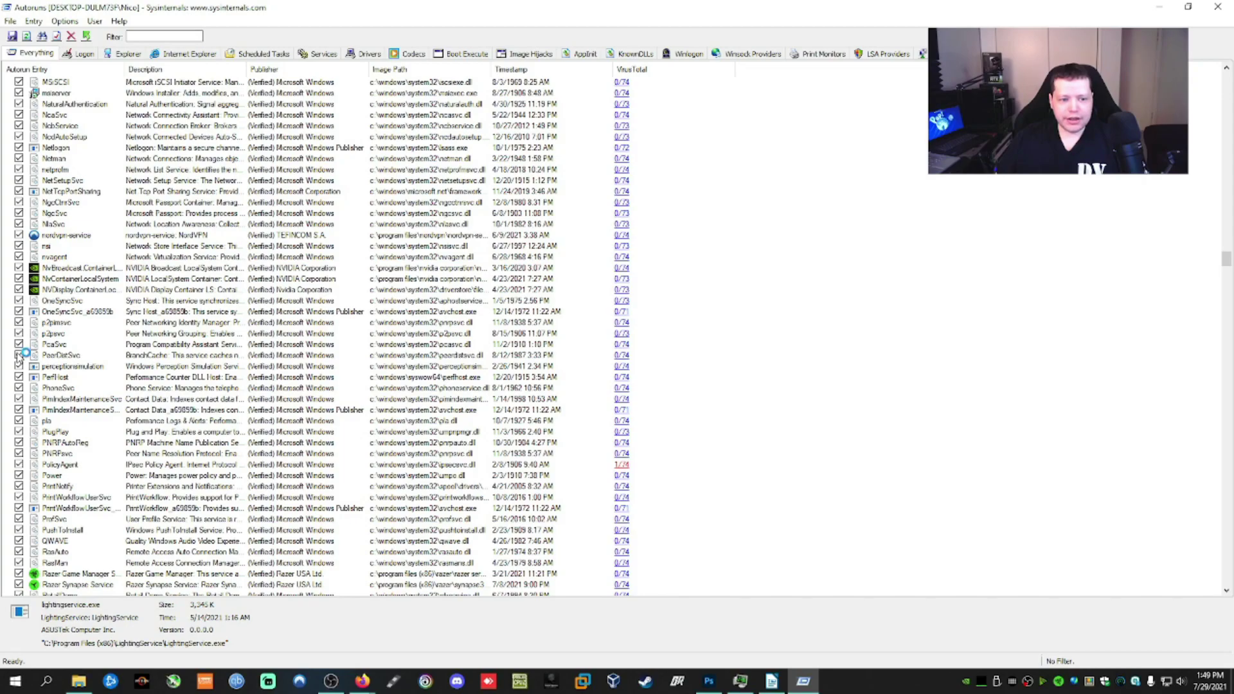
{"action": "right_click", "coordinate": [74, 355]}
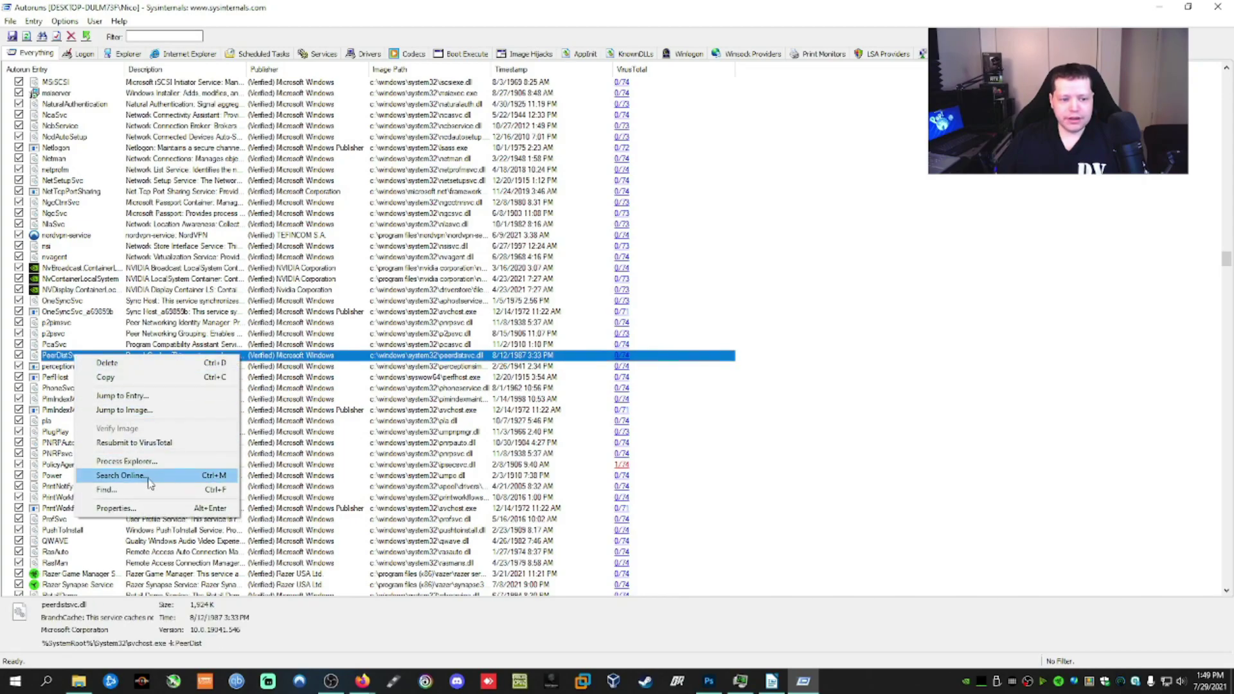
{"action": "left_click", "coordinate": [151, 510]}
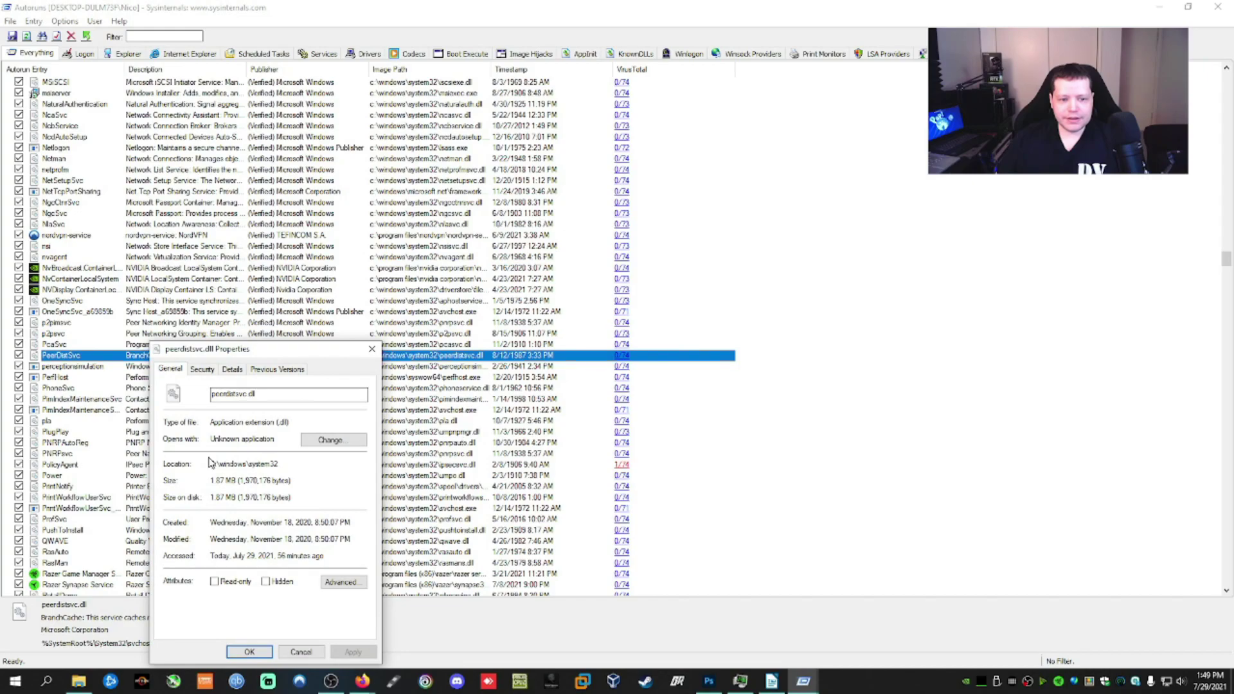
{"action": "left_click", "coordinate": [253, 396]}
{"action": "double_click", "coordinate": [252, 397]}
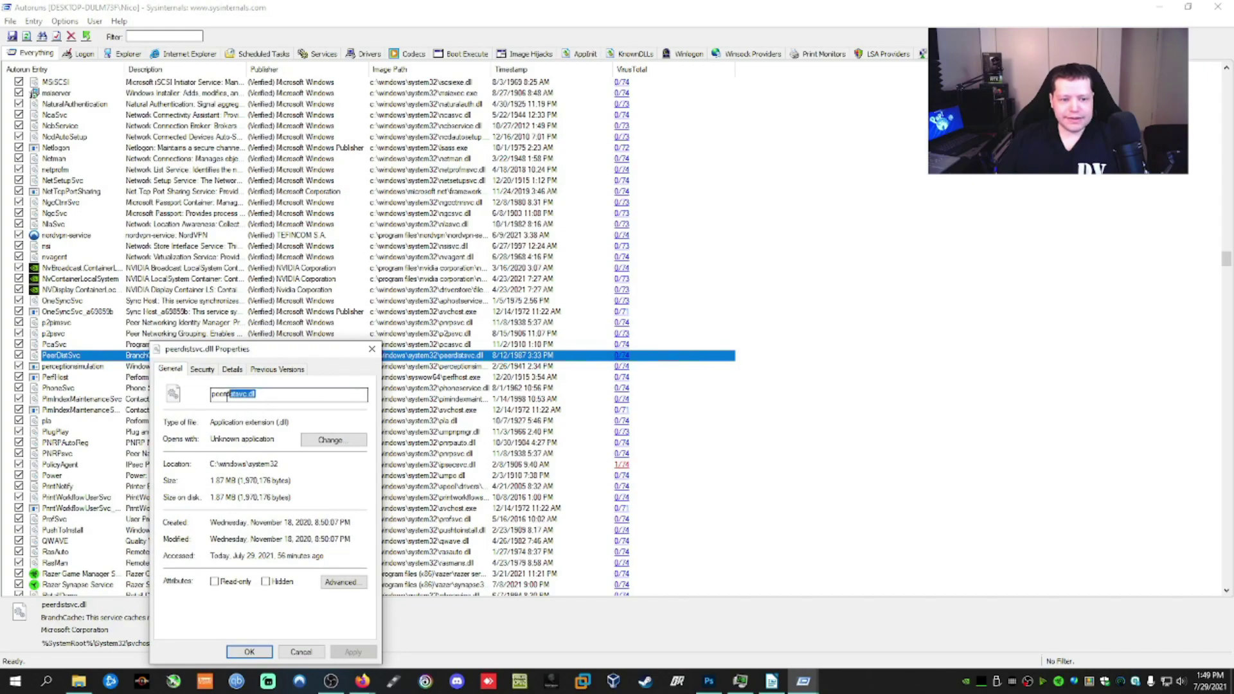
{"action": "left_click", "coordinate": [371, 351]}
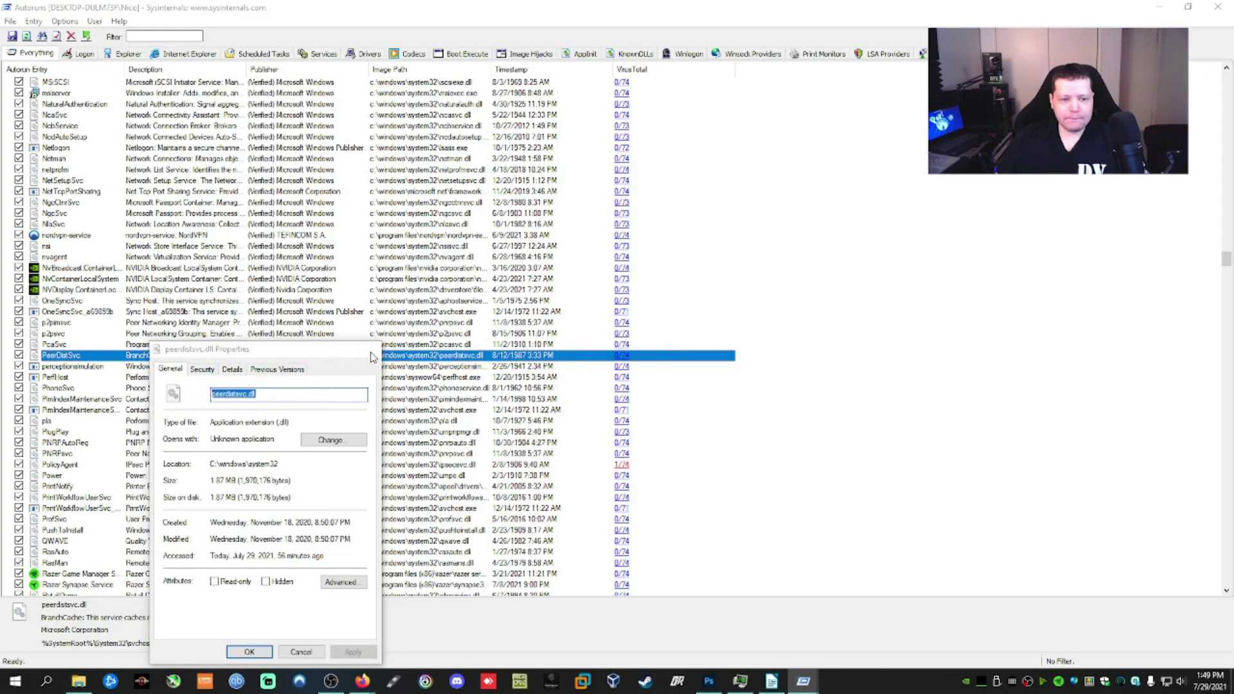
{"action": "right_click", "coordinate": [117, 358]}
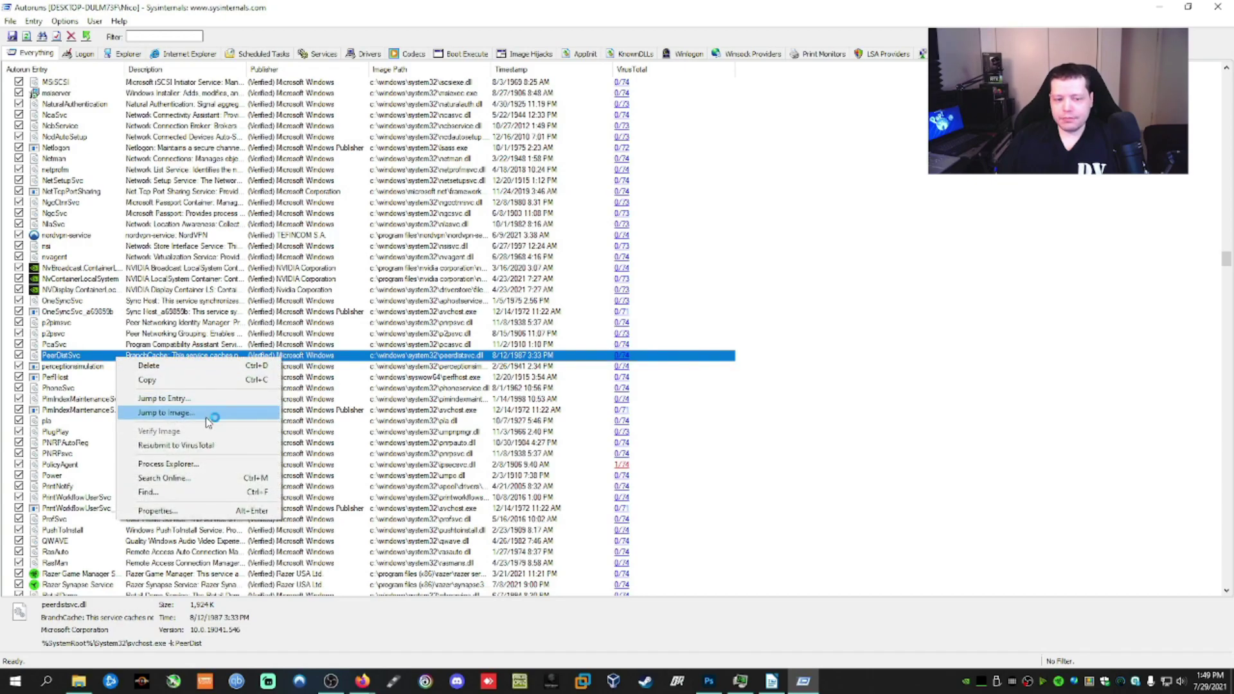
{"action": "left_click", "coordinate": [87, 360]}
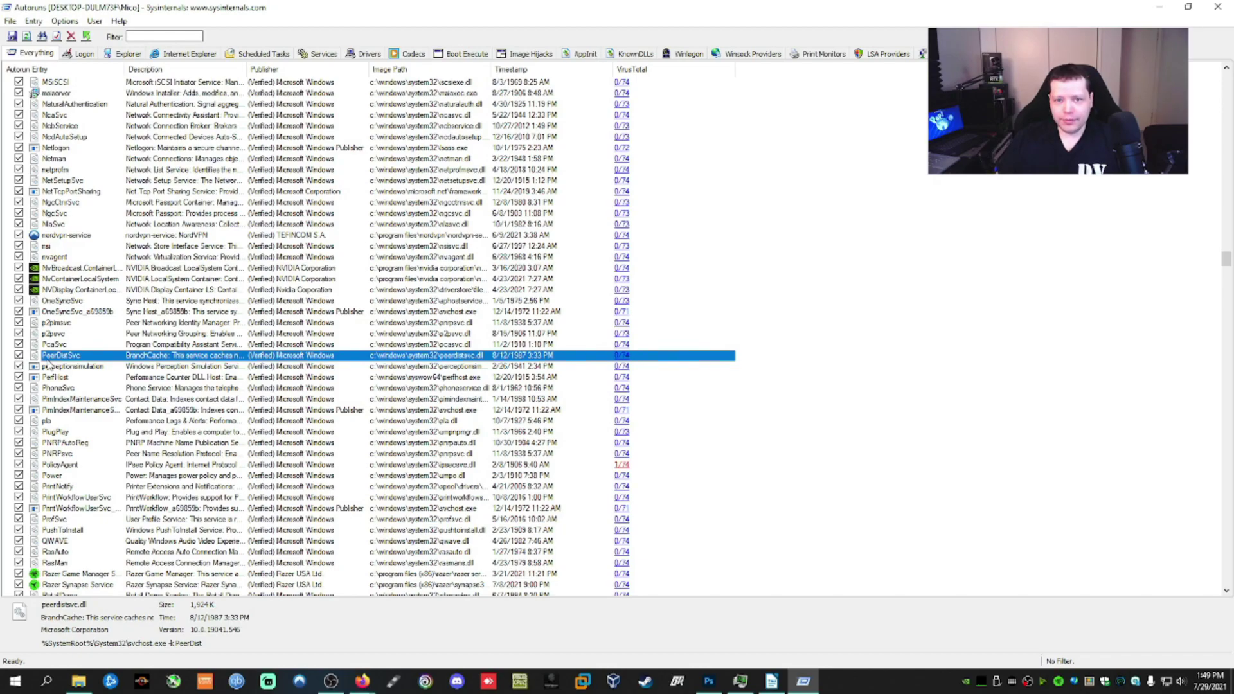
{"action": "right_click", "coordinate": [229, 355]}
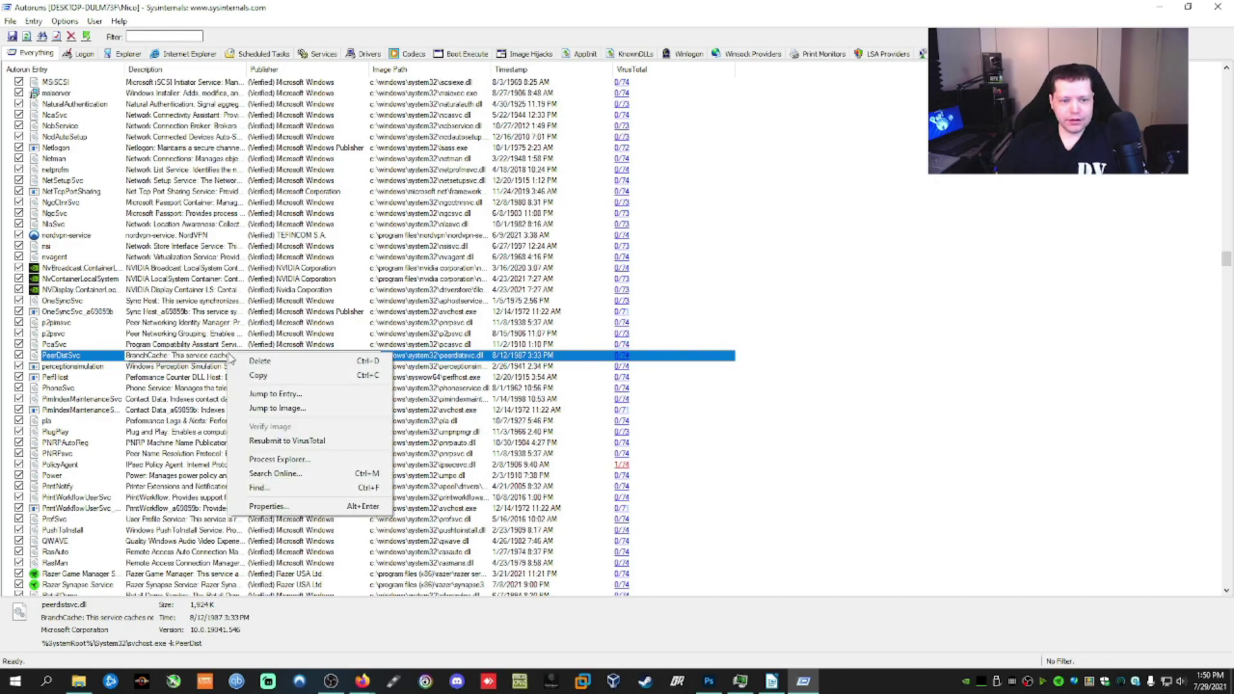
{"action": "left_click", "coordinate": [287, 395]}
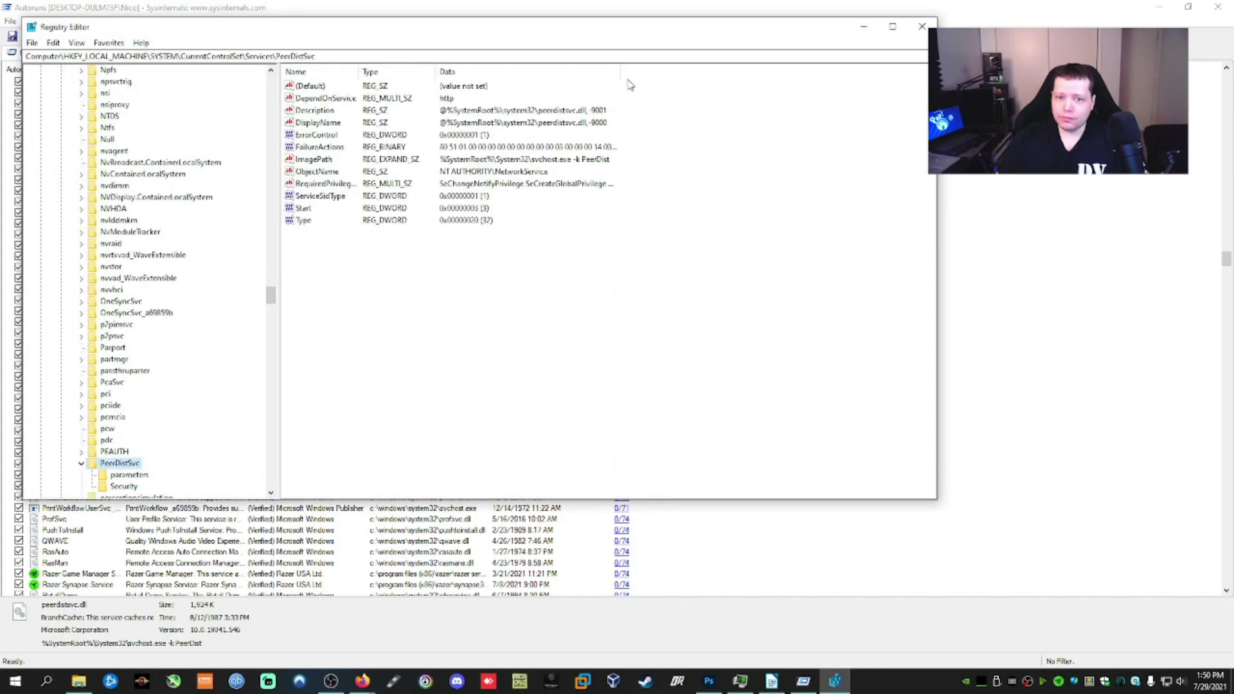
{"action": "left_click", "coordinate": [921, 27]}
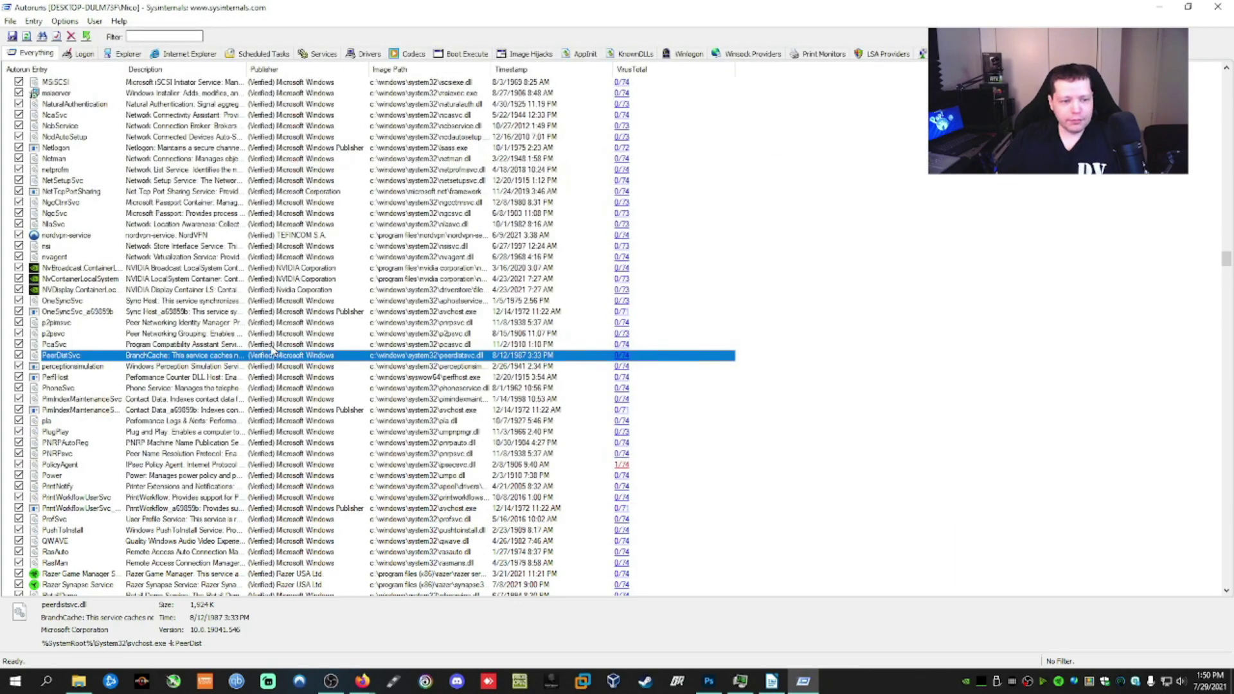
Scroll the Everything list from services down to drivers such as CldFlt, CLFS and ESET
{"action": "scroll", "coordinate": [661, 319], "scroll_direction": "down", "scroll_amount": 6}
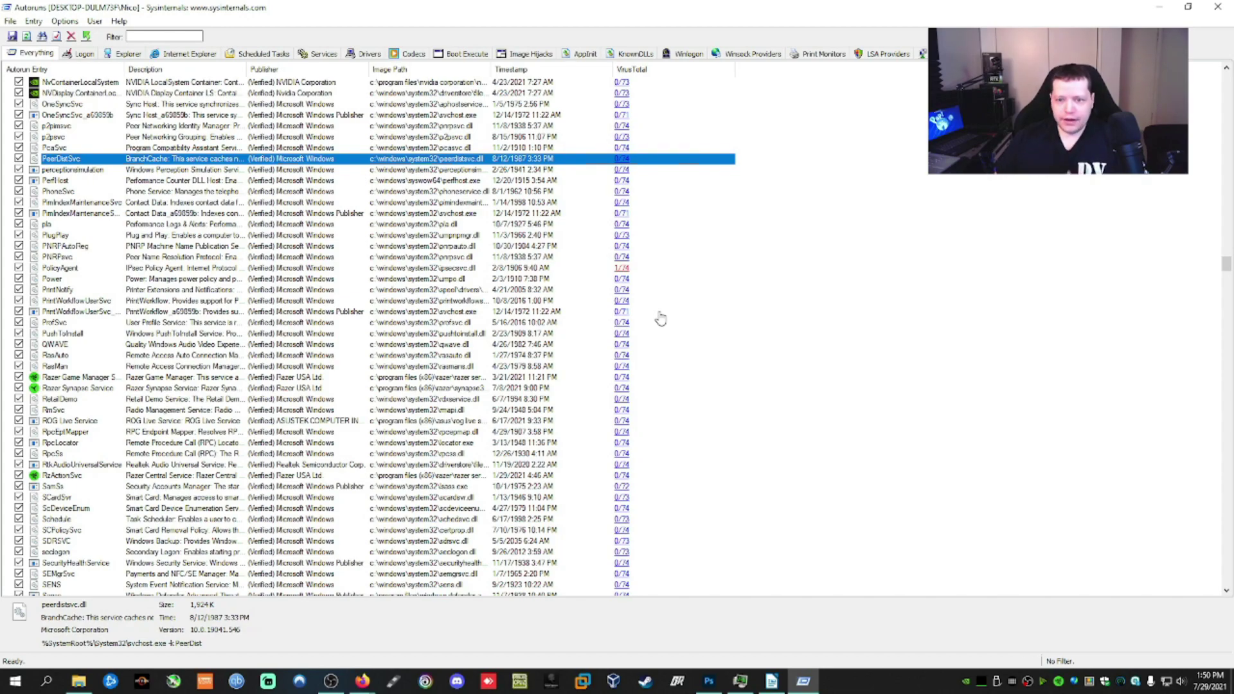
{"action": "scroll", "coordinate": [660, 319], "scroll_direction": "down", "scroll_amount": 12}
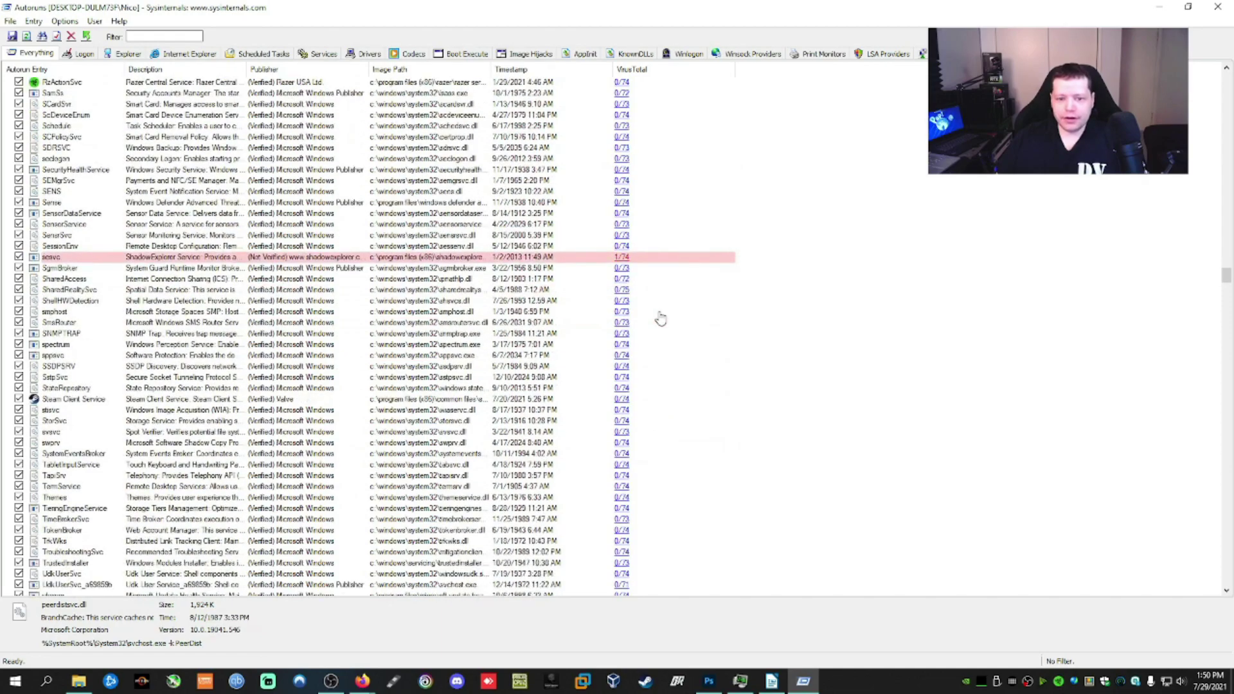
{"action": "scroll", "coordinate": [660, 319], "scroll_direction": "down", "scroll_amount": 20}
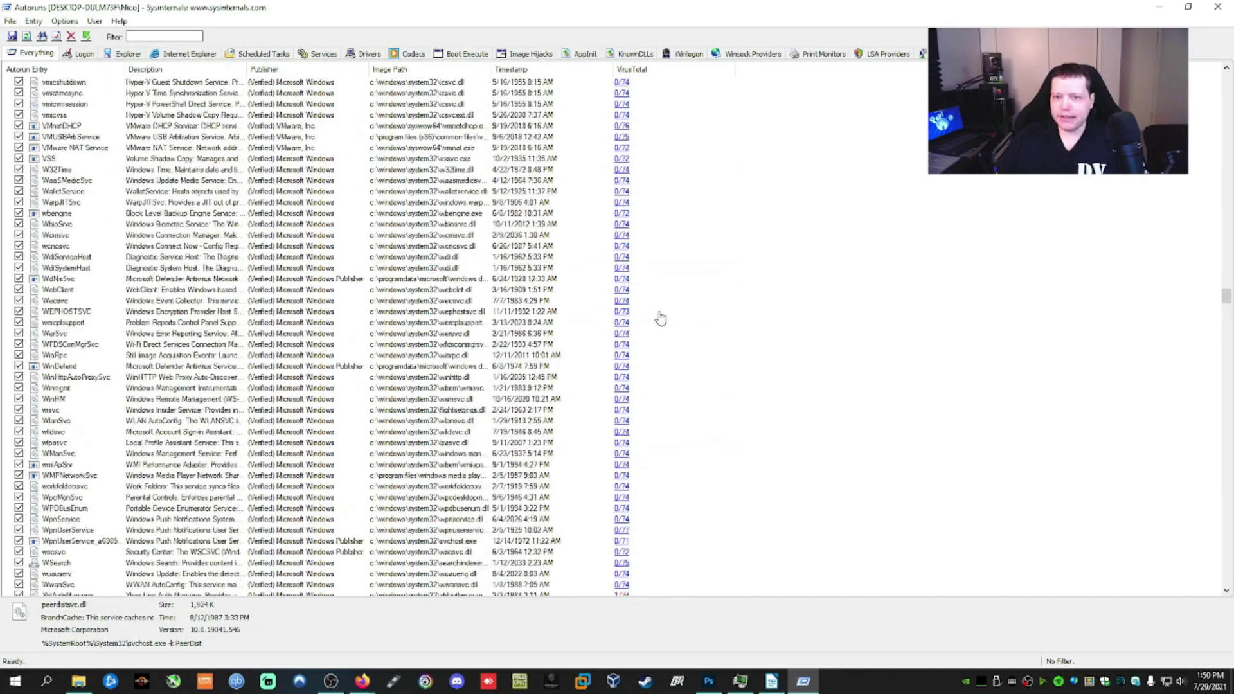
{"action": "scroll", "coordinate": [660, 319], "scroll_direction": "down", "scroll_amount": 13}
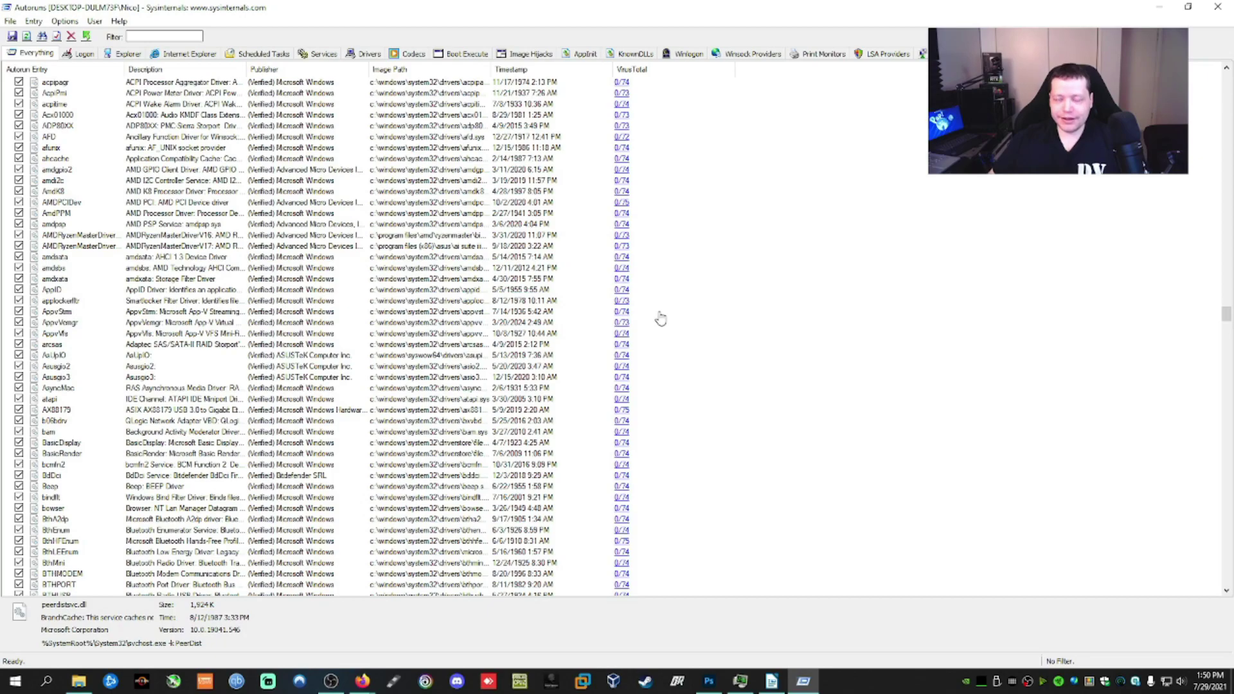
{"action": "scroll", "coordinate": [660, 319], "scroll_direction": "down", "scroll_amount": 13}
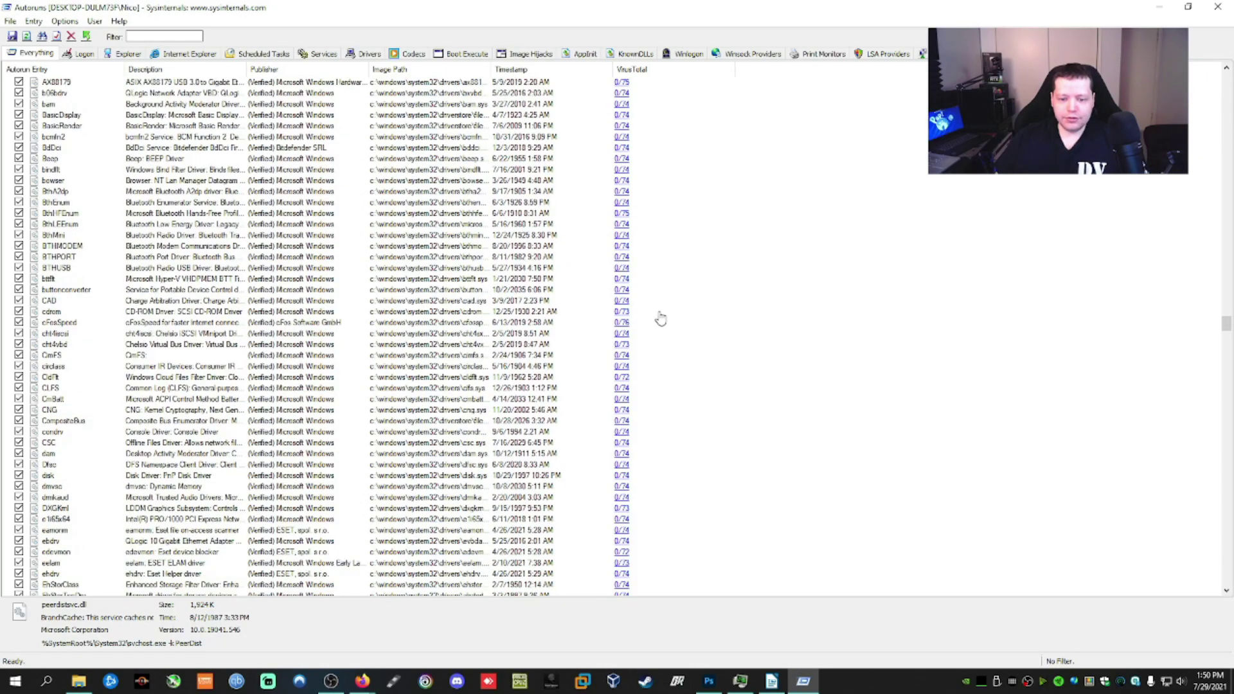
{"action": "scroll", "coordinate": [660, 320], "scroll_direction": "down", "scroll_amount": 6}
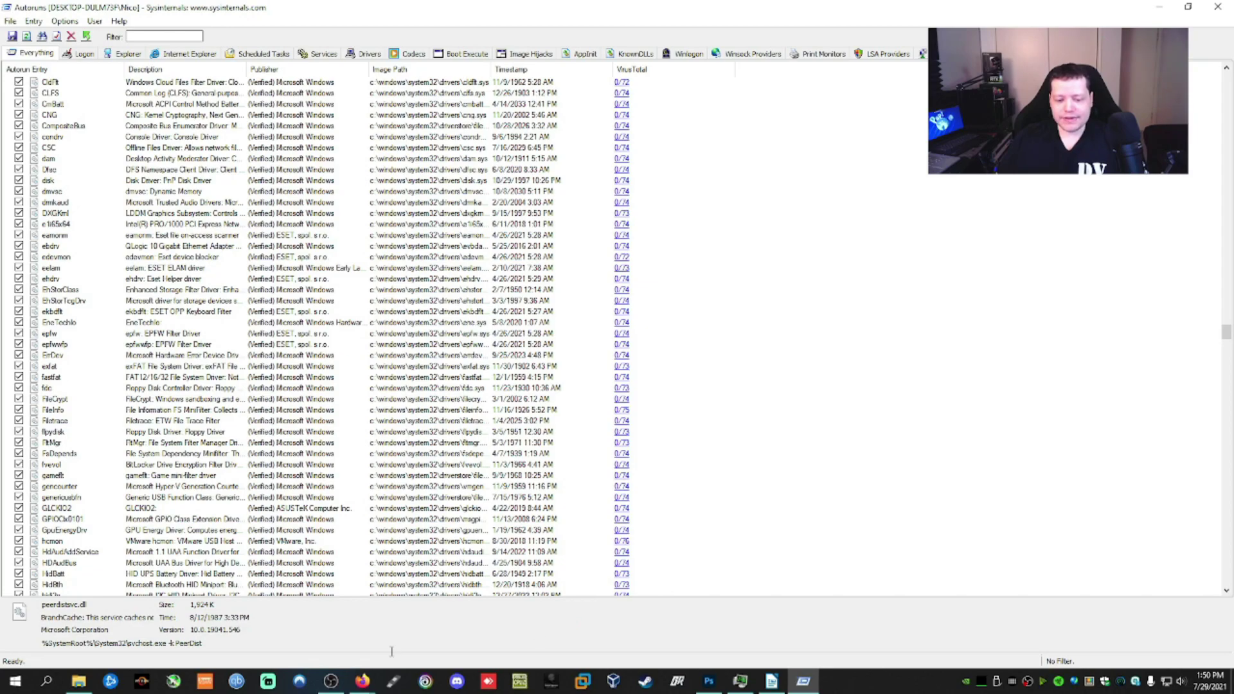
Bring the Firefox VirusTotal window forward and search 'eset internet security' in a new tab
{"action": "mouse_move", "coordinate": [364, 682]}
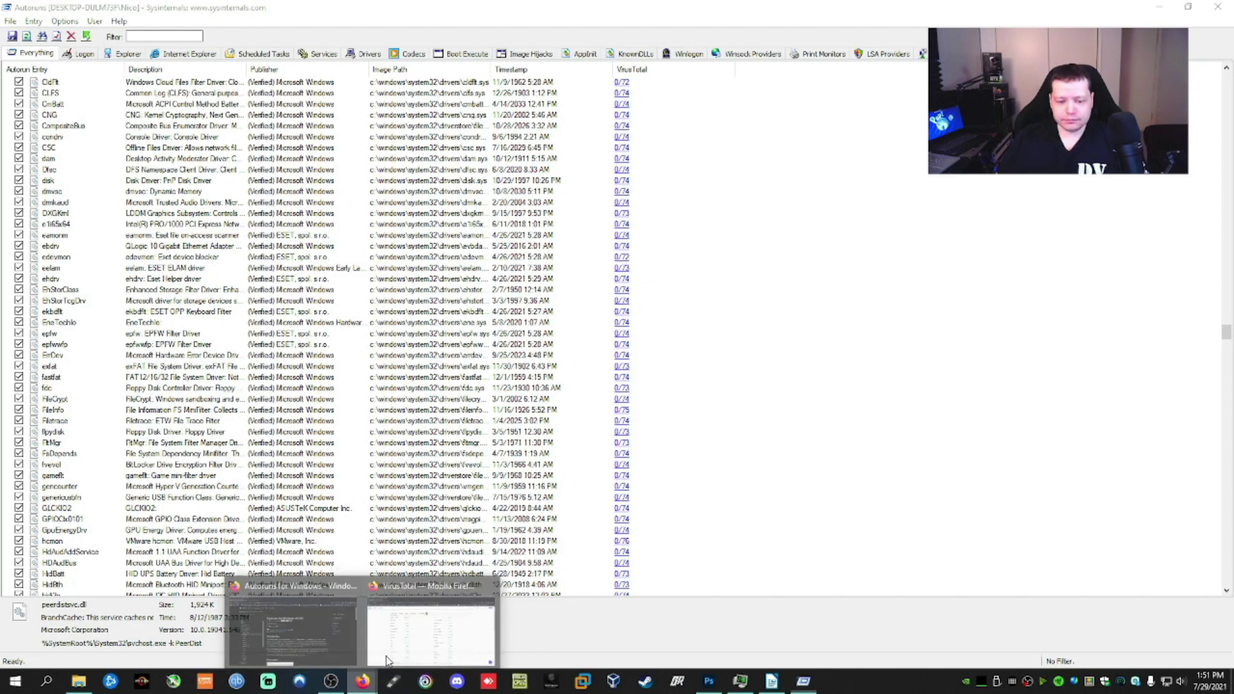
{"action": "left_click", "coordinate": [431, 628]}
{"action": "left_click", "coordinate": [302, 32]}
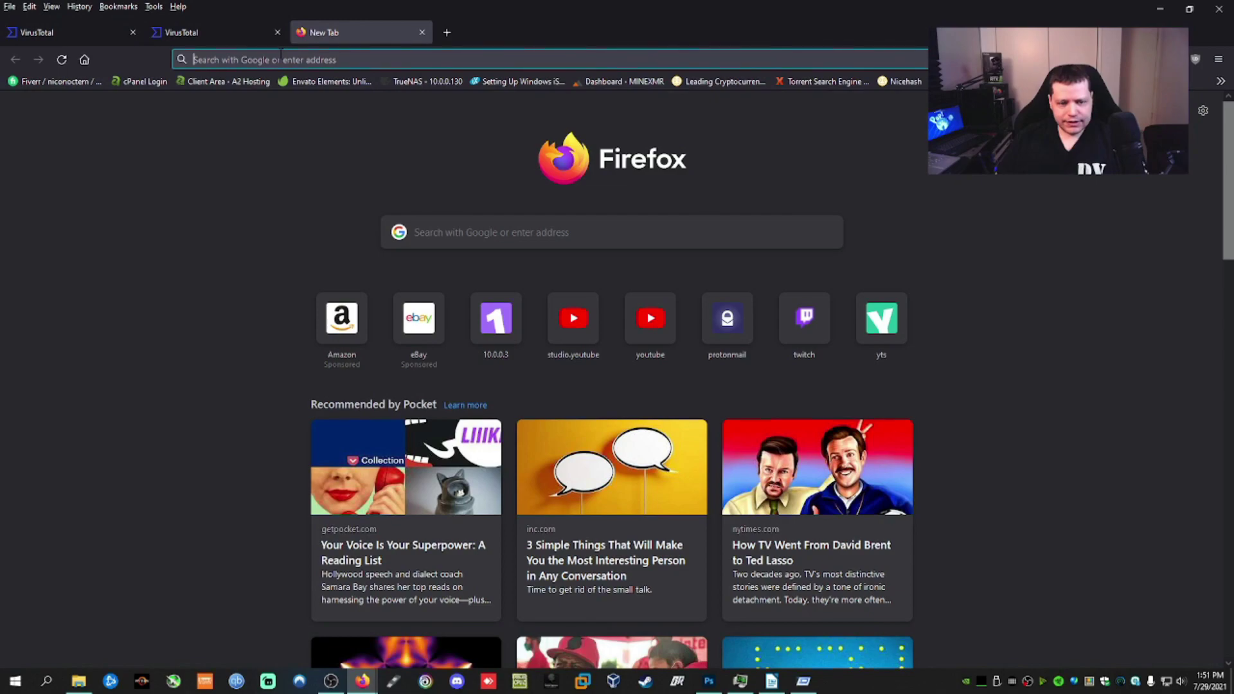
{"action": "type", "text": "eset"}
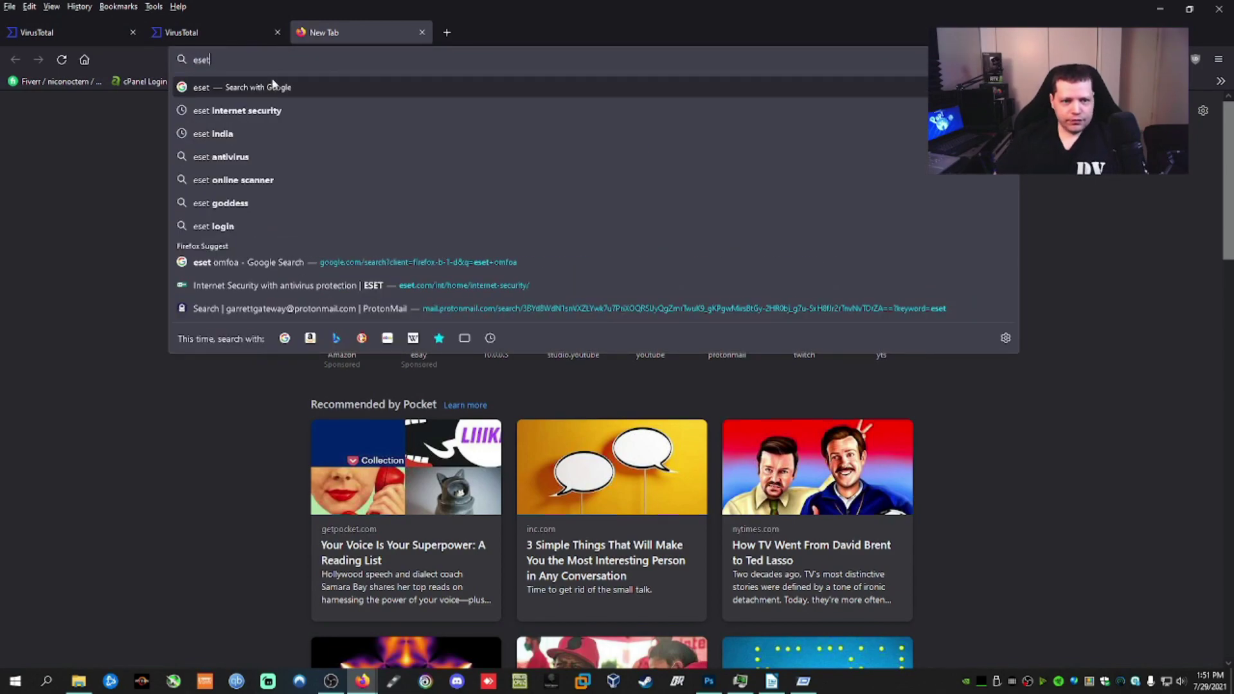
{"action": "left_click", "coordinate": [268, 110]}
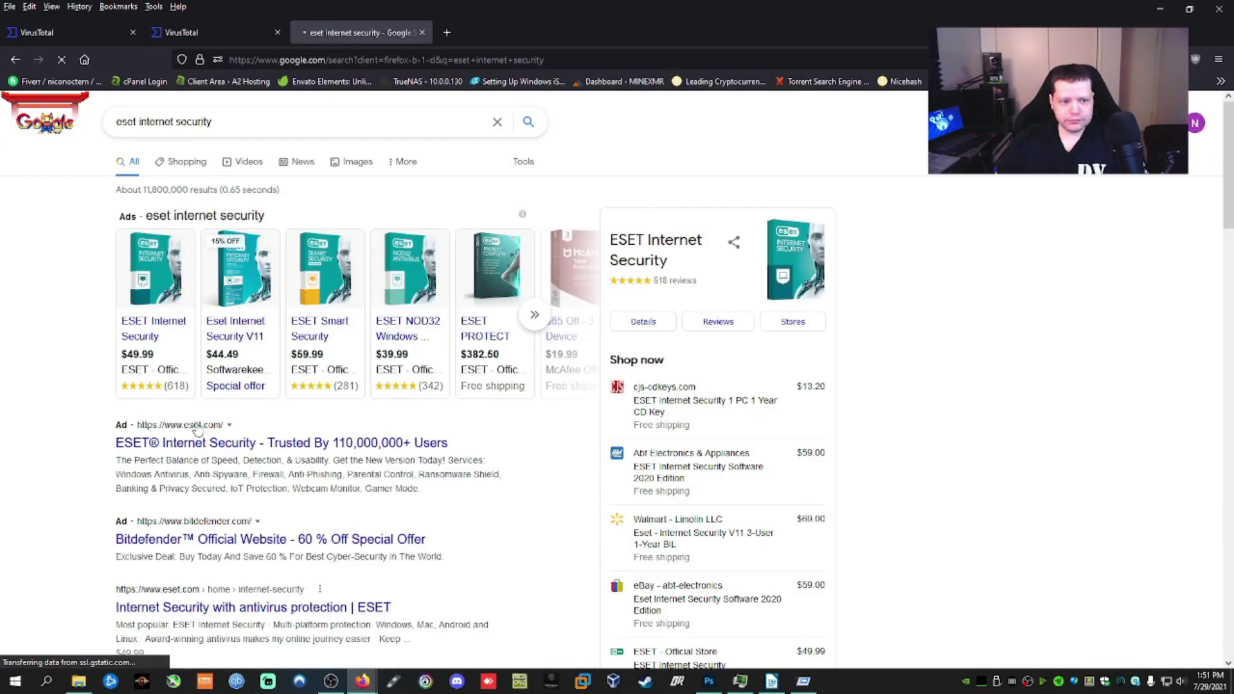
Open the official ESET Internet Security page from the results, then close its tab
{"action": "scroll", "coordinate": [189, 552], "scroll_direction": "down", "scroll_amount": 2}
{"action": "scroll", "coordinate": [189, 553], "scroll_direction": "down", "scroll_amount": 1}
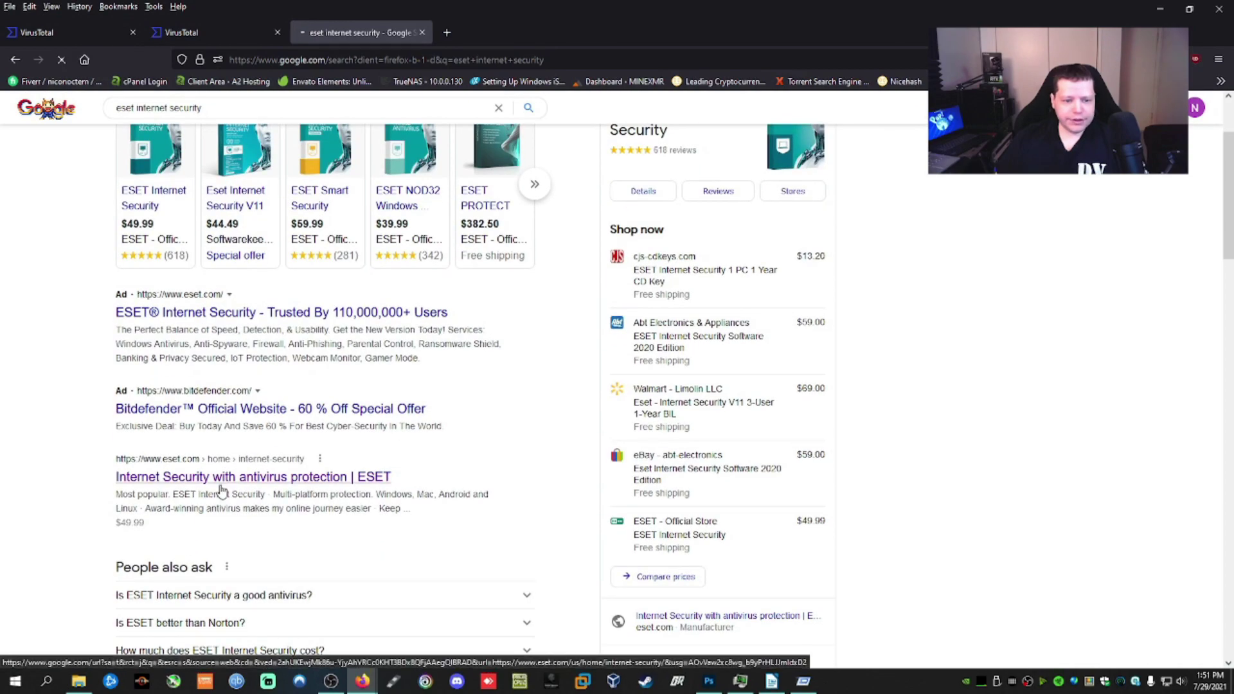
{"action": "left_click", "coordinate": [251, 480]}
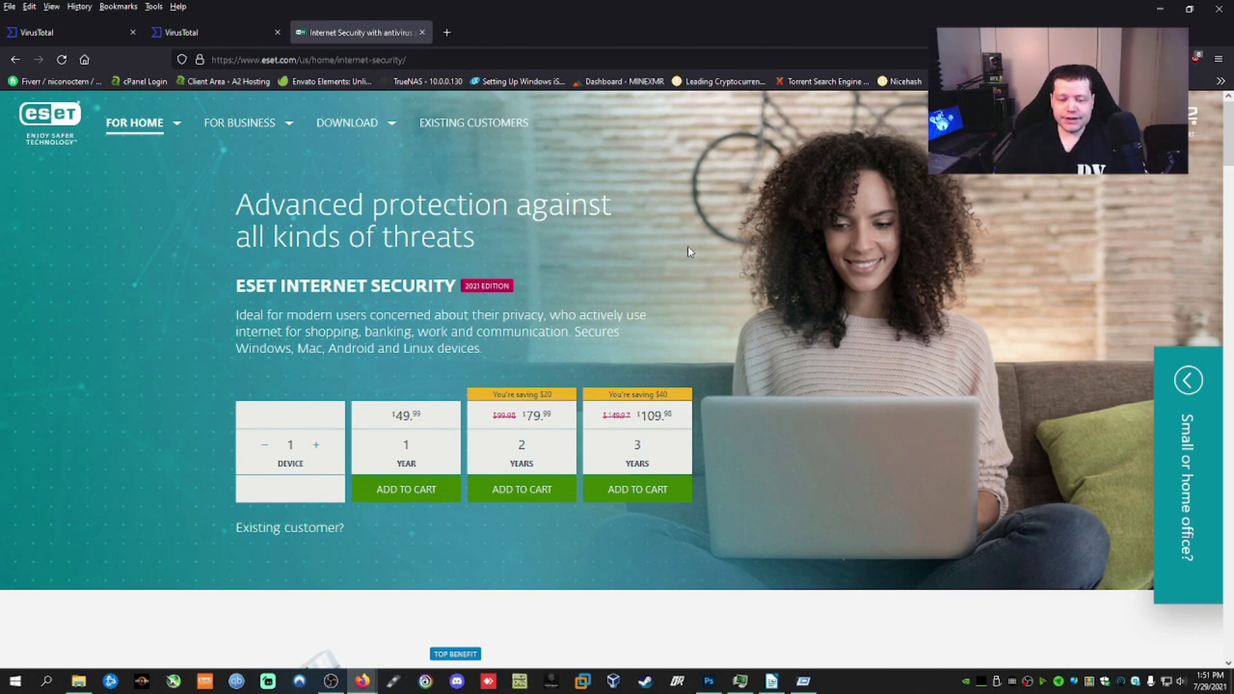
{"action": "left_click", "coordinate": [422, 32]}
{"action": "scroll", "coordinate": [493, 250], "scroll_direction": "up", "scroll_amount": 2}
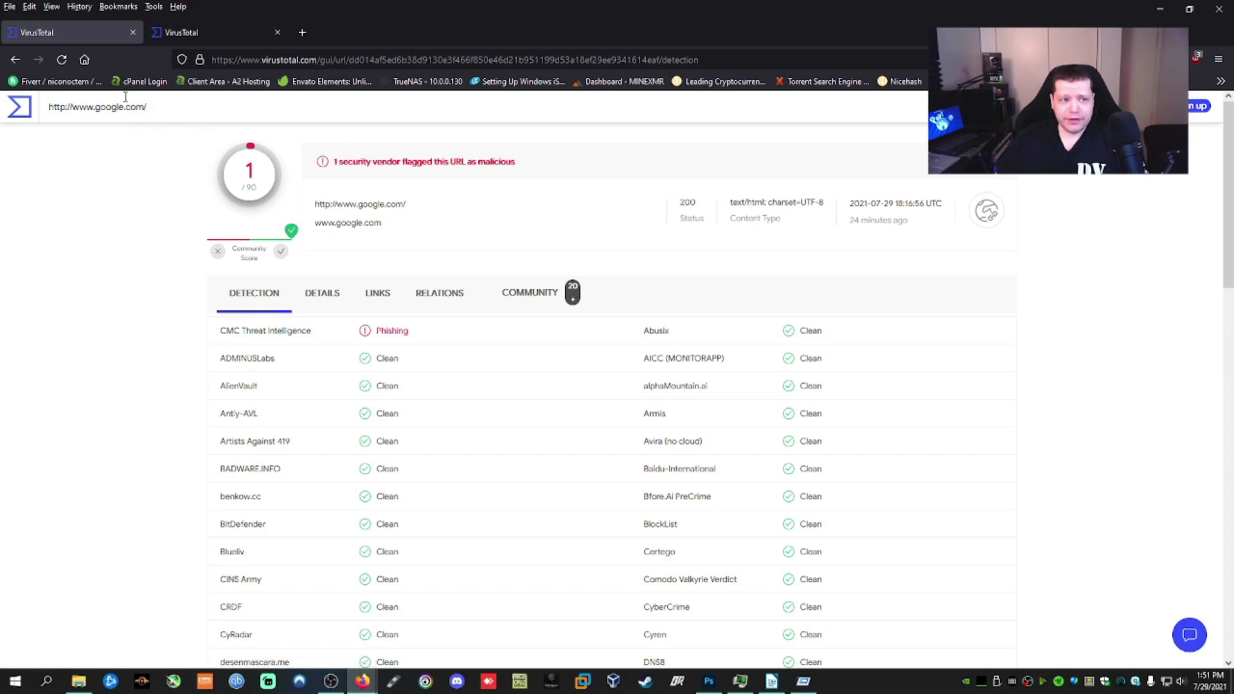
Check the flagged file report, then go back from the google.com report to the URL scan page
{"action": "left_click", "coordinate": [200, 33]}
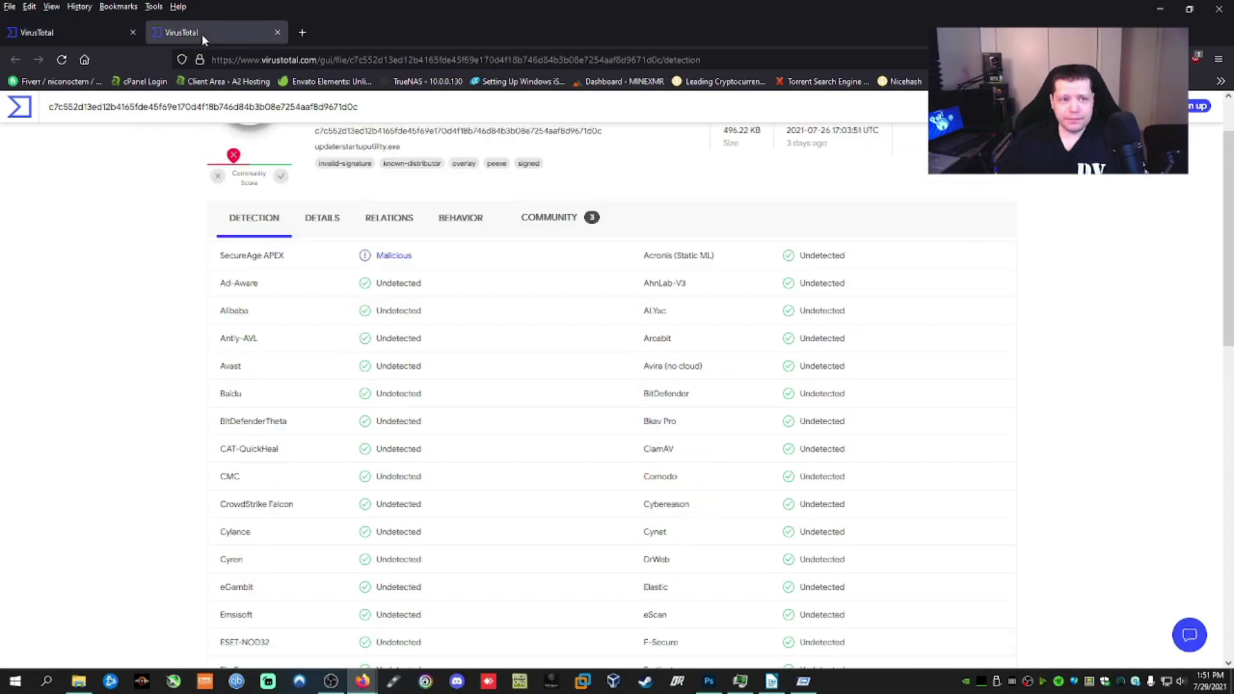
{"action": "left_click", "coordinate": [51, 31]}
{"action": "left_click", "coordinate": [15, 60]}
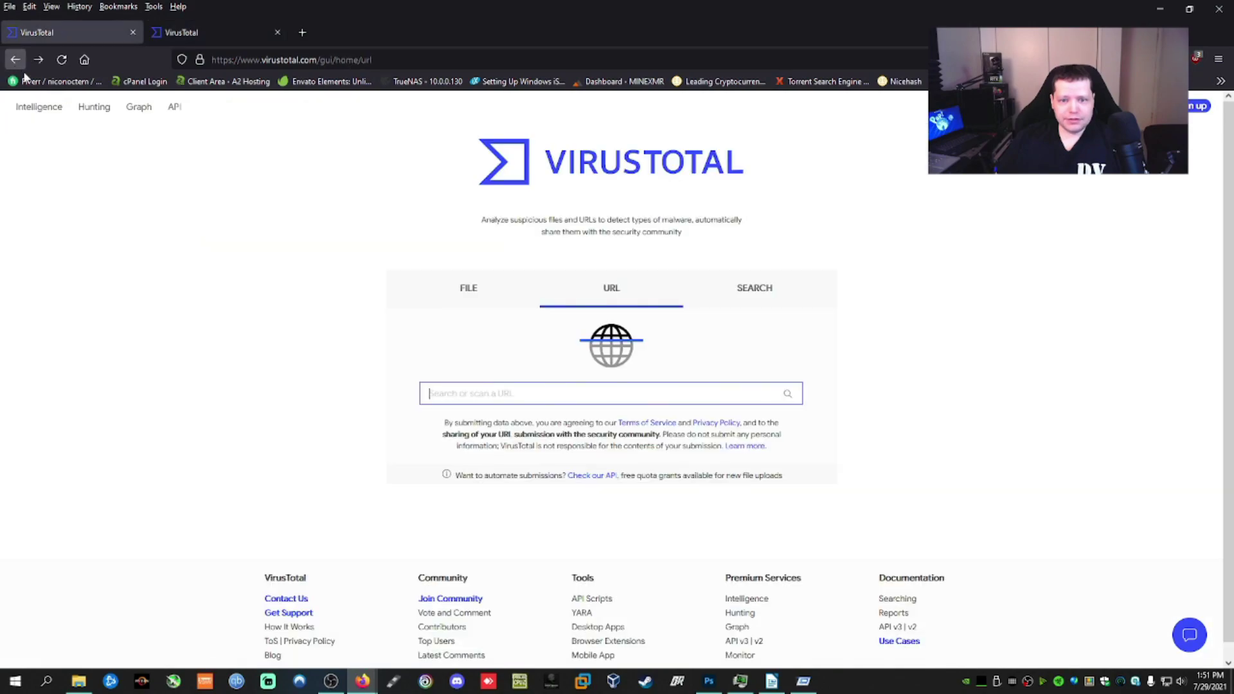
In a new tab, search Google for 'free games'
{"action": "left_click", "coordinate": [306, 42]}
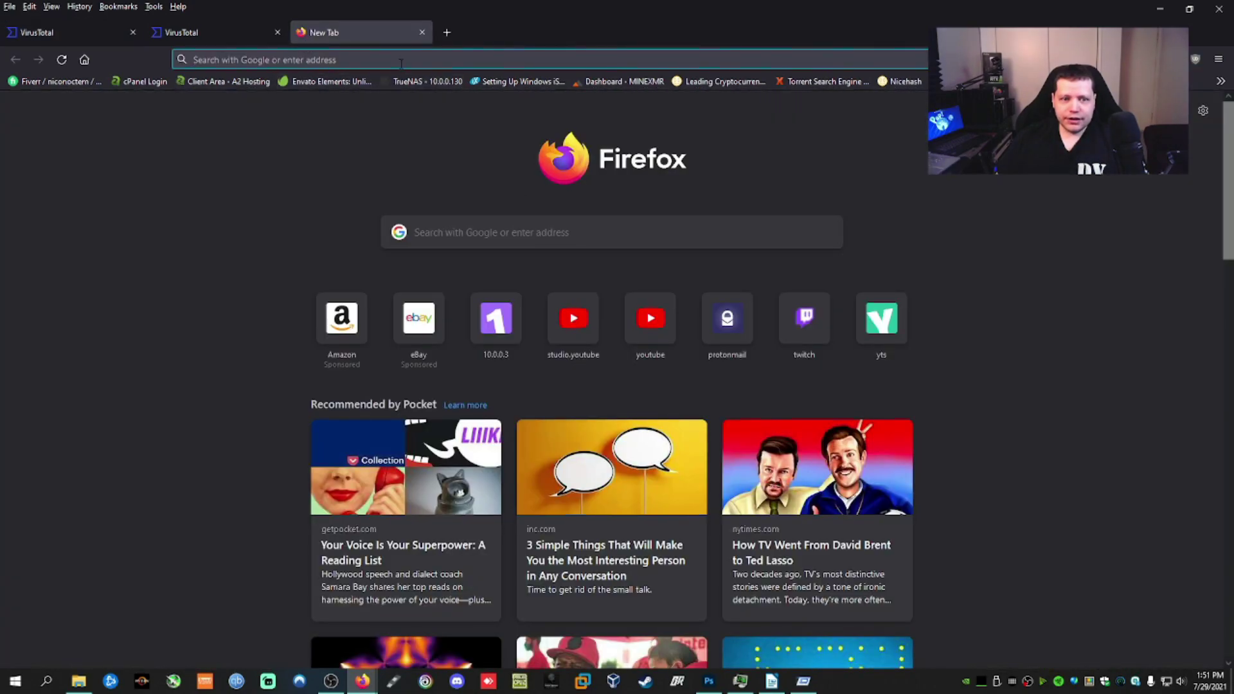
{"action": "type", "text": "www.google.com/"}
{"action": "key", "text": "Return"}
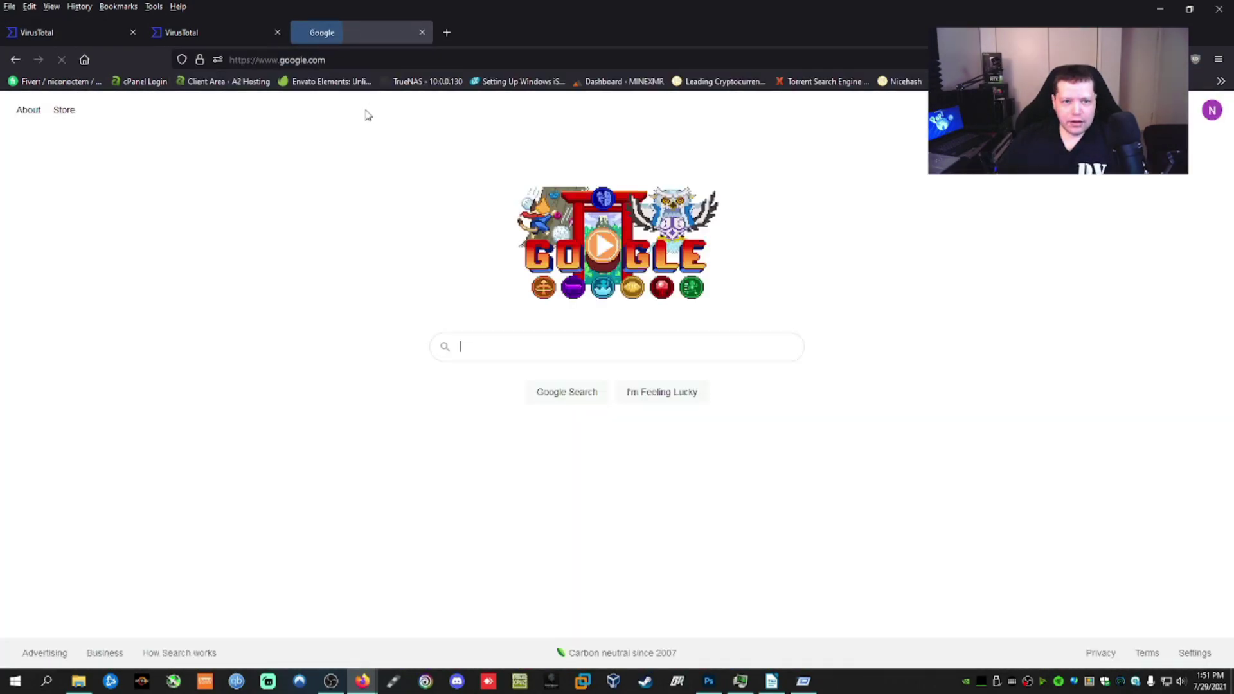
{"action": "type", "text": "fre"}
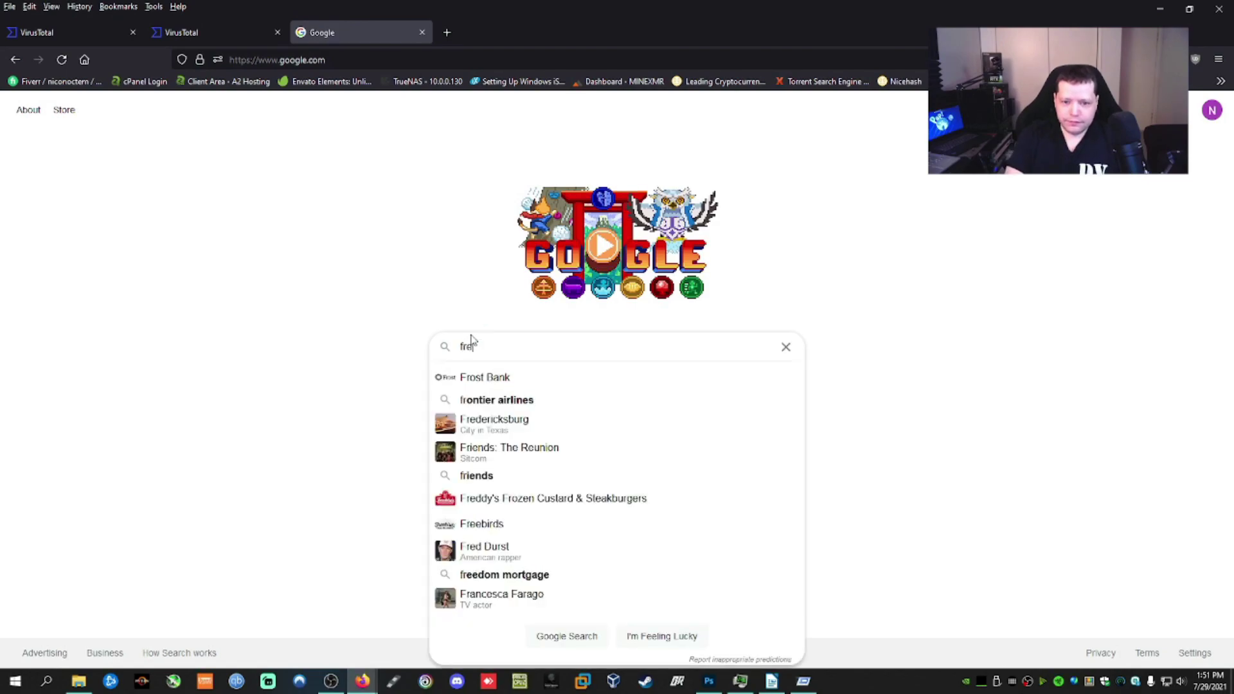
{"action": "type", "text": "e g"}
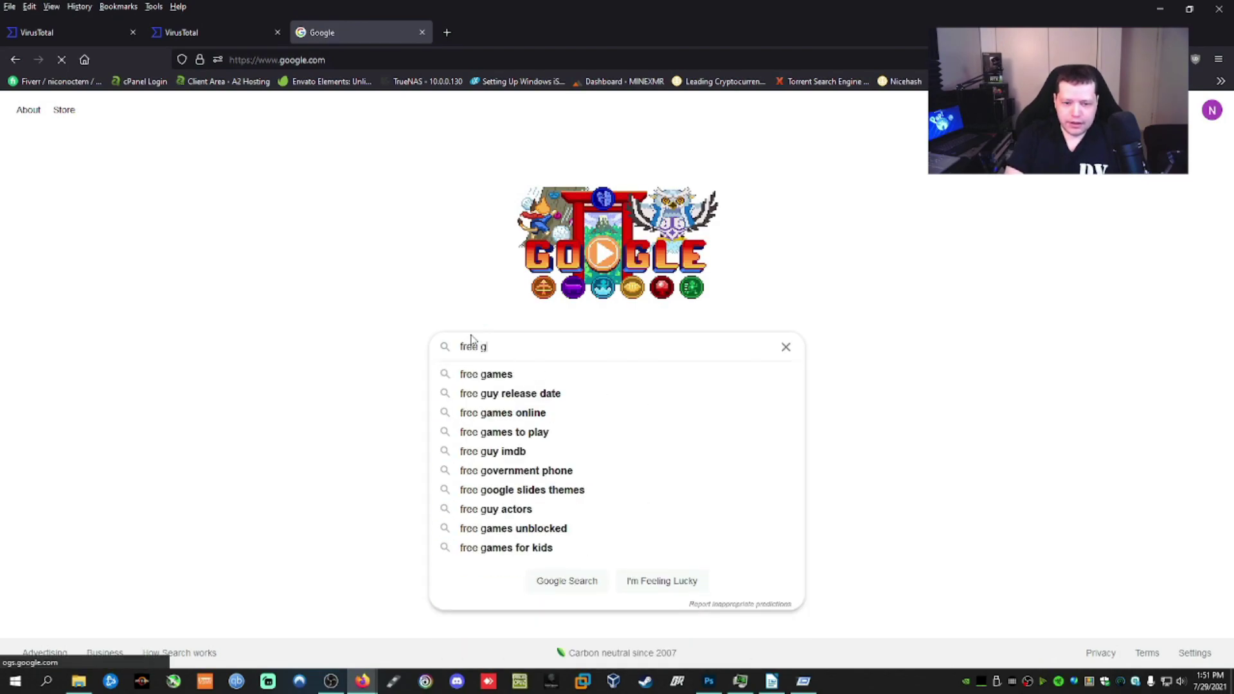
{"action": "type", "text": "ames"}
{"action": "key", "text": "Return"}
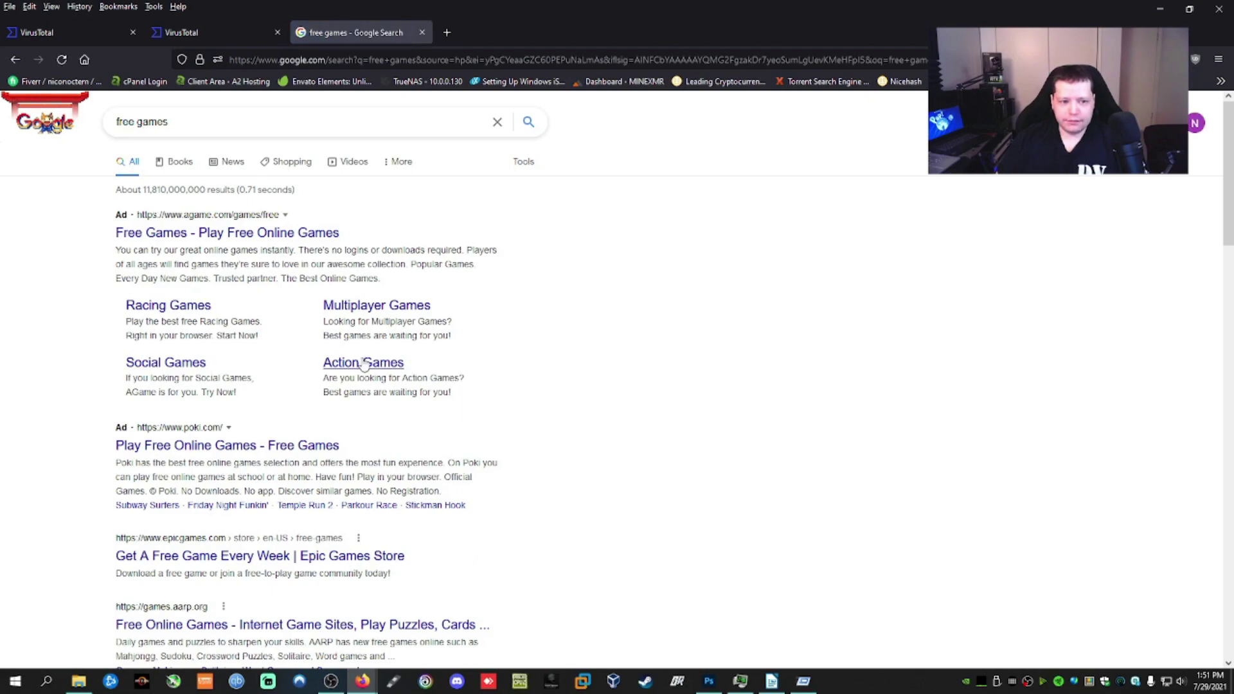
Scroll the results down to the Cartoon Network Games result and select its link
{"action": "scroll", "coordinate": [287, 383], "scroll_direction": "down", "scroll_amount": 4}
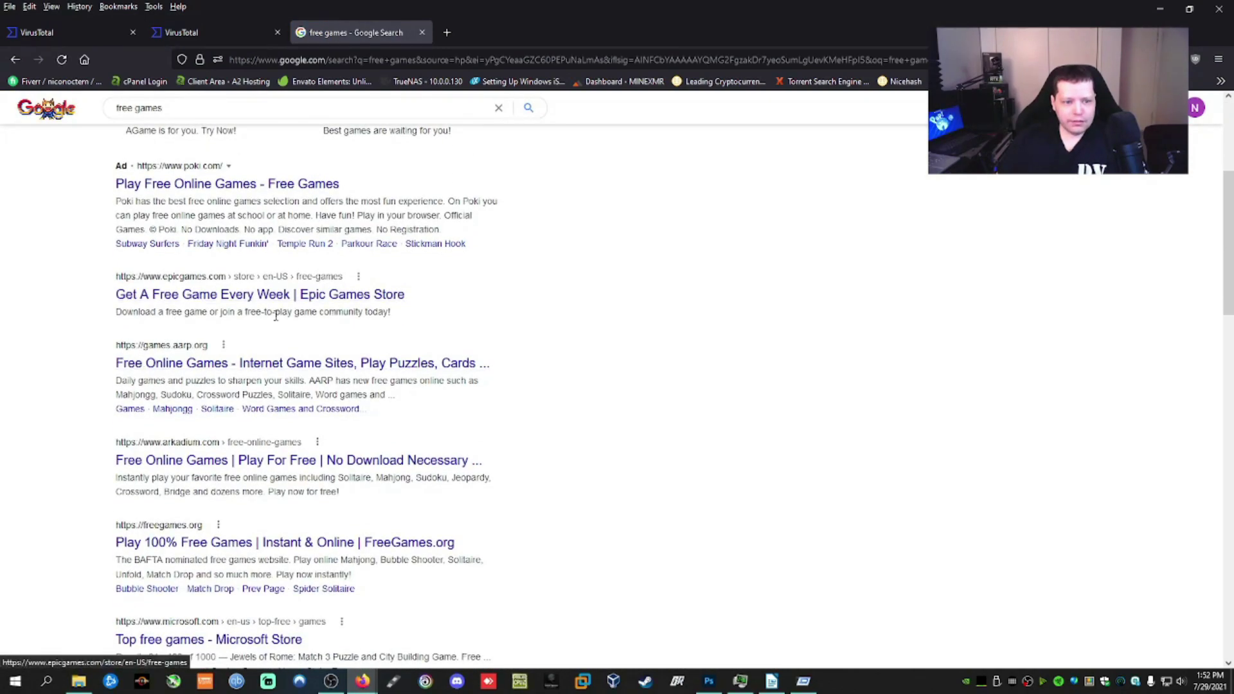
{"action": "scroll", "coordinate": [193, 361], "scroll_direction": "down", "scroll_amount": 4}
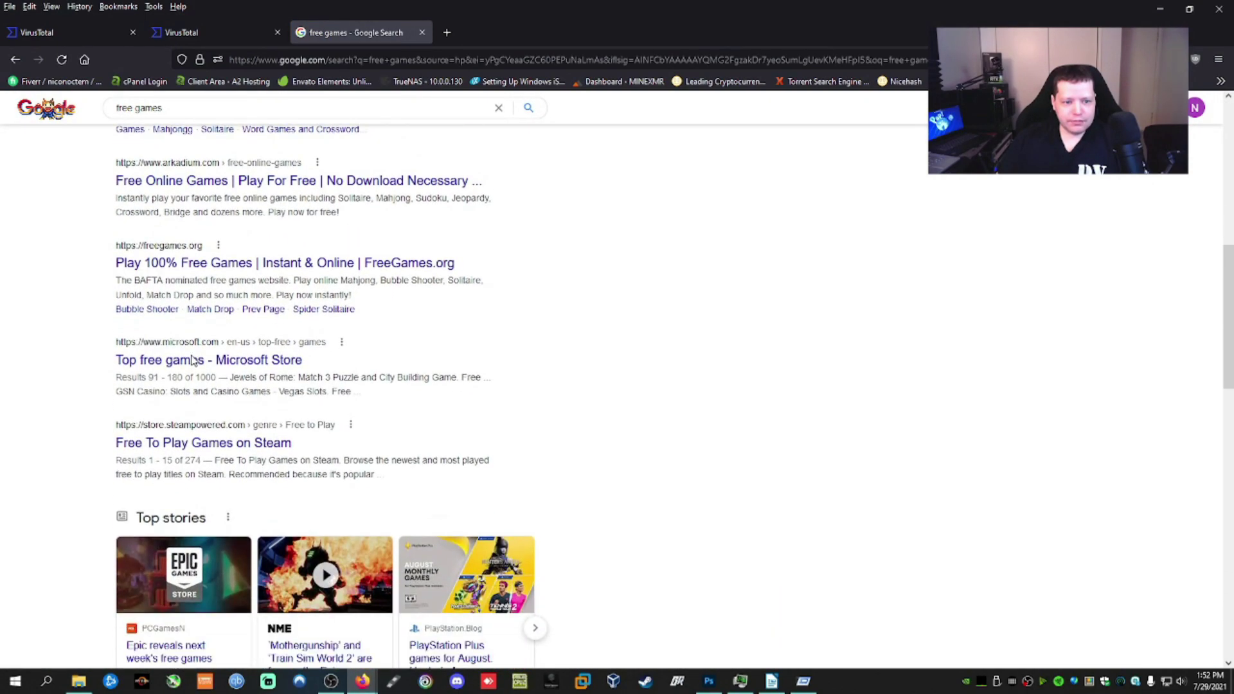
{"action": "scroll", "coordinate": [193, 361], "scroll_direction": "down", "scroll_amount": 8}
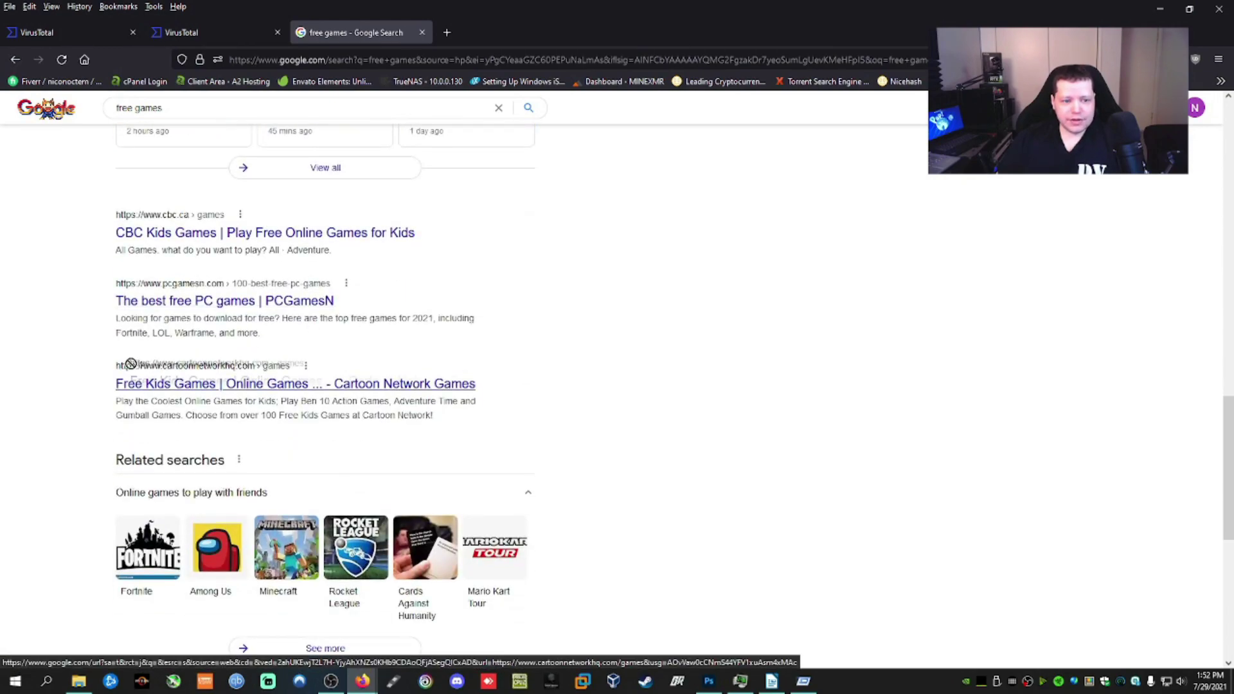
{"action": "left_click_drag", "start_coordinate": [106, 364], "coordinate": [254, 367]}
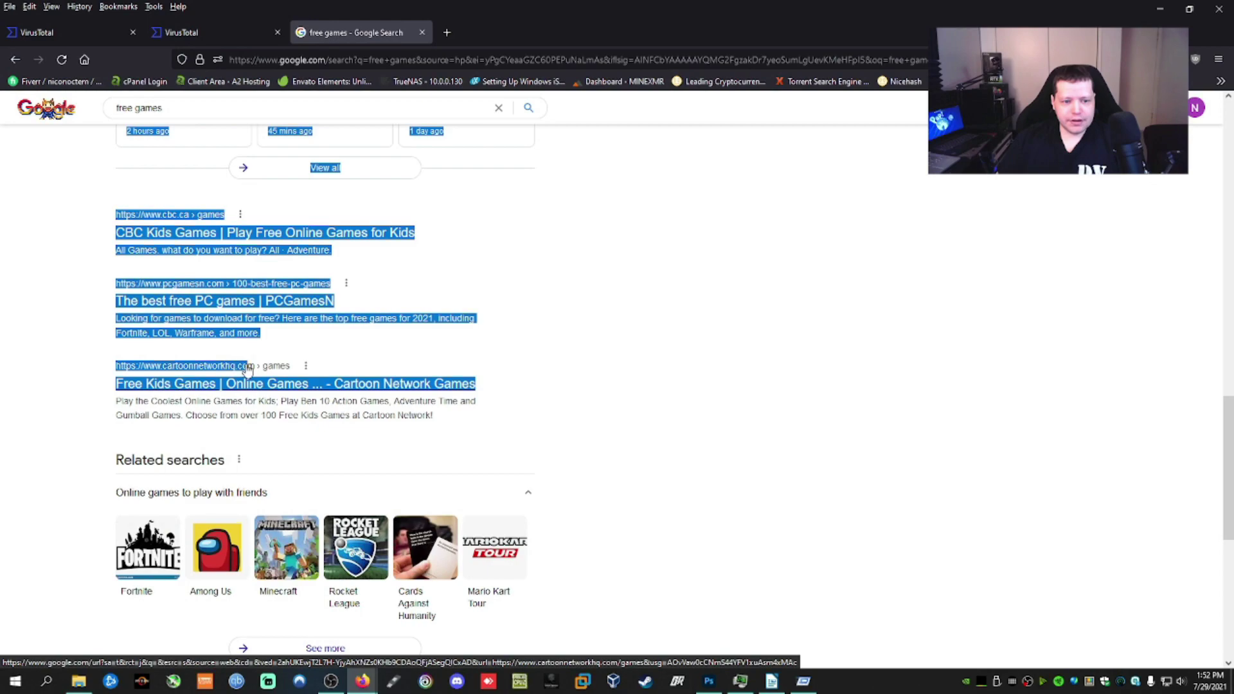
{"action": "left_click", "coordinate": [196, 350]}
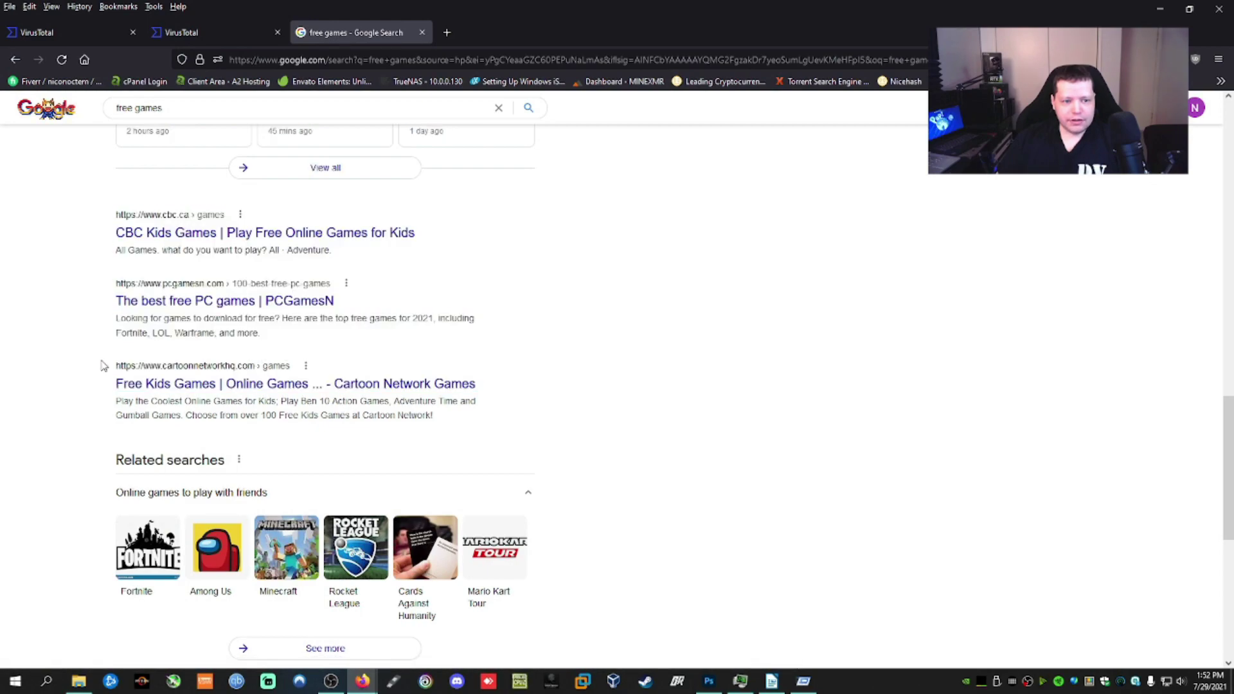
{"action": "left_click_drag", "start_coordinate": [257, 365], "coordinate": [170, 389]}
Copy the Cartoon Network link address and submit it on VirusTotal's URL scan page
{"action": "right_click", "coordinate": [206, 369]}
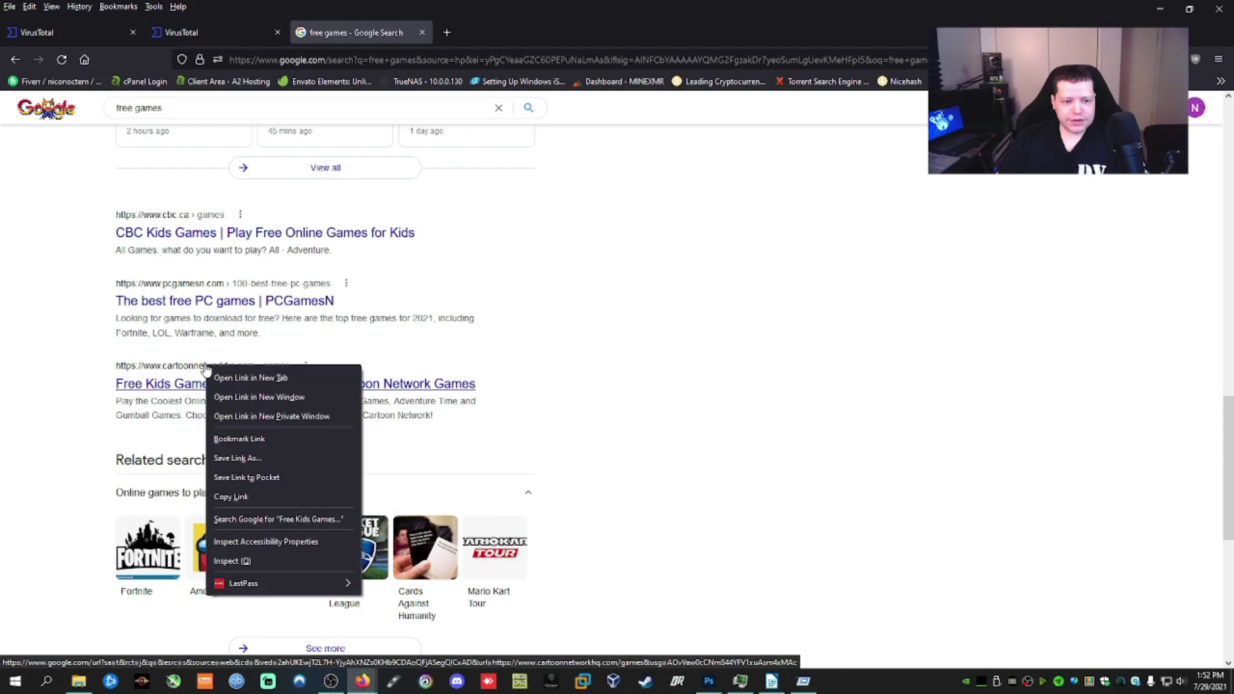
{"action": "left_click", "coordinate": [231, 496]}
{"action": "left_click", "coordinate": [181, 32]}
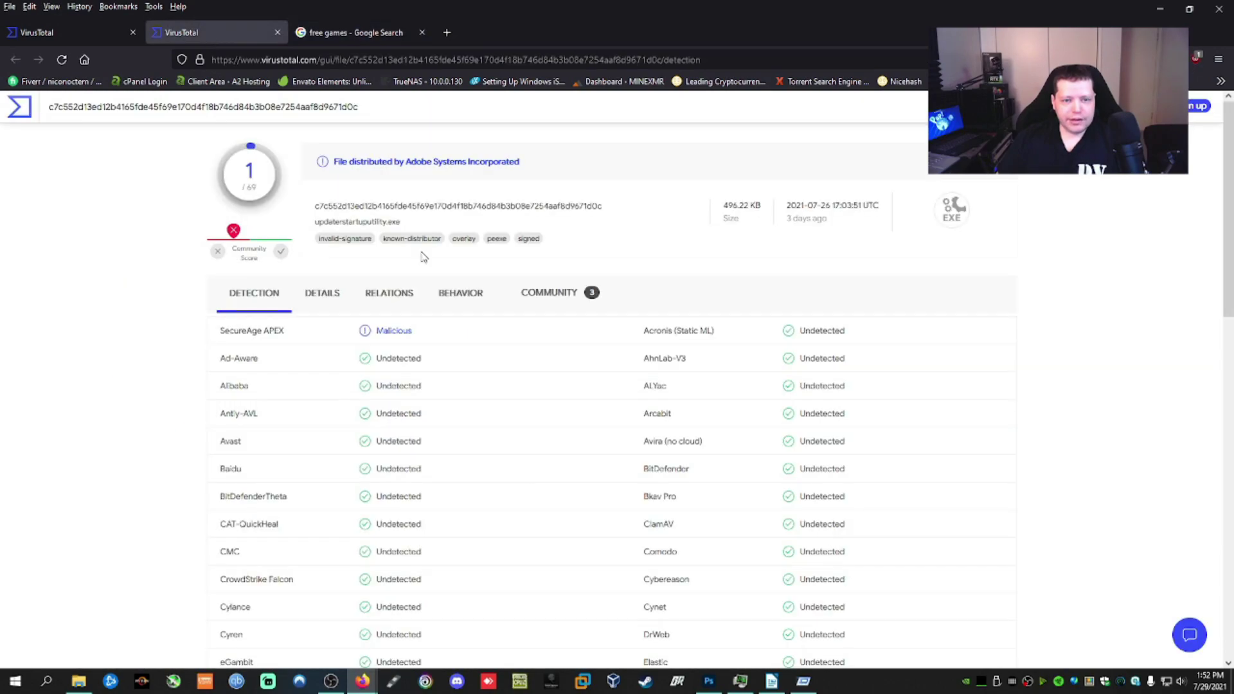
{"action": "left_click", "coordinate": [113, 35]}
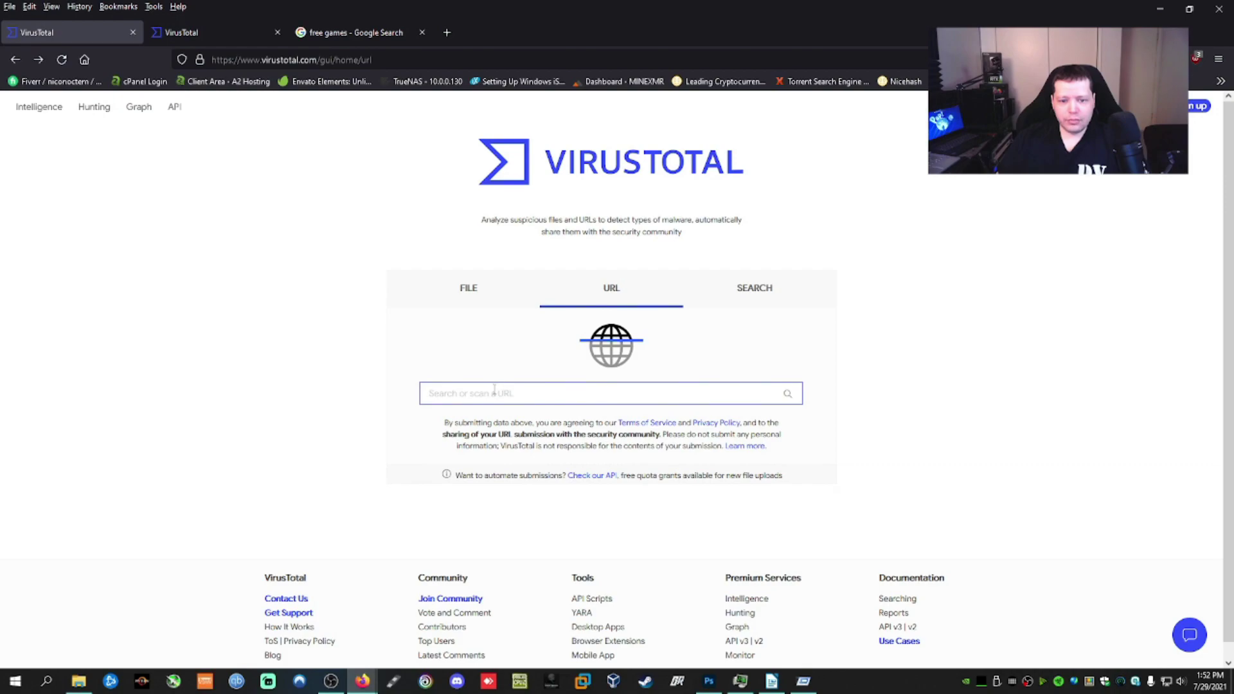
{"action": "left_click", "coordinate": [494, 388]}
{"action": "key", "text": "ctrl+v"}
{"action": "key", "text": "Return"}
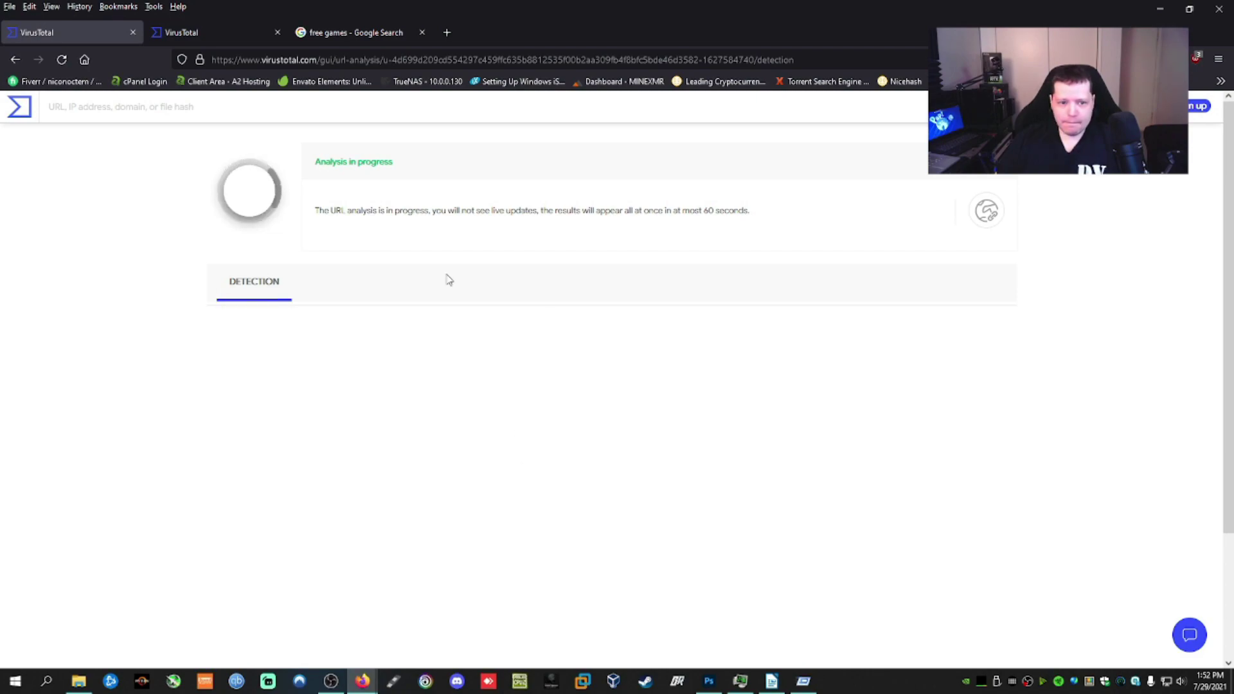
Open the PCGamesN best free PC games result and copy its page address
{"action": "left_click", "coordinate": [345, 35]}
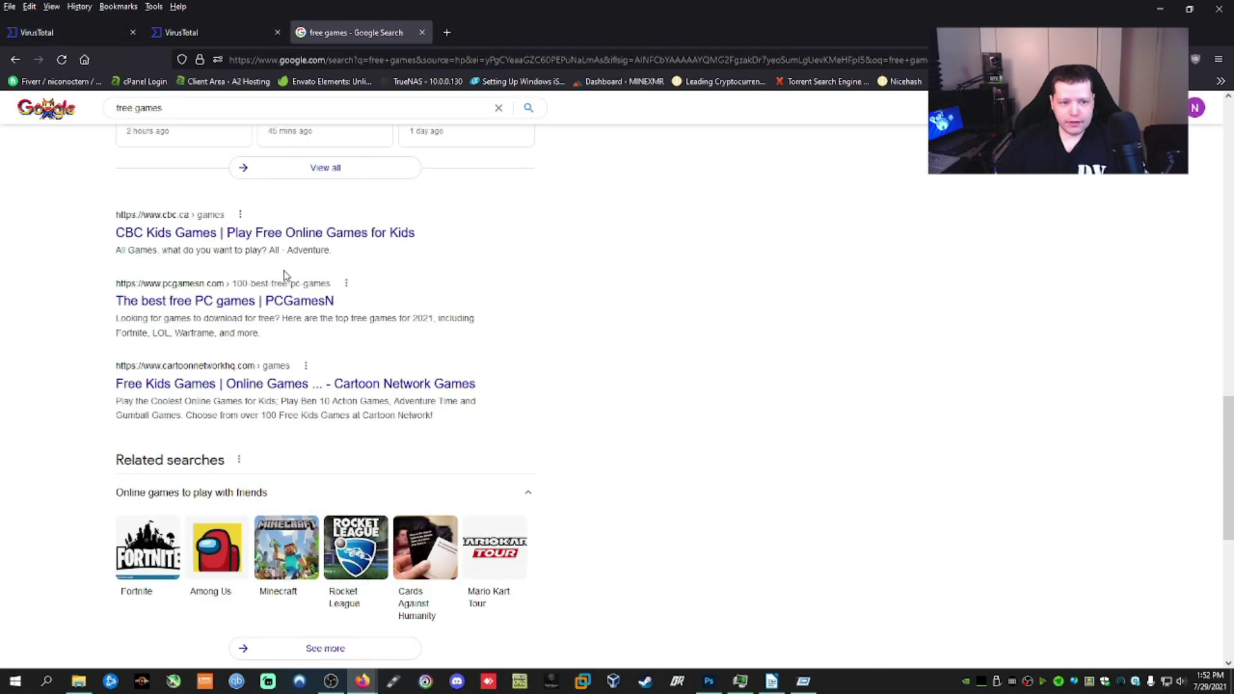
{"action": "left_click", "coordinate": [252, 302]}
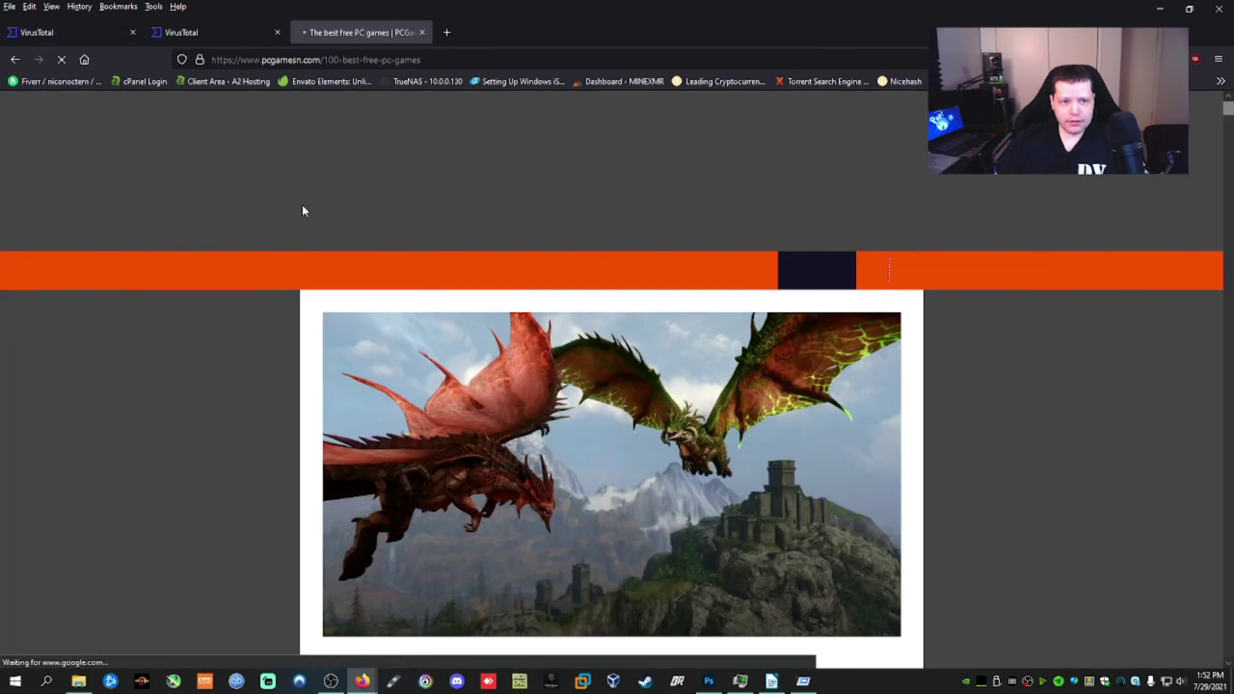
{"action": "right_click", "coordinate": [455, 58]}
{"action": "left_click", "coordinate": [496, 133]}
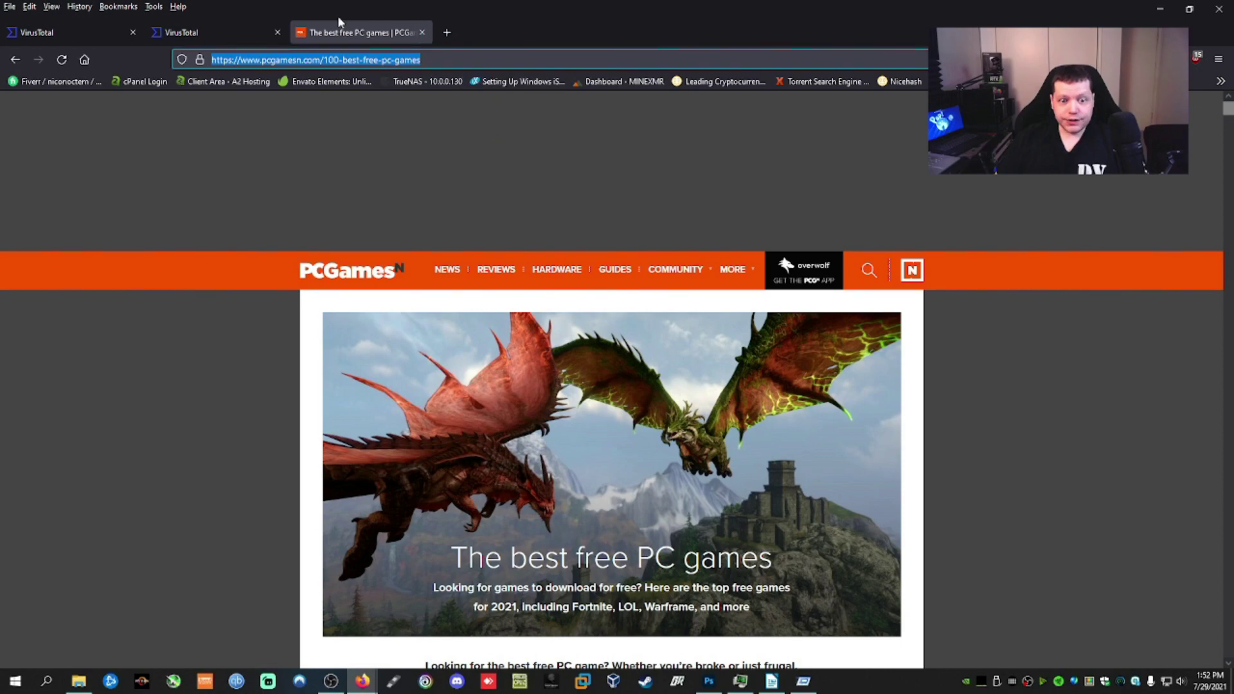
Review the Google redirect link report, then go to the VirusTotal start page
{"action": "left_click", "coordinate": [215, 34]}
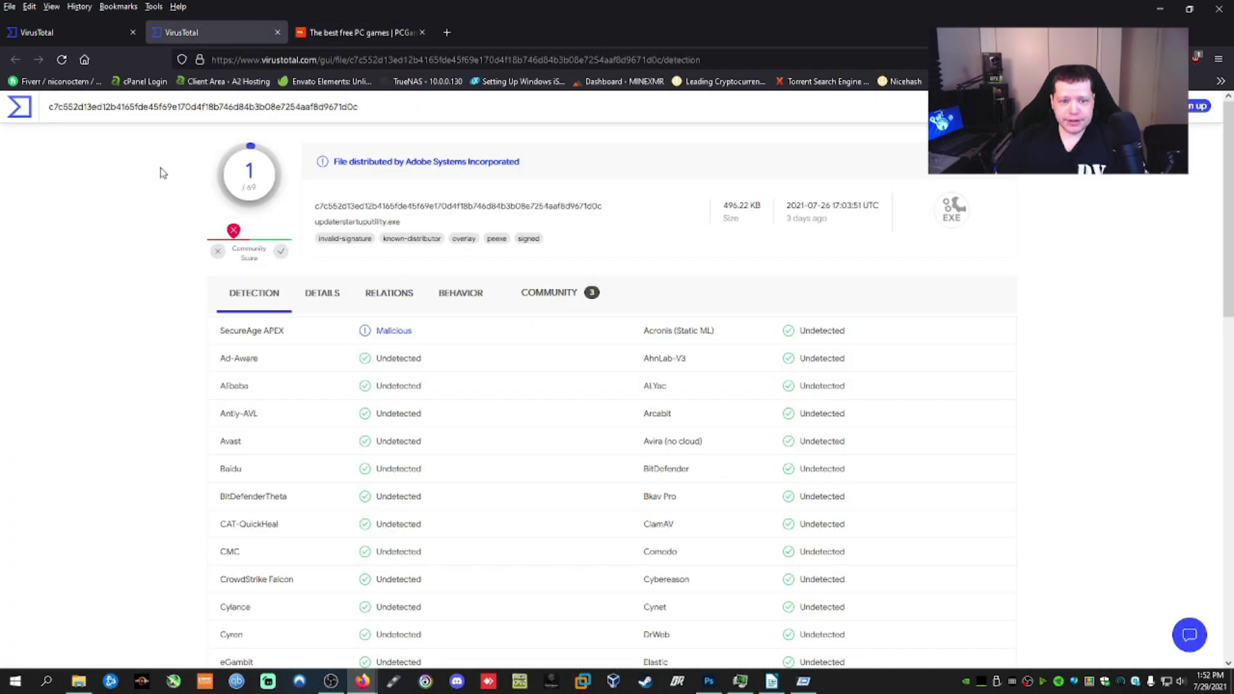
{"action": "left_click", "coordinate": [48, 31]}
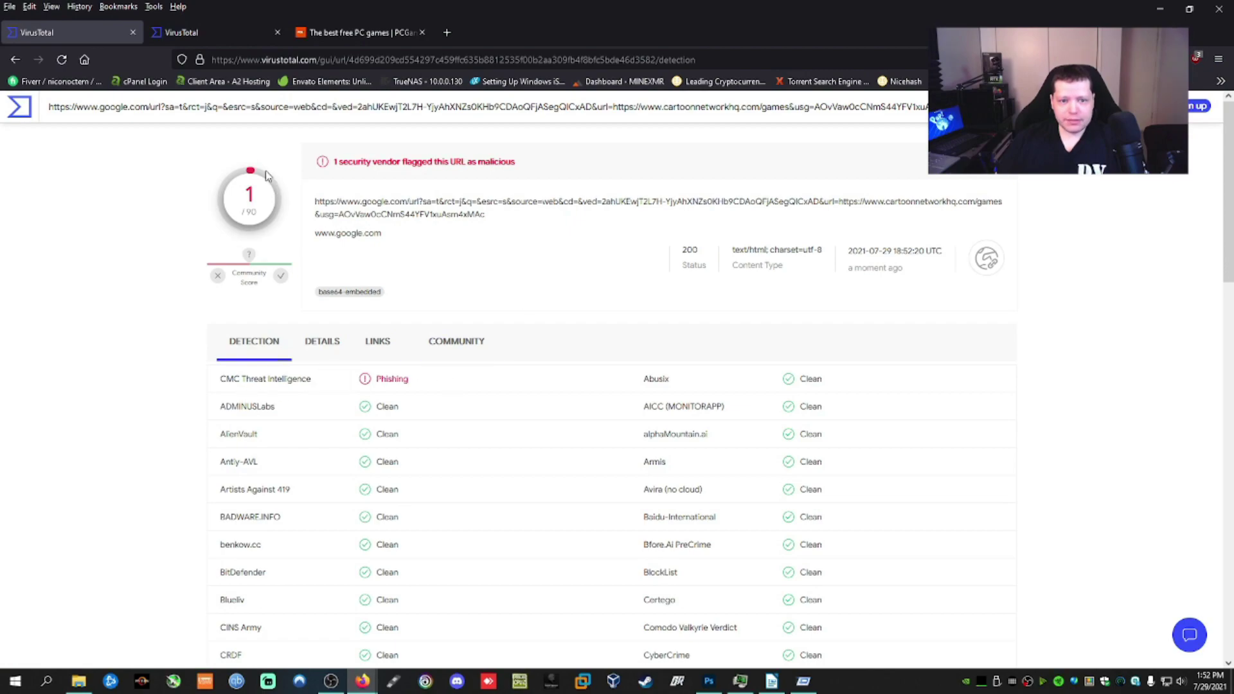
{"action": "left_click", "coordinate": [14, 59]}
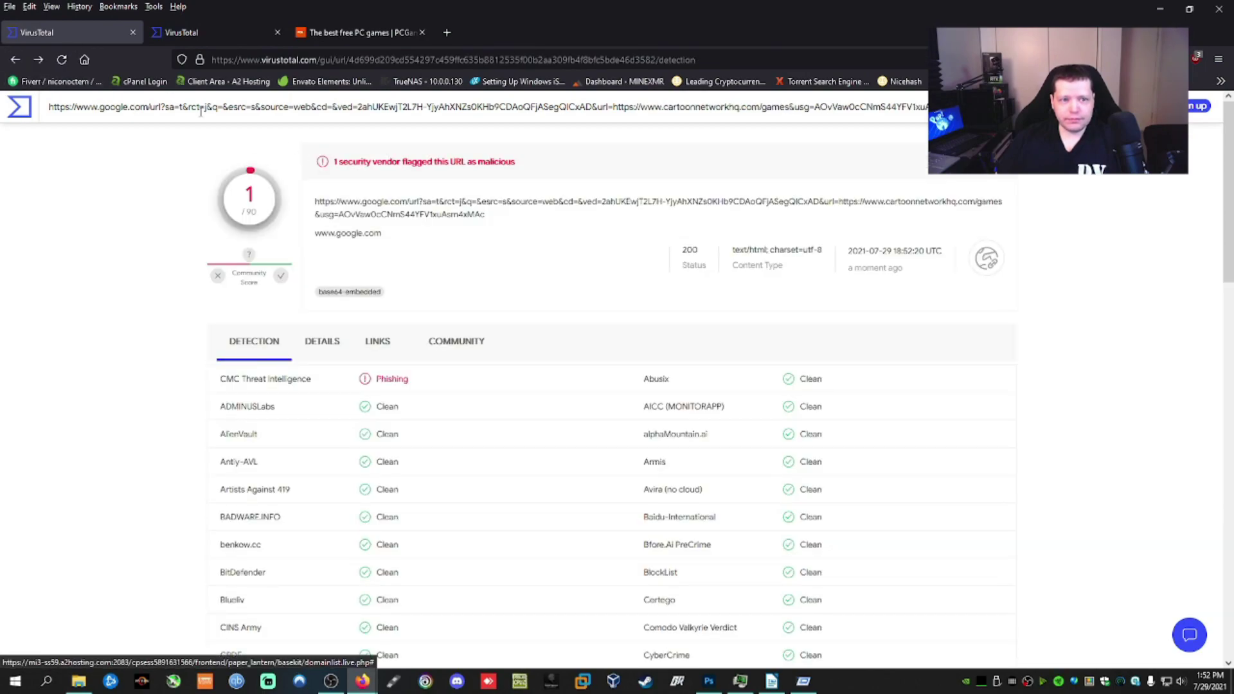
{"action": "left_click", "coordinate": [19, 106]}
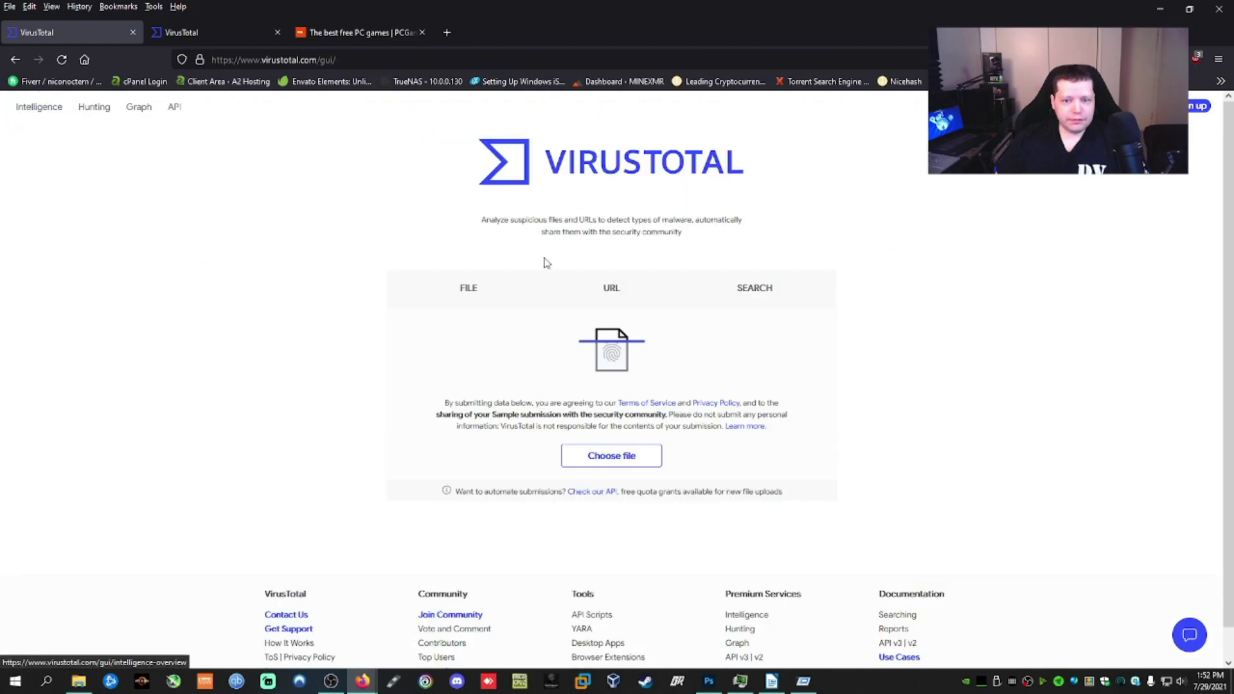
Scan the PCGamesN address as a URL, review the clean 0/79 result, and go back
{"action": "left_click", "coordinate": [612, 288]}
{"action": "left_click", "coordinate": [587, 392]}
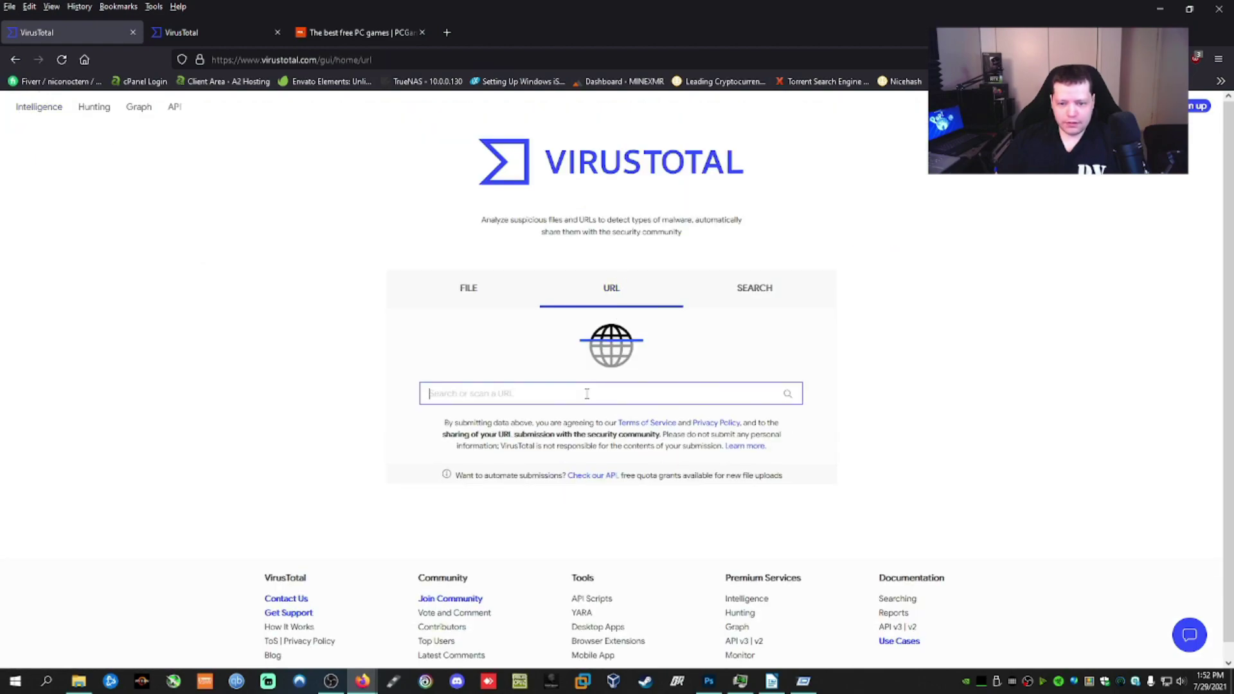
{"action": "key", "text": "ctrl+v"}
{"action": "key", "text": "Return"}
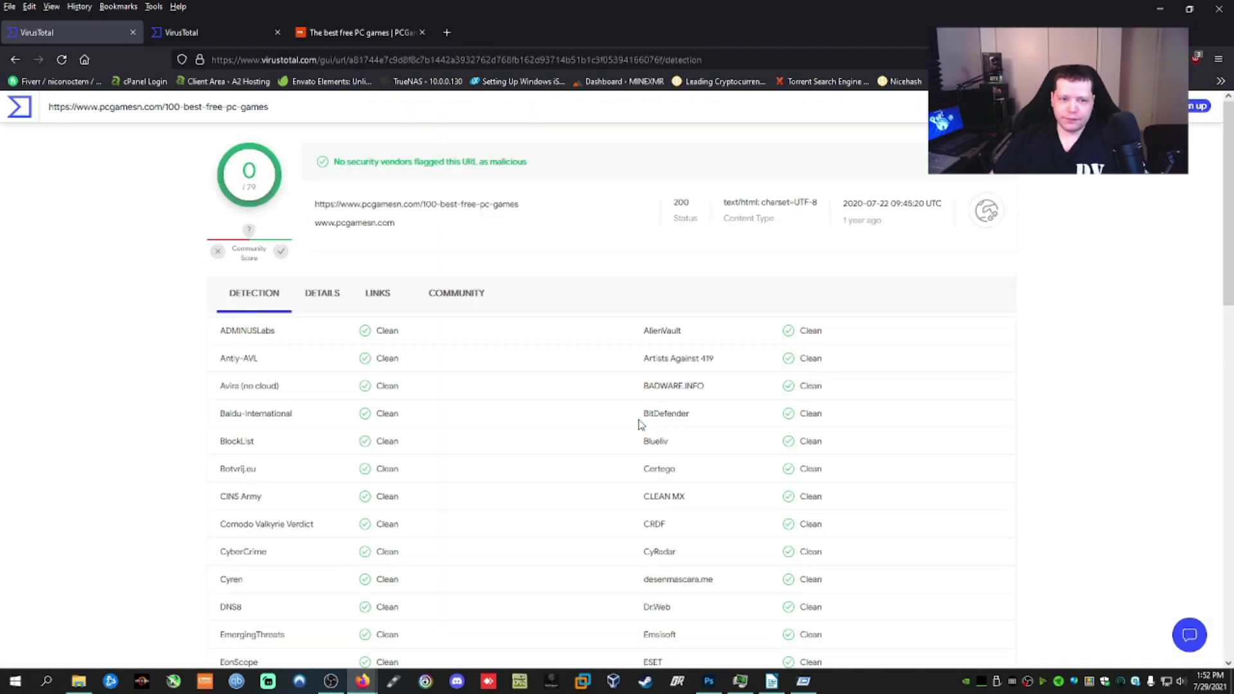
{"action": "scroll", "coordinate": [510, 333], "scroll_direction": "down", "scroll_amount": 15}
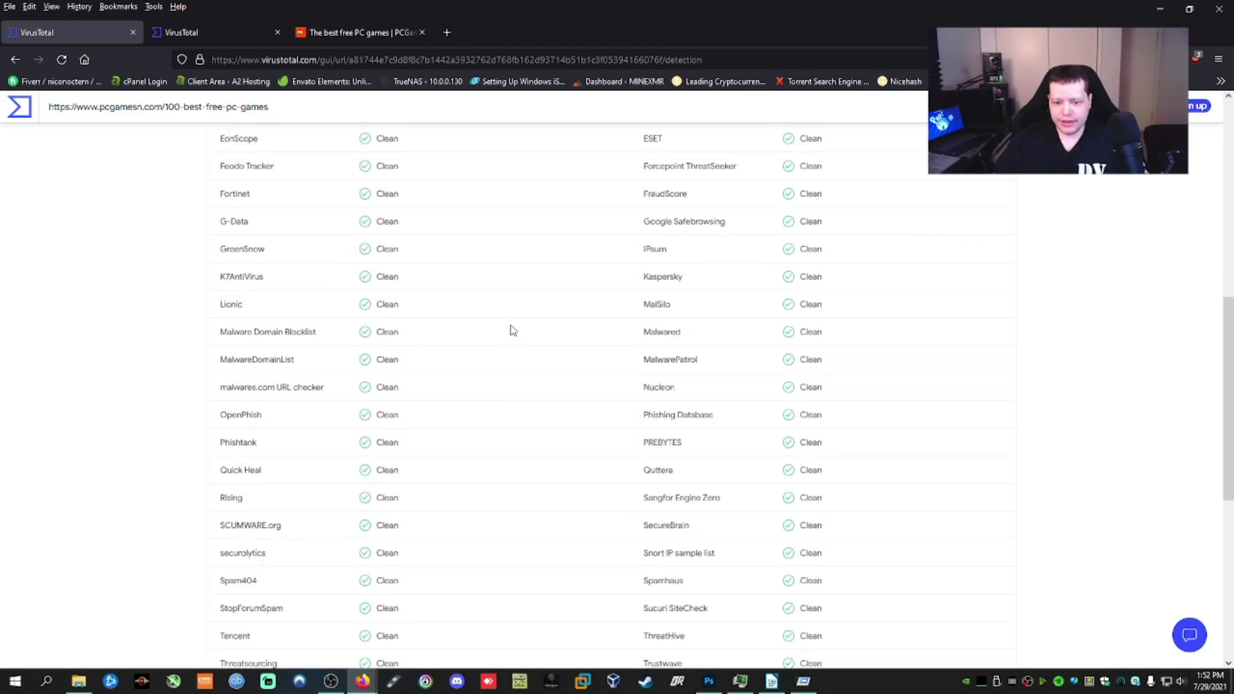
{"action": "scroll", "coordinate": [513, 330], "scroll_direction": "up", "scroll_amount": 18}
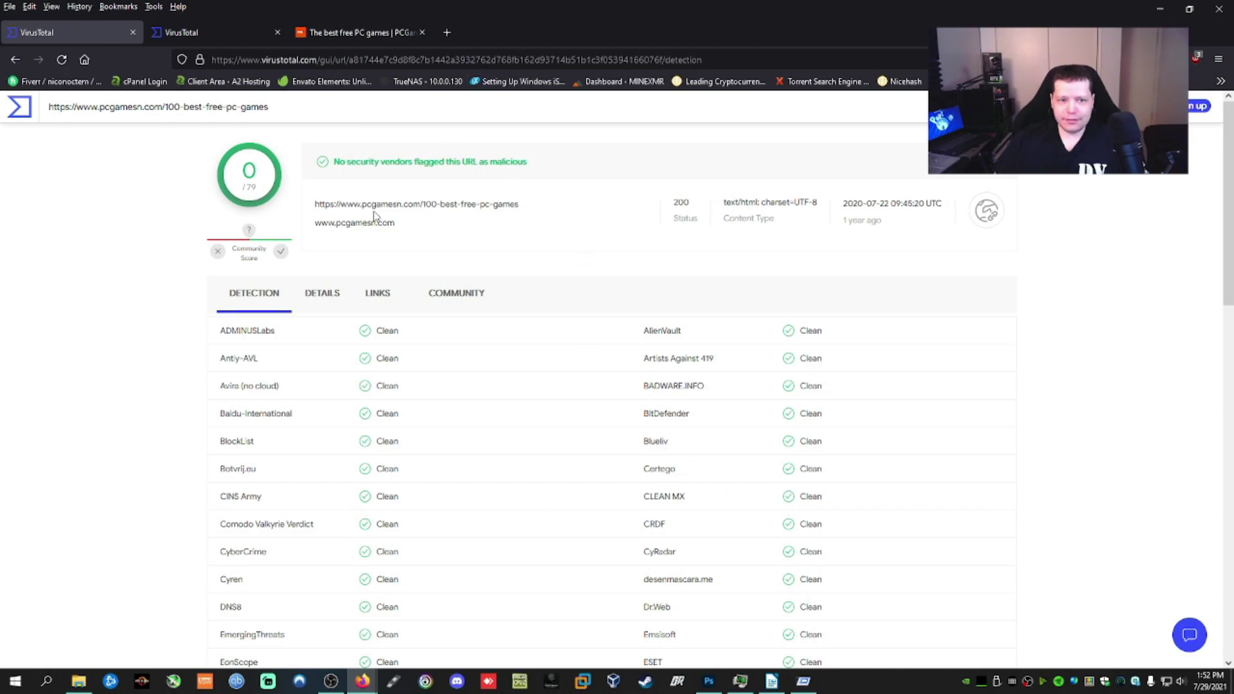
{"action": "left_click", "coordinate": [15, 59]}
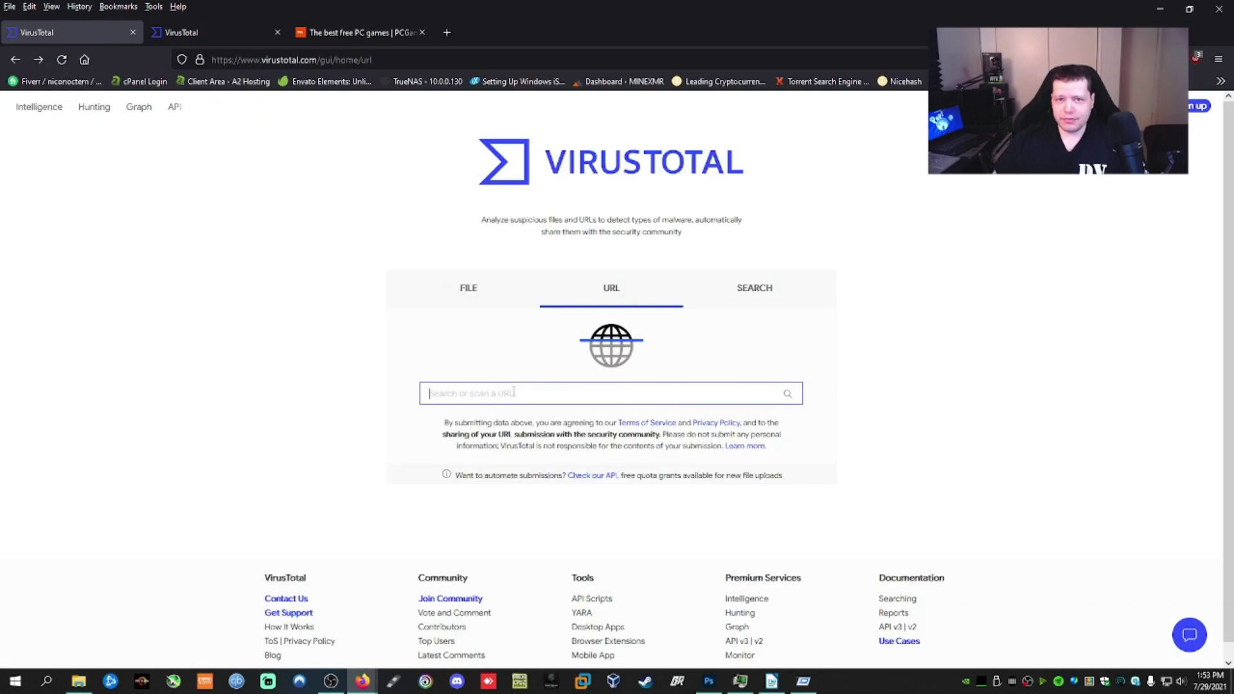
Scan dicsord.store on VirusTotal, review the report, and return to the URL form
{"action": "type", "text": "dicsord.store"}
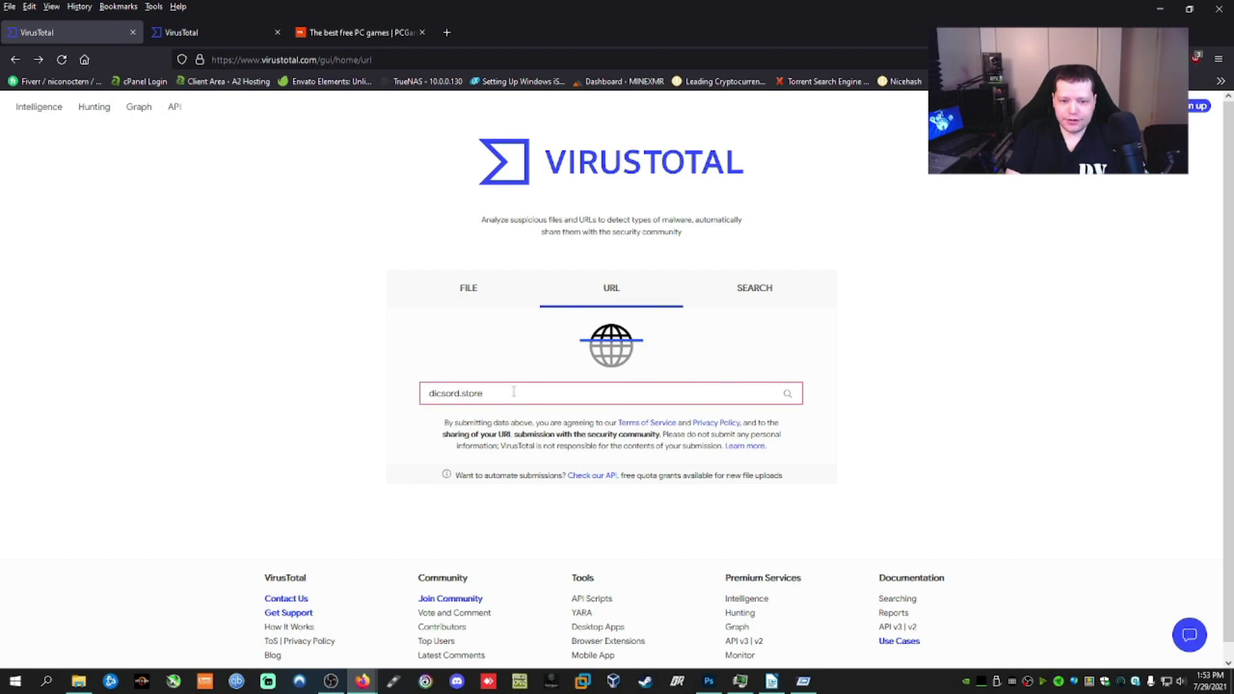
{"action": "key", "text": "Return"}
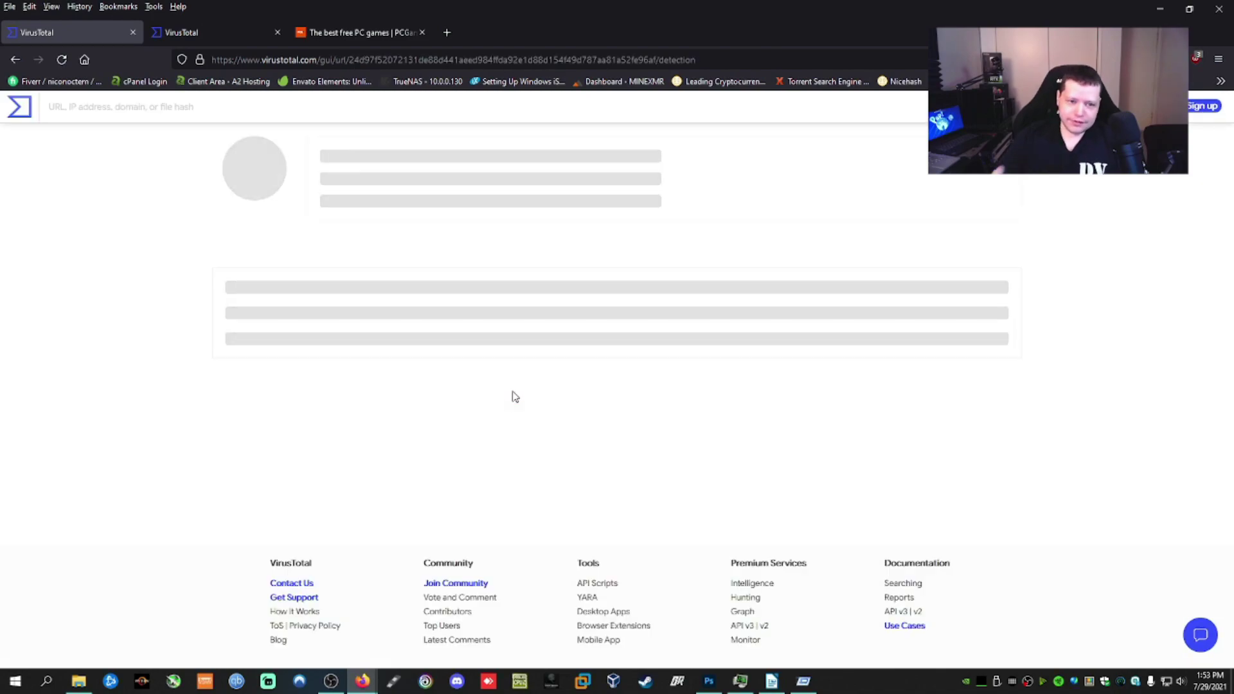
{"action": "scroll", "coordinate": [486, 394], "scroll_direction": "down", "scroll_amount": 15}
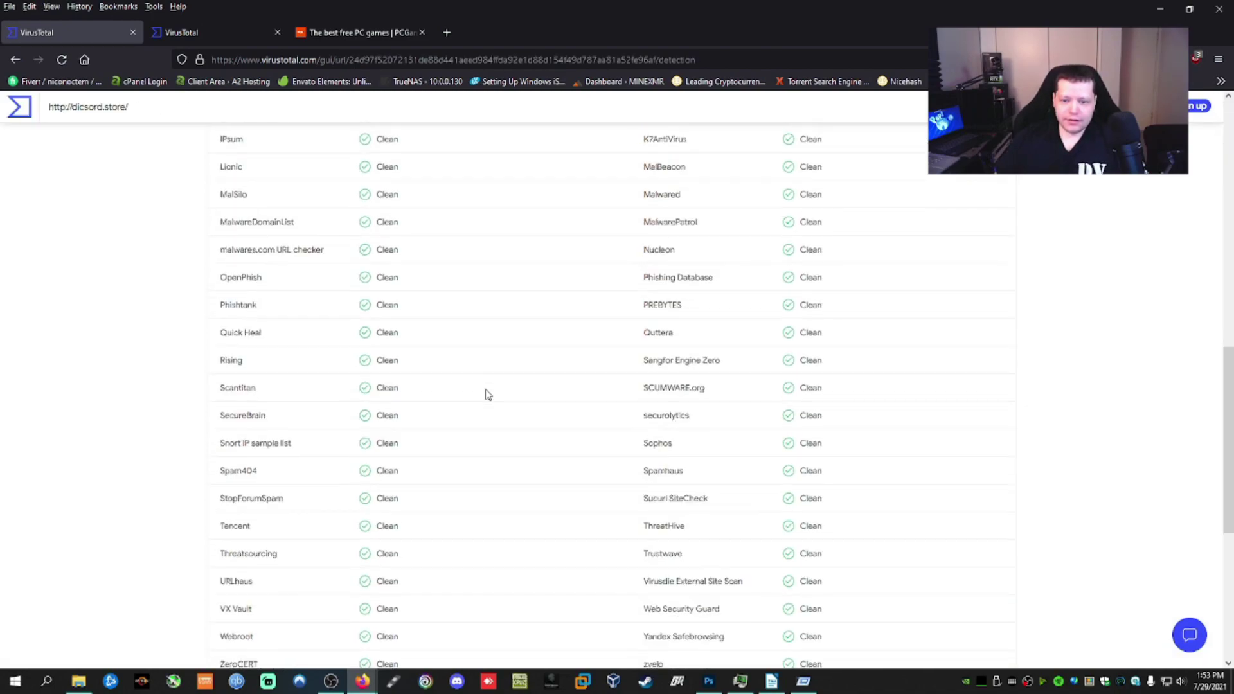
{"action": "scroll", "coordinate": [486, 394], "scroll_direction": "up", "scroll_amount": 8}
{"action": "scroll", "coordinate": [487, 394], "scroll_direction": "up", "scroll_amount": 8}
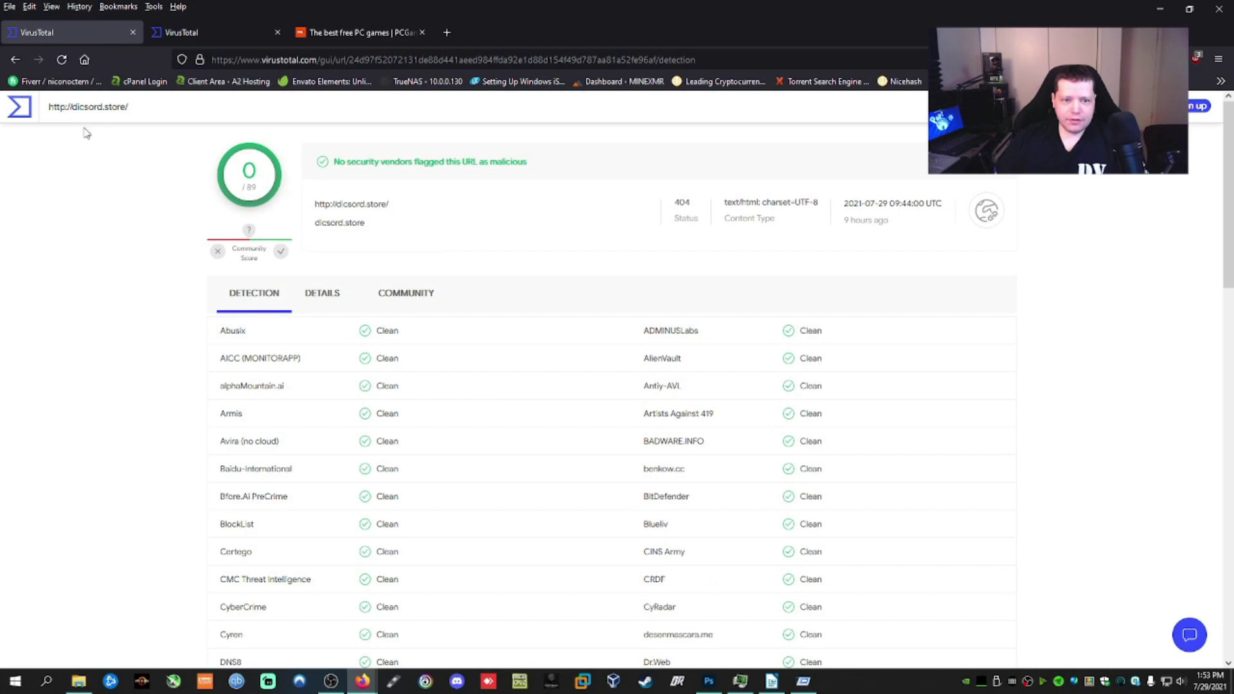
{"action": "left_click", "coordinate": [14, 59]}
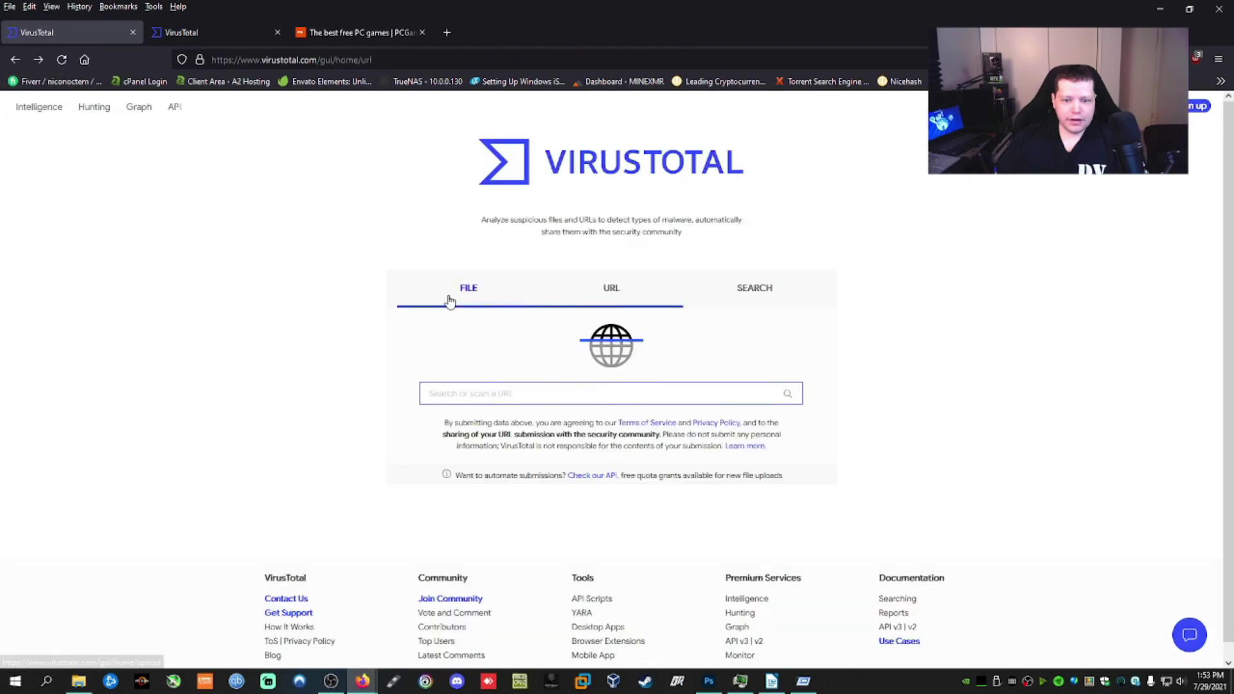
Scan dicsord.store/nitro, note Webroot's Malicious verdict (1/89), then bring Process Hacker forward
{"action": "left_click", "coordinate": [480, 394]}
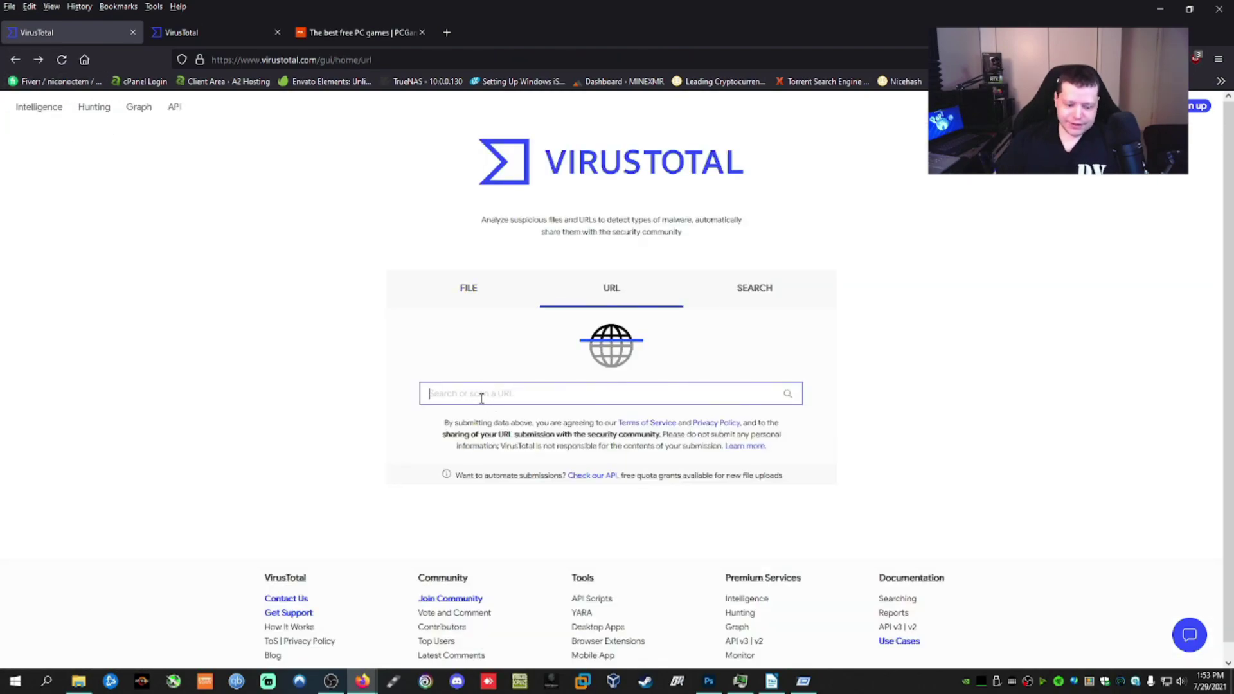
{"action": "type", "text": "dicsord.store/nitro"}
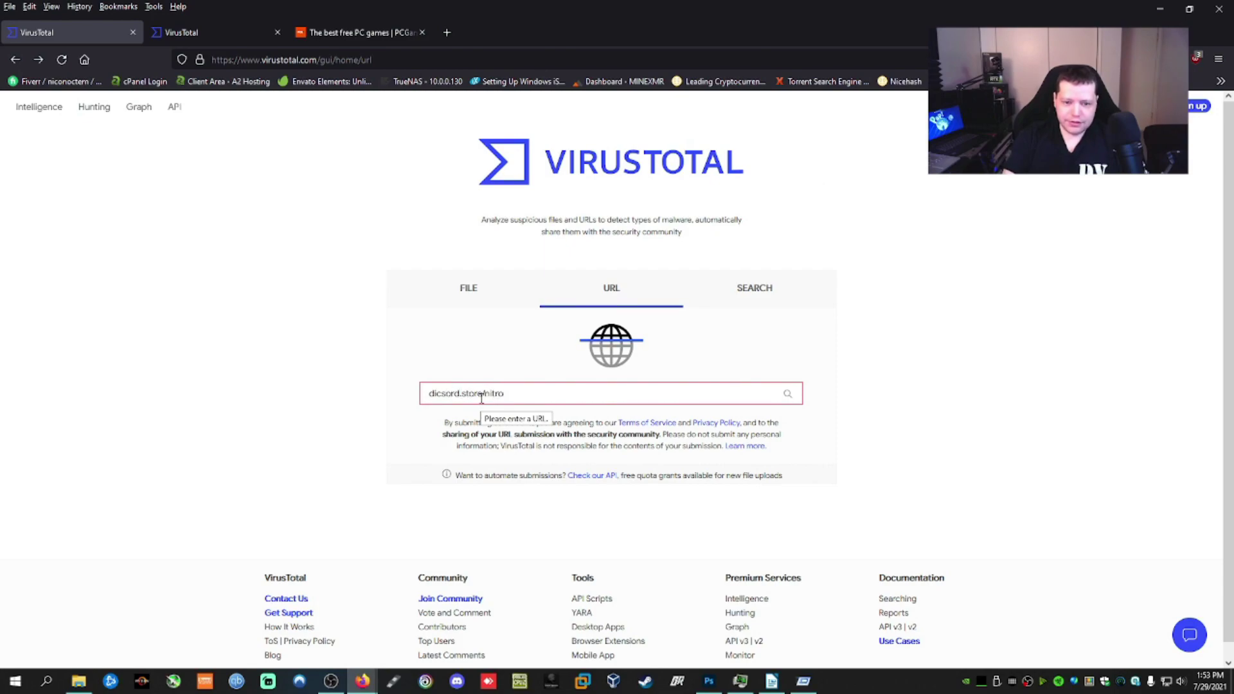
{"action": "key", "text": "Return"}
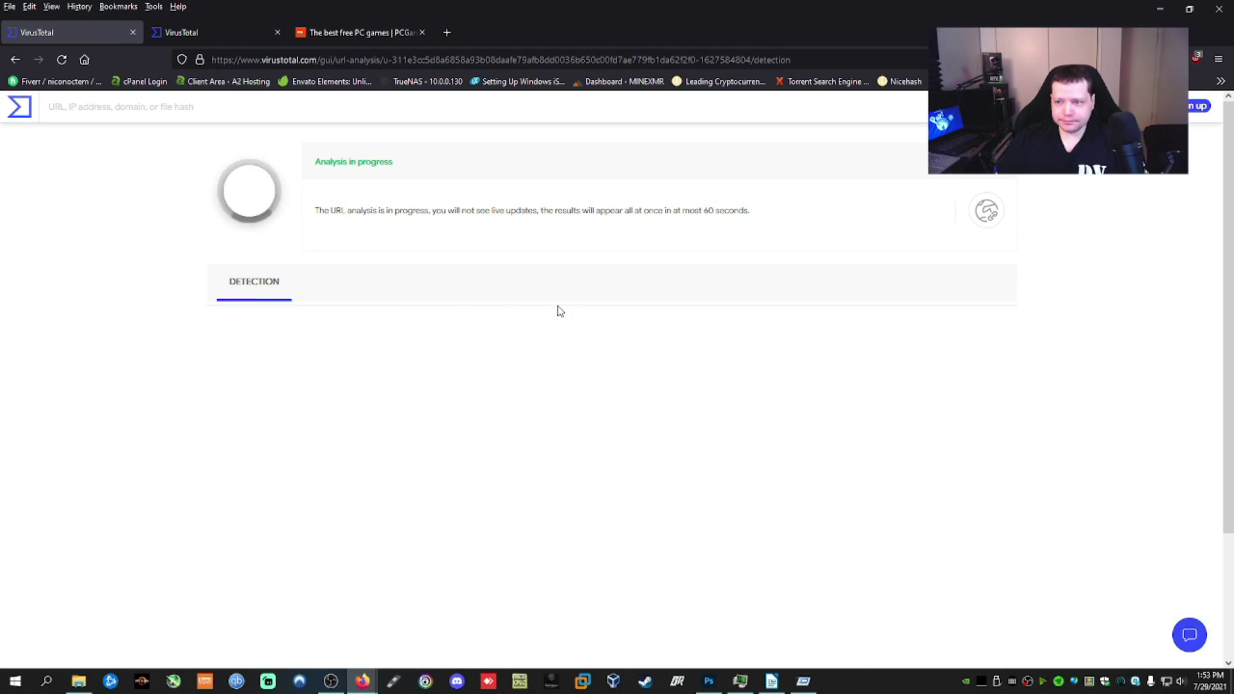
{"action": "left_click_drag", "start_coordinate": [427, 337], "coordinate": [227, 334]}
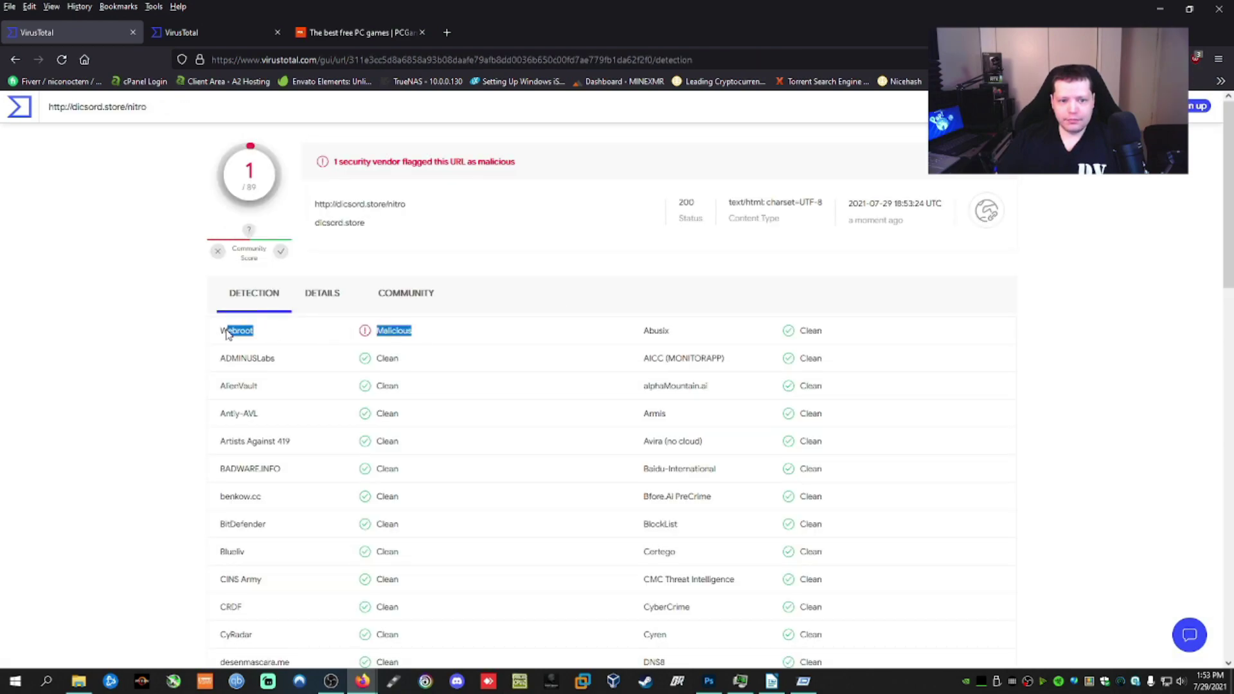
{"action": "left_click", "coordinate": [311, 338]}
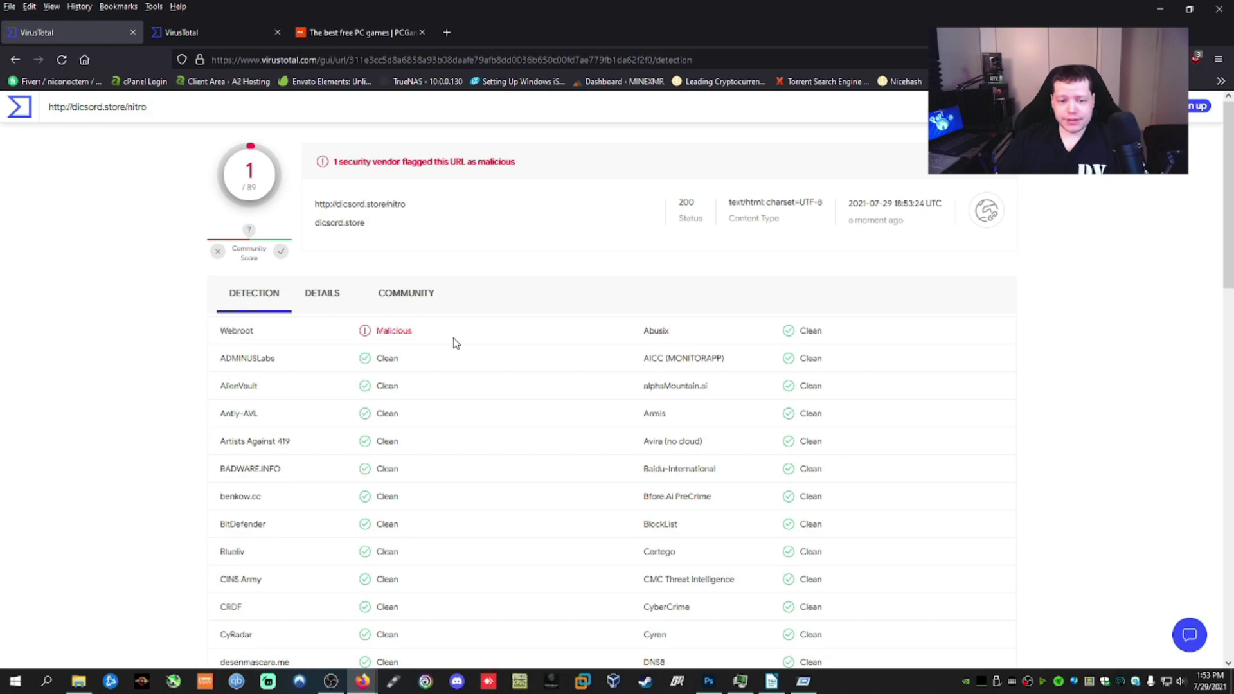
{"action": "left_click_drag", "start_coordinate": [437, 331], "coordinate": [212, 334]}
{"action": "left_click", "coordinate": [355, 332]}
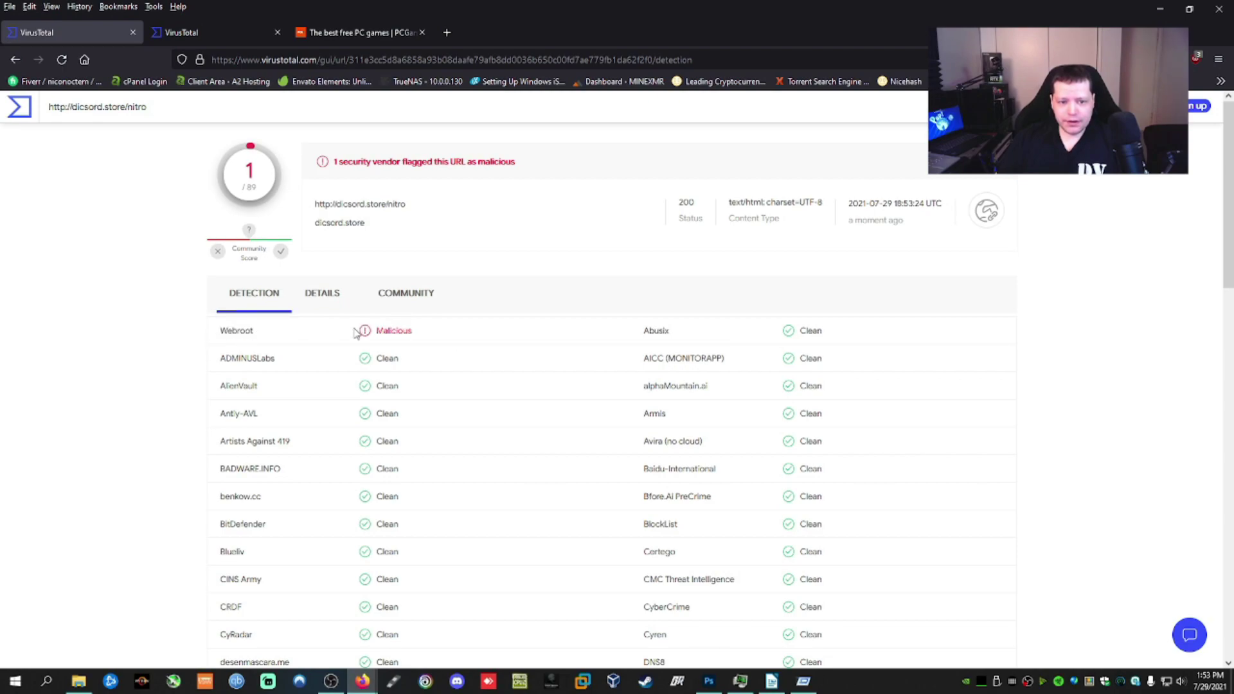
{"action": "scroll", "coordinate": [405, 328], "scroll_direction": "down", "scroll_amount": 5}
{"action": "scroll", "coordinate": [405, 329], "scroll_direction": "up", "scroll_amount": 5}
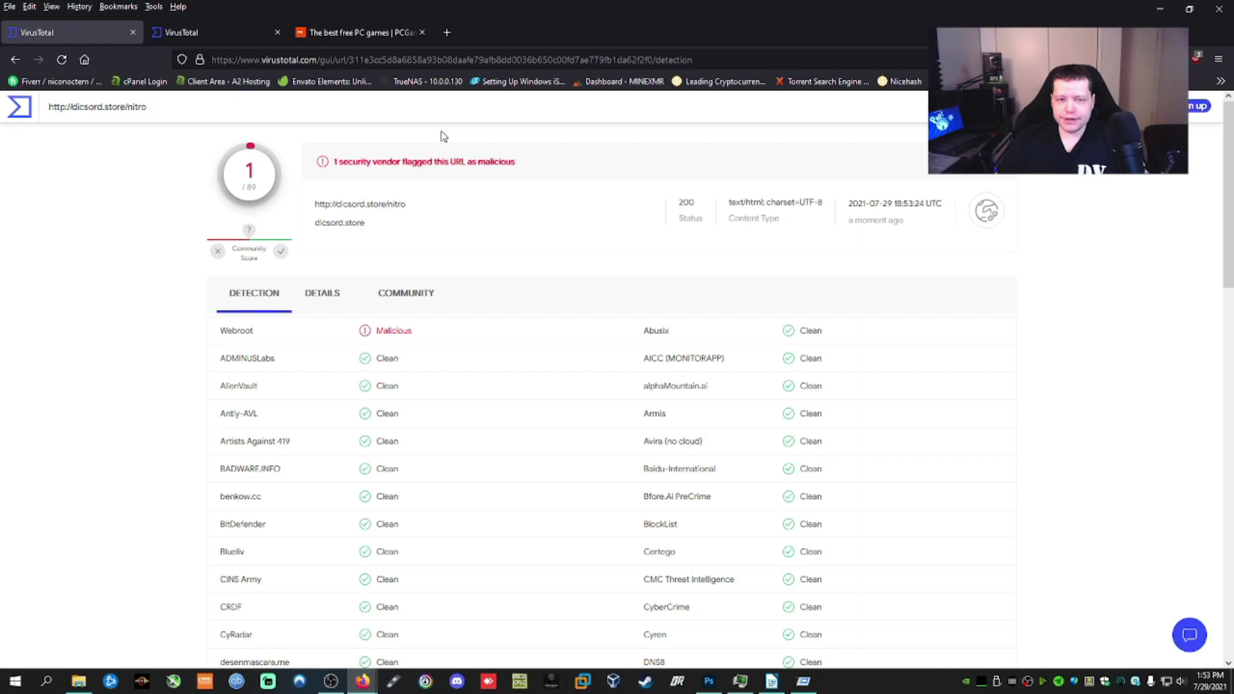
{"action": "left_click", "coordinate": [803, 682]}
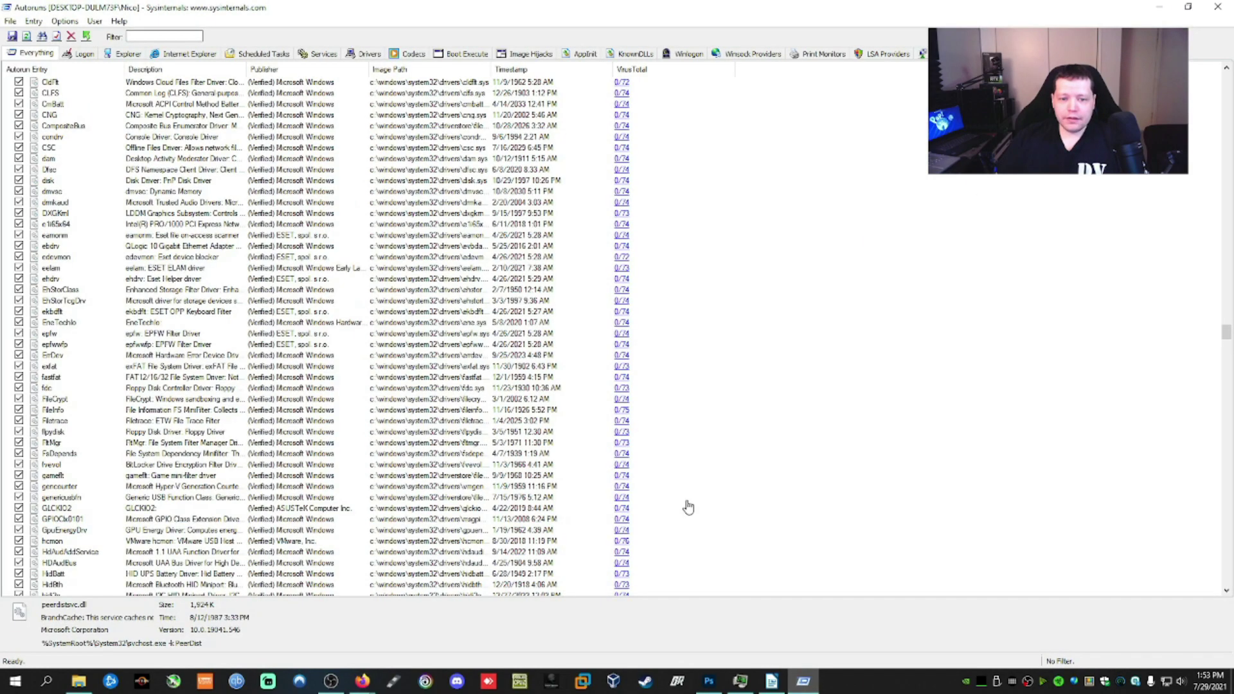
{"action": "left_click", "coordinate": [740, 681]}
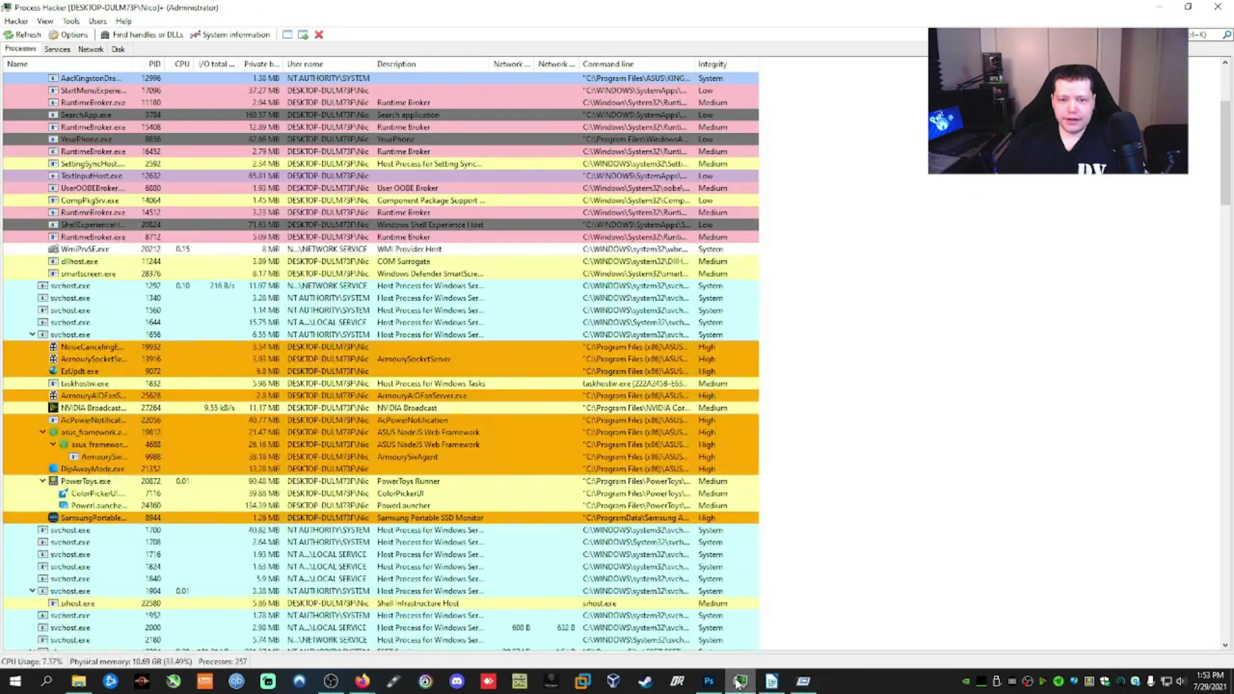